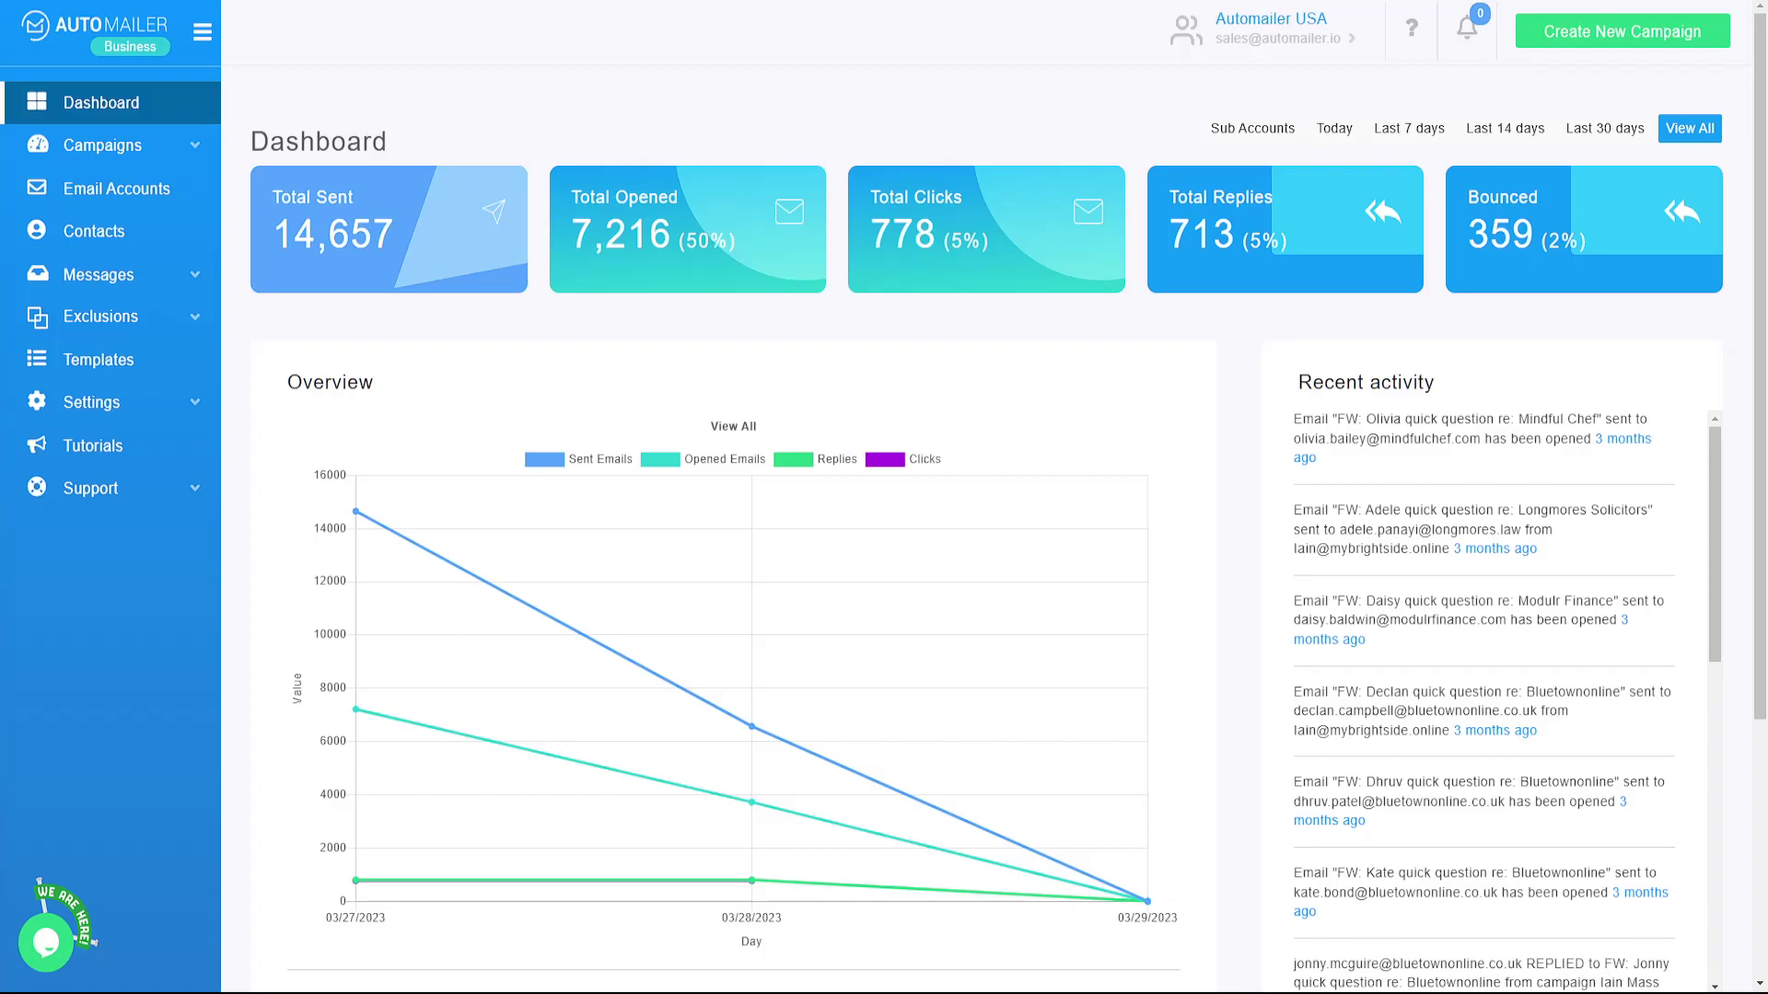
- Switch to the ADMIN TEST spreadsheet in Excel and look over its header row
{"action": "left_click_drag", "start_coordinate": [0, 368], "coordinate": [1139, 22]}
{"action": "left_click", "coordinate": [1581, 35]}
{"action": "left_click", "coordinate": [862, 389]}
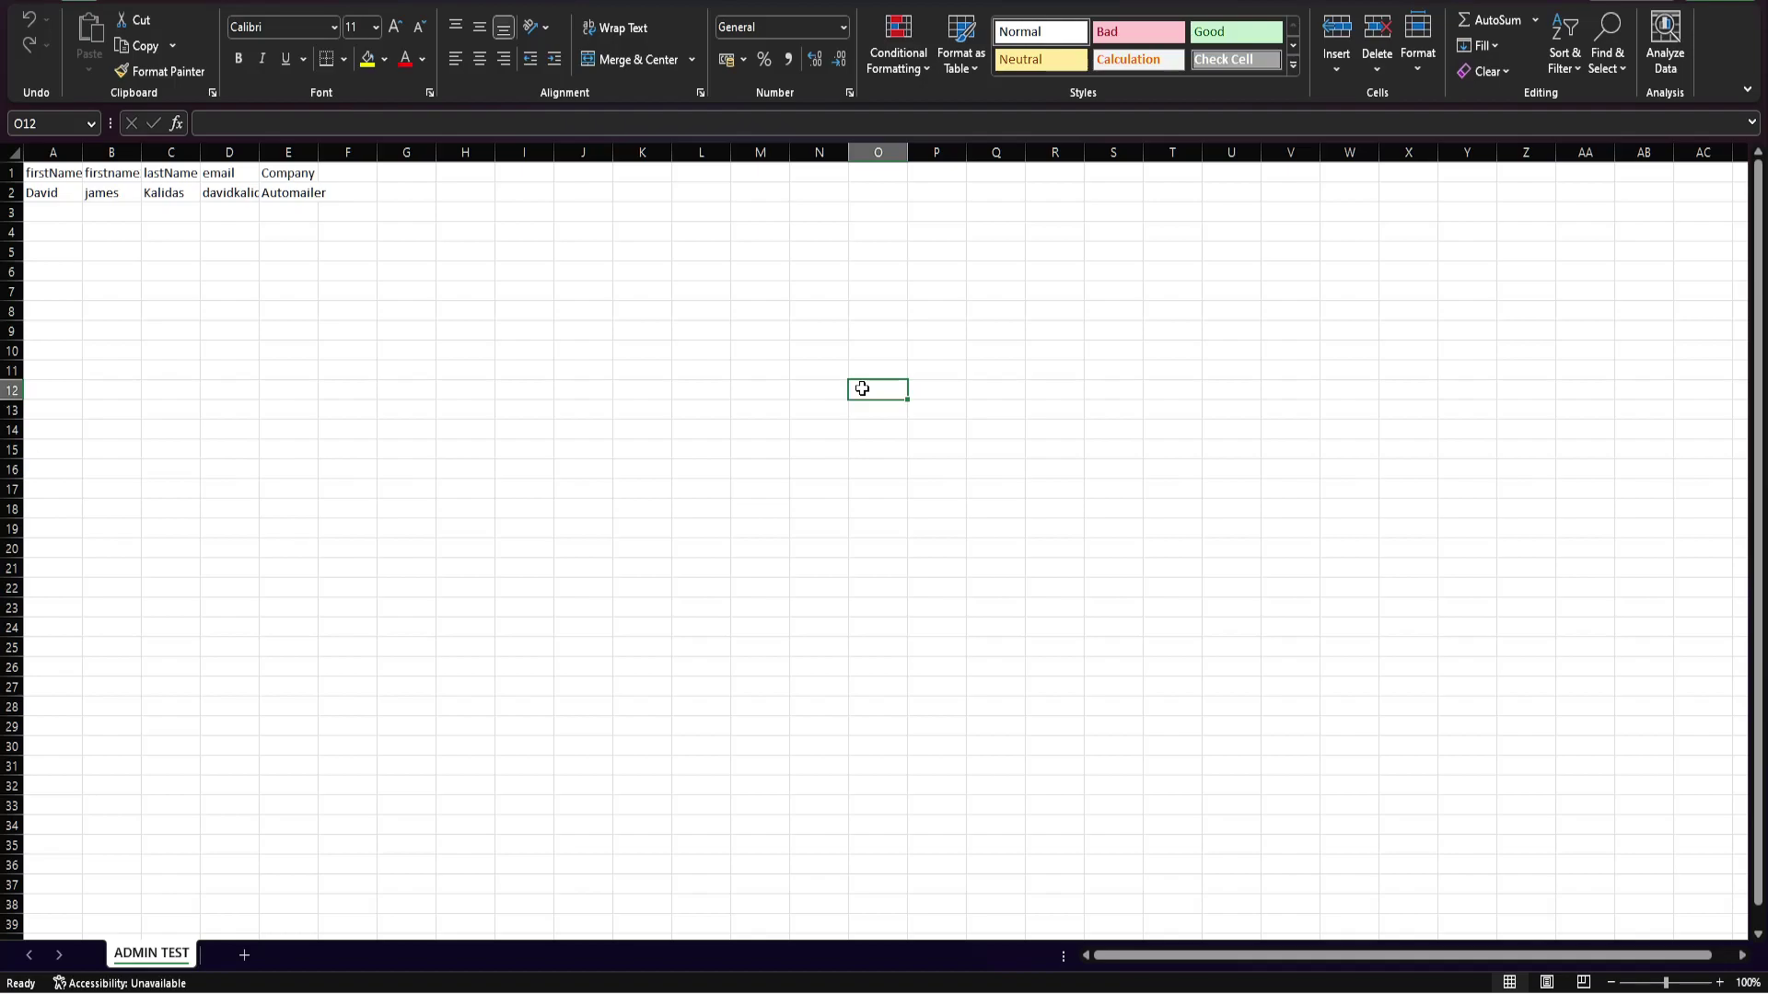
{"action": "left_click", "coordinate": [545, 370]}
{"action": "left_click_drag", "start_coordinate": [70, 178], "coordinate": [379, 170]}
{"action": "left_click", "coordinate": [465, 271]}
- Widen the firstName column and delete the duplicate firstname column B
{"action": "left_click_drag", "start_coordinate": [89, 148], "coordinate": [140, 150]}
{"action": "left_click", "coordinate": [127, 175]}
{"action": "left_click", "coordinate": [166, 152]}
{"action": "right_click", "coordinate": [166, 152]}
{"action": "left_click", "coordinate": [235, 382]}
{"action": "left_click", "coordinate": [276, 311]}
- Widen the Company and email columns so their contents fit
{"action": "left_click", "coordinate": [124, 172]}
{"action": "left_click", "coordinate": [177, 173]}
{"action": "left_click", "coordinate": [241, 173]}
{"action": "left_click", "coordinate": [302, 174]}
{"action": "left_click_drag", "start_coordinate": [310, 152], "coordinate": [384, 152]}
{"action": "left_click", "coordinate": [477, 271]}
{"action": "left_click_drag", "start_coordinate": [251, 152], "coordinate": [357, 152]}
{"action": "left_click", "coordinate": [368, 277]}
{"action": "left_click", "coordinate": [353, 271]}
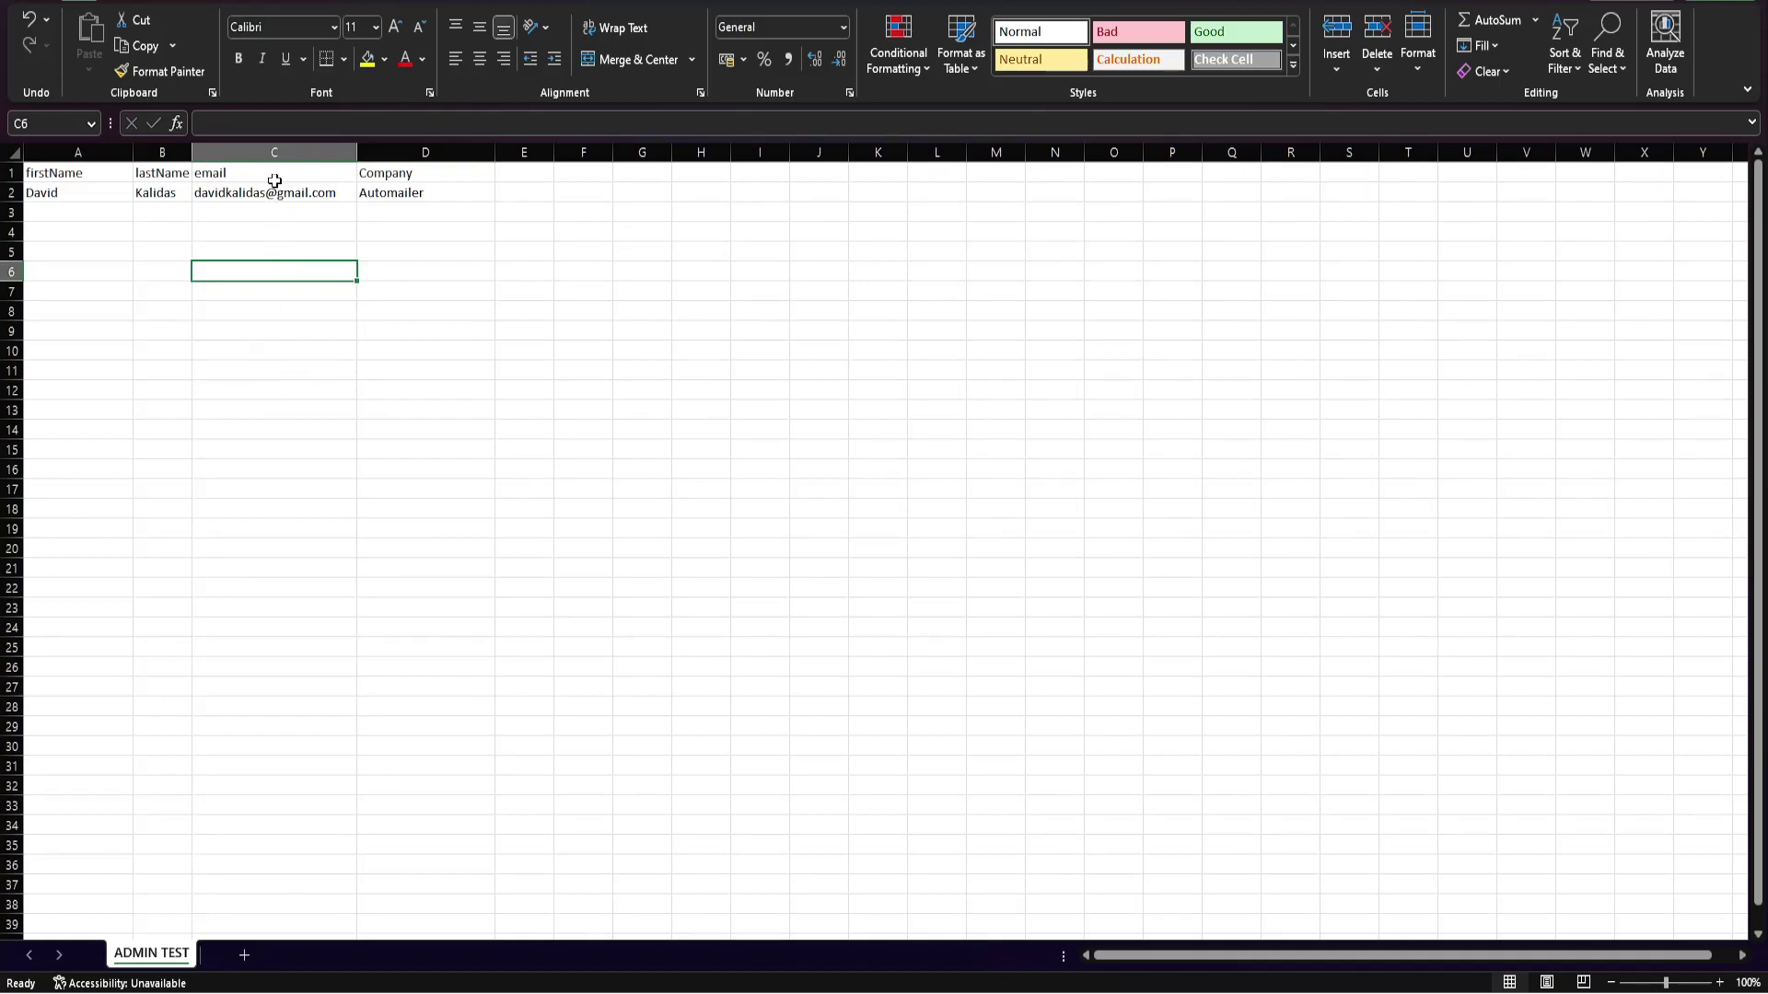
- Examine the row 1 header names: firstName, lastName, email and Company
{"action": "left_click", "coordinate": [277, 152]}
{"action": "left_click", "coordinate": [413, 305]}
{"action": "left_click", "coordinate": [287, 214]}
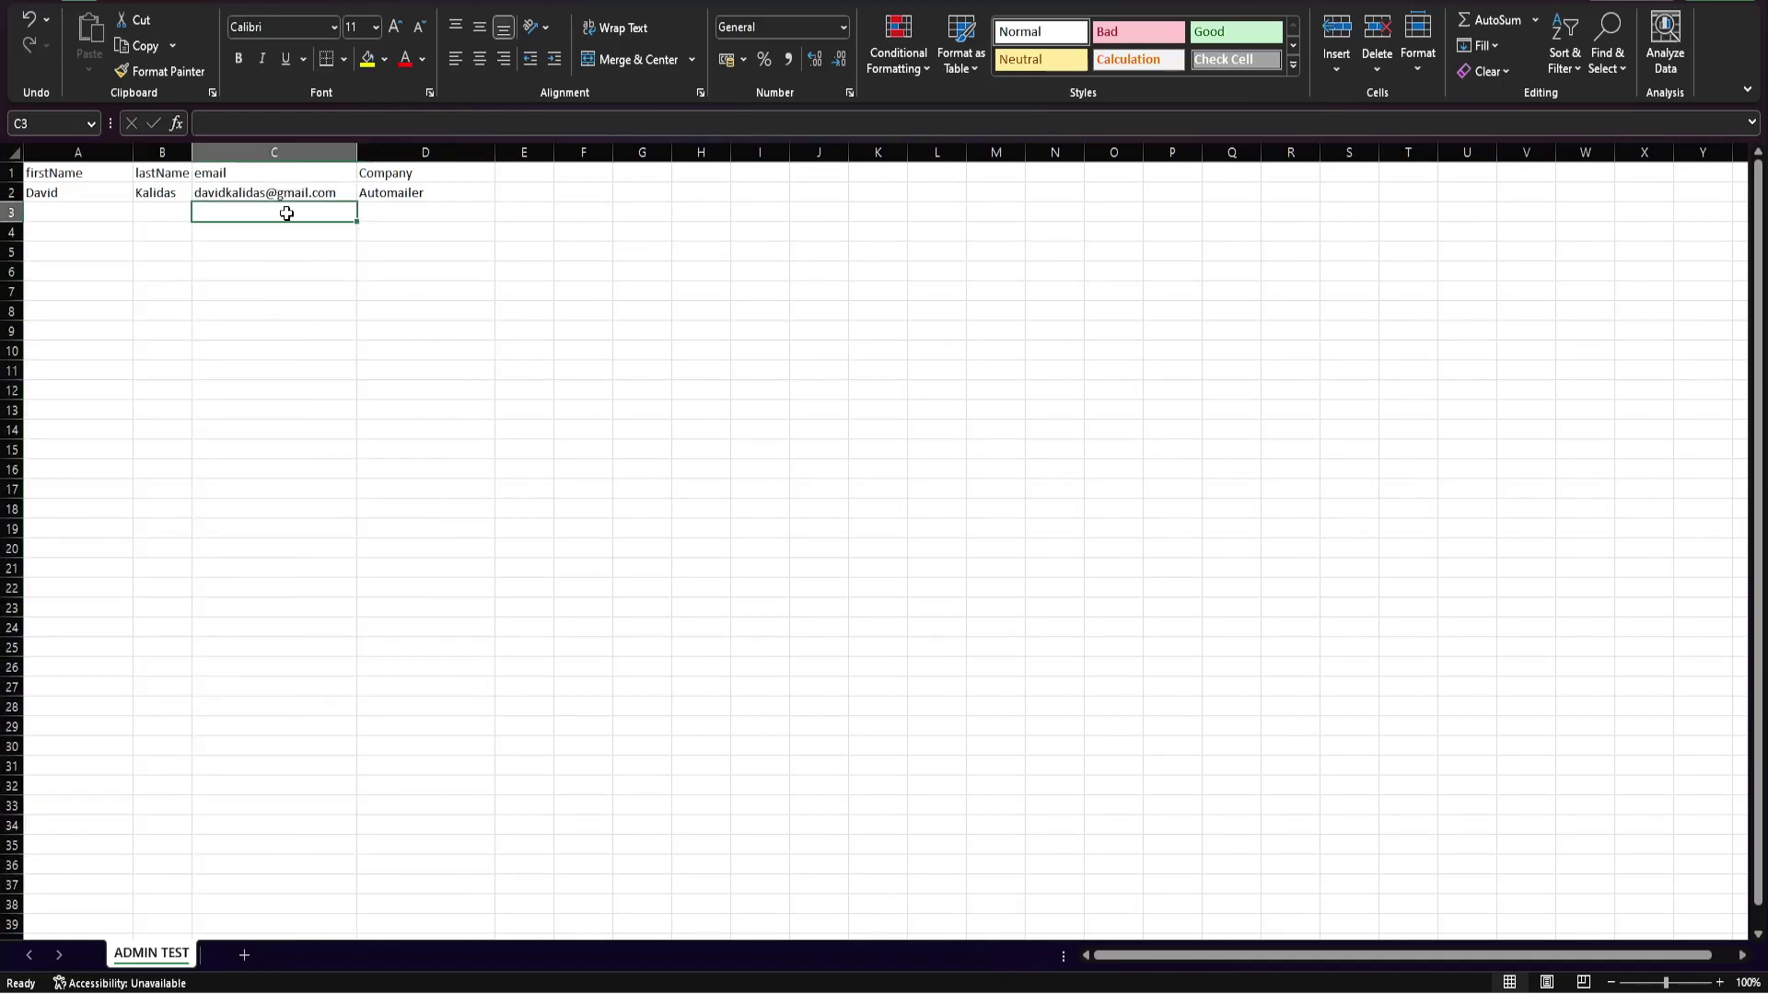
{"action": "left_click_drag", "start_coordinate": [83, 173], "coordinate": [410, 171]}
{"action": "left_click", "coordinate": [419, 306]}
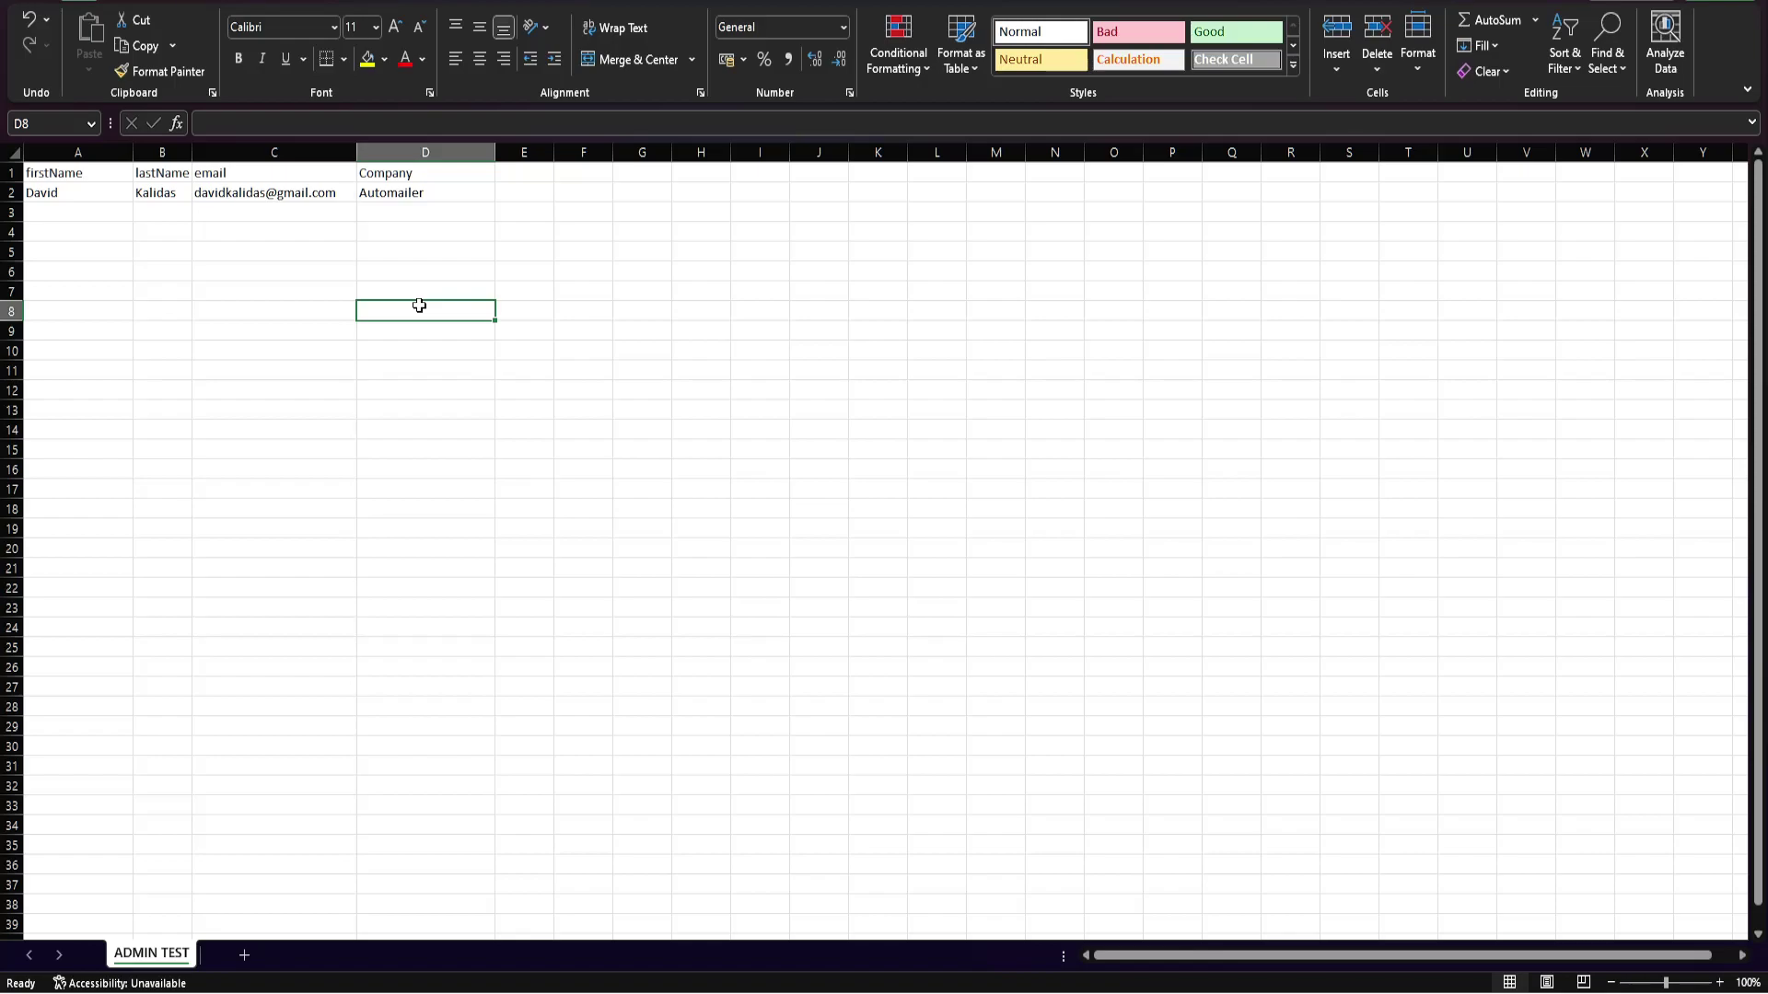
{"action": "left_click", "coordinate": [320, 172]}
{"action": "left_click", "coordinate": [307, 270]}
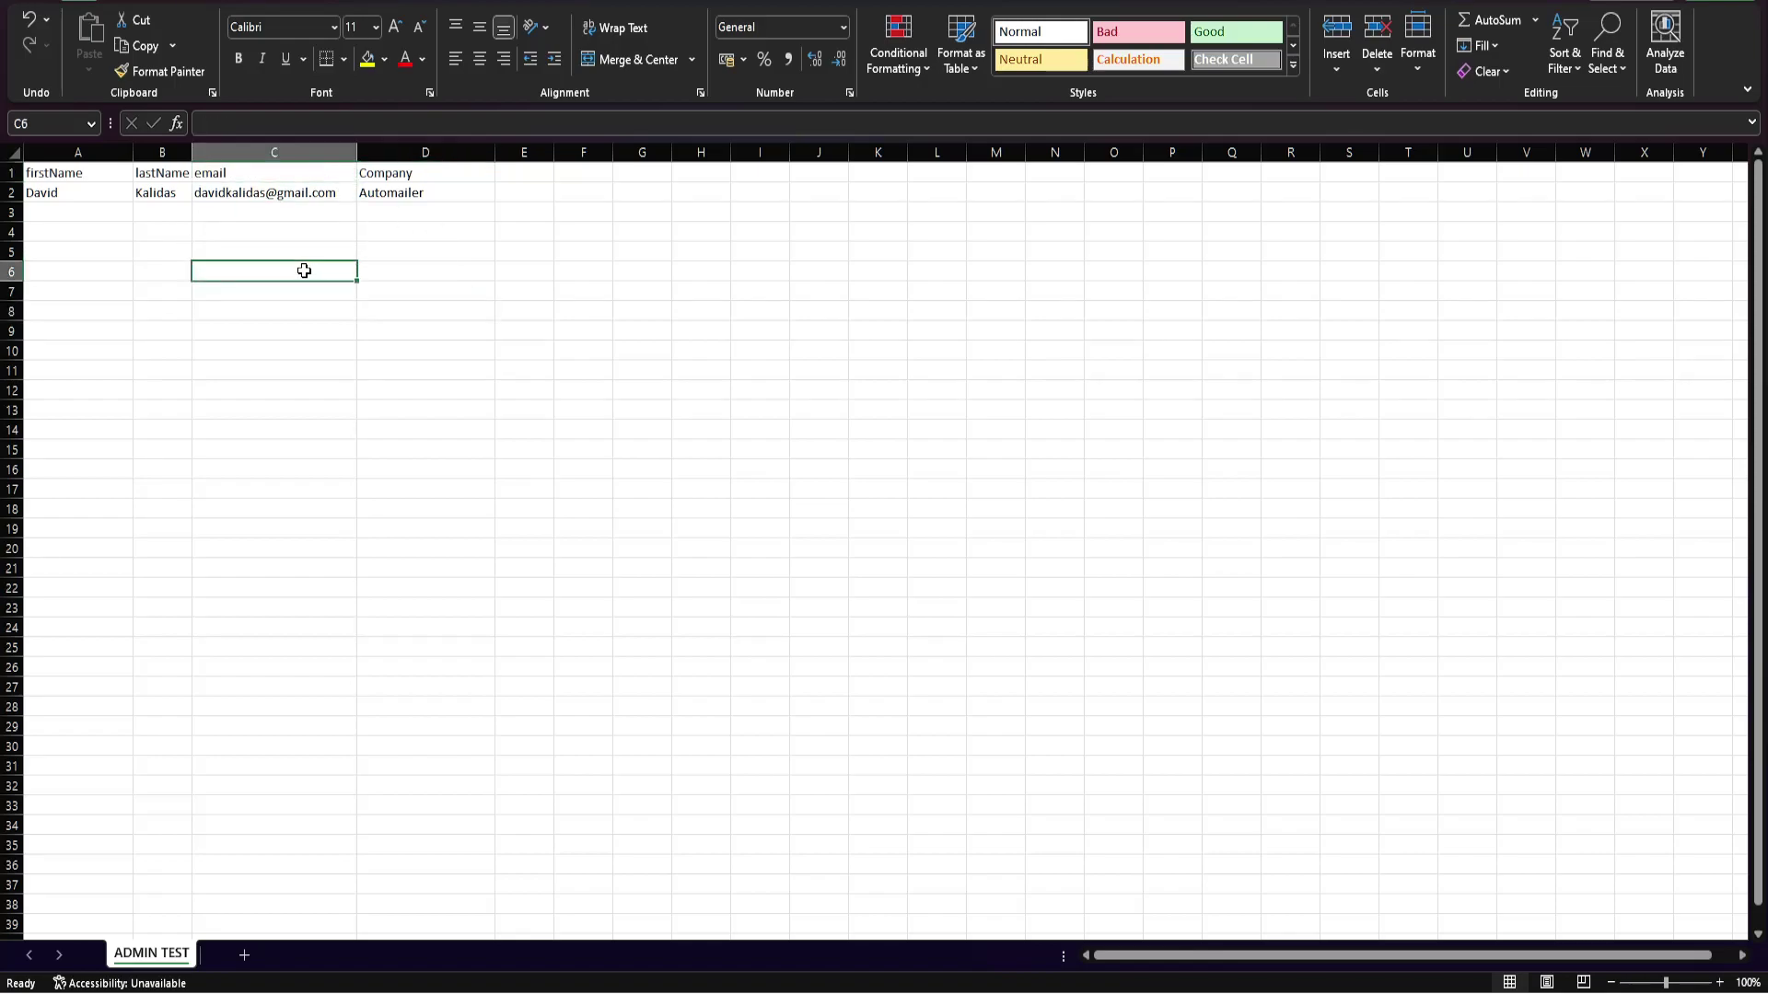
{"action": "left_click", "coordinate": [62, 175]}
{"action": "left_click", "coordinate": [146, 173]}
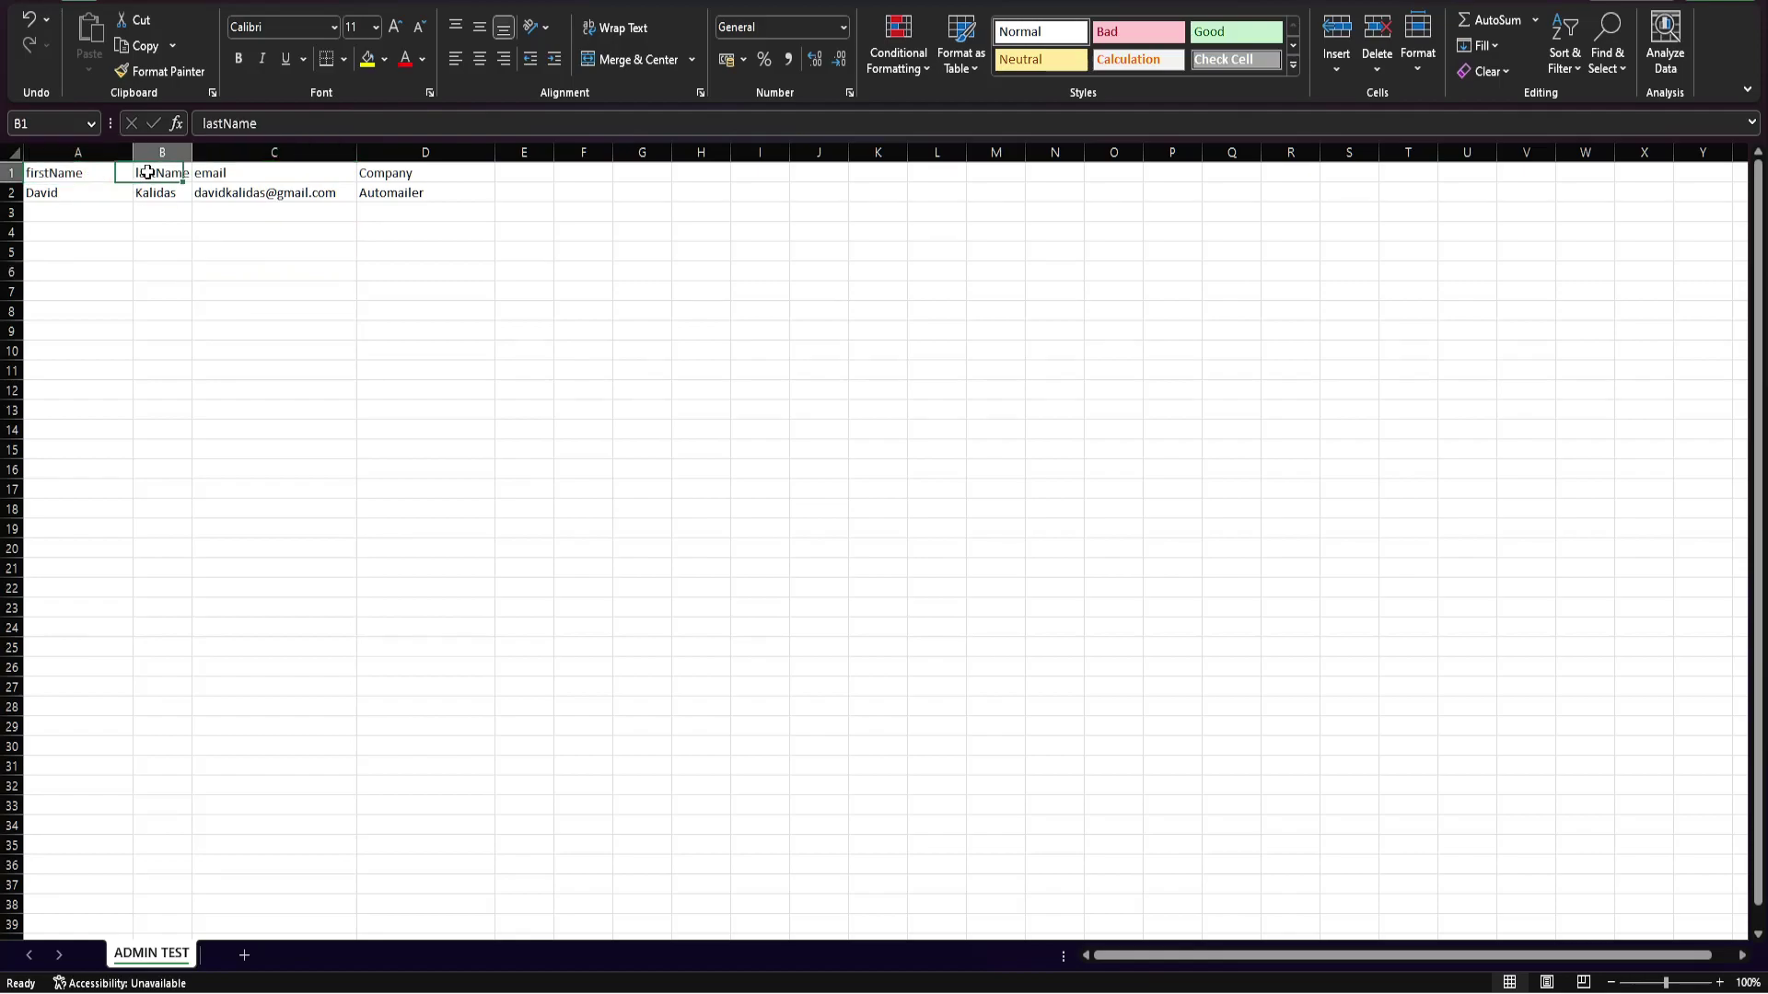
{"action": "left_click", "coordinate": [377, 174]}
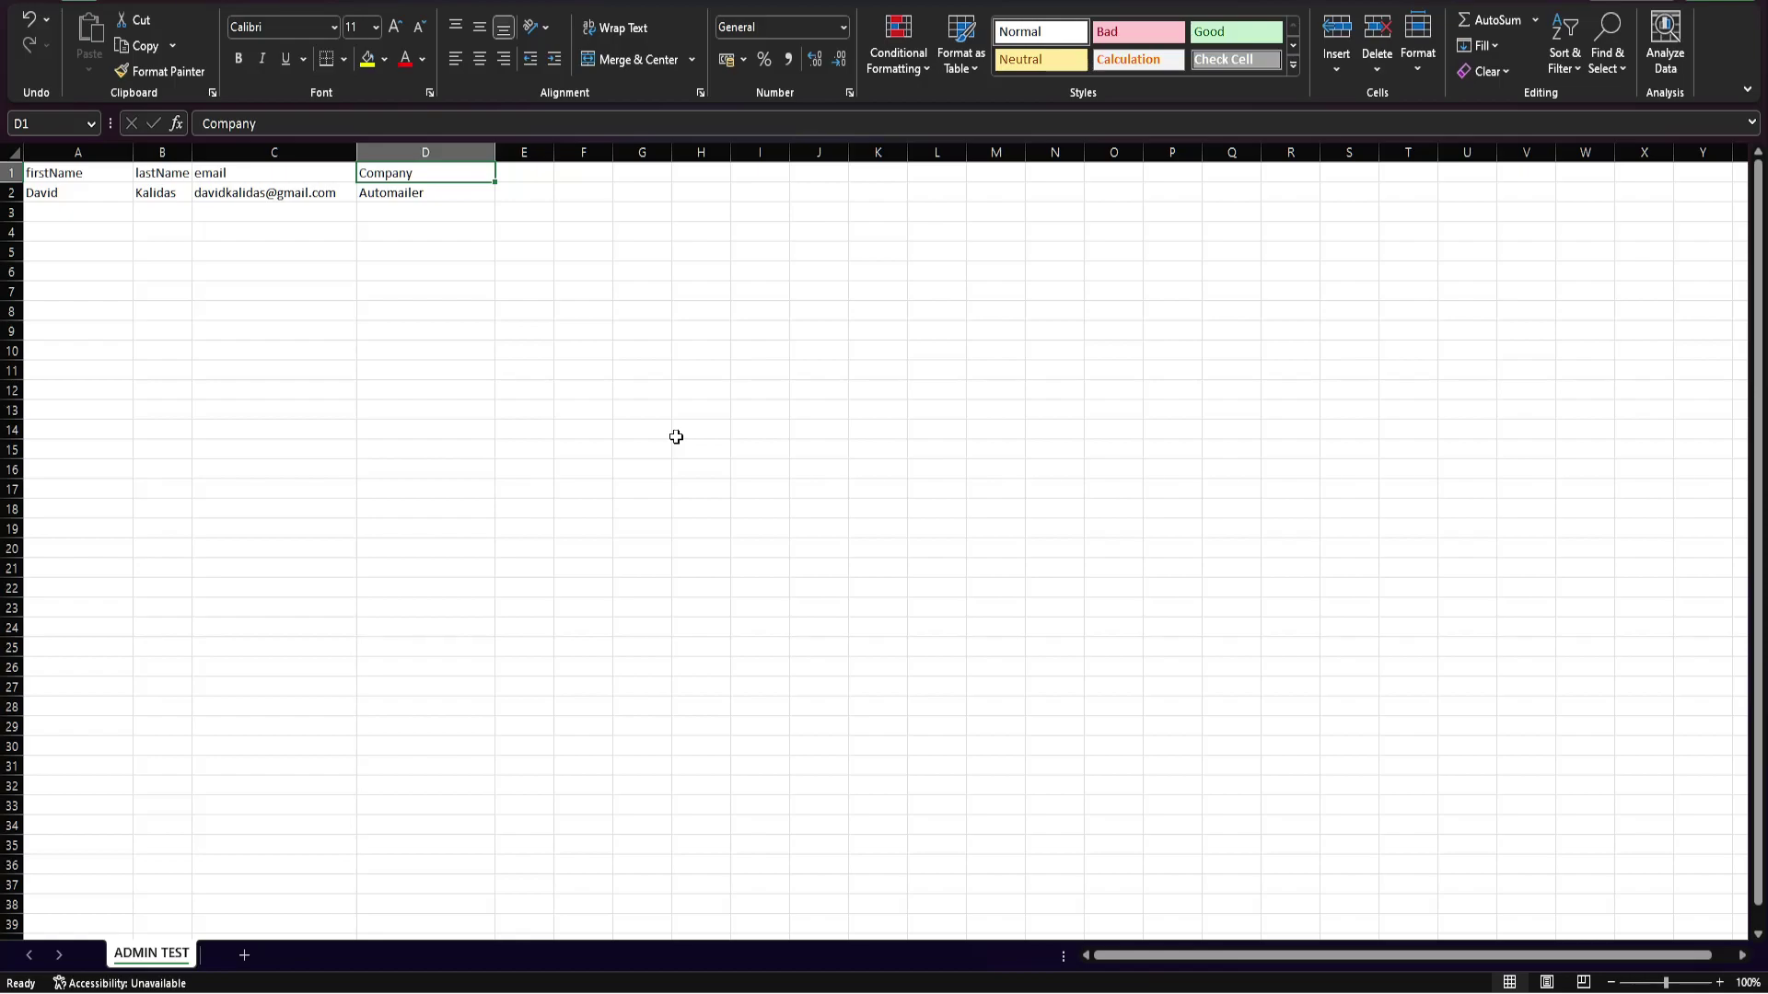
- Review how each header cell is written and inspect the empty header cells E1 to W1 available for extra fields
{"action": "left_click", "coordinate": [242, 377]}
{"action": "left_click", "coordinate": [92, 172]}
{"action": "left_click_drag", "start_coordinate": [158, 271], "coordinate": [150, 206]}
{"action": "left_click", "coordinate": [95, 173]}
{"action": "left_click", "coordinate": [248, 292]}
{"action": "left_click_drag", "start_coordinate": [267, 172], "coordinate": [261, 193]}
{"action": "left_click_drag", "start_coordinate": [425, 410], "coordinate": [426, 371]}
{"action": "left_click_drag", "start_coordinate": [445, 172], "coordinate": [444, 253]}
{"action": "left_click", "coordinate": [442, 334]}
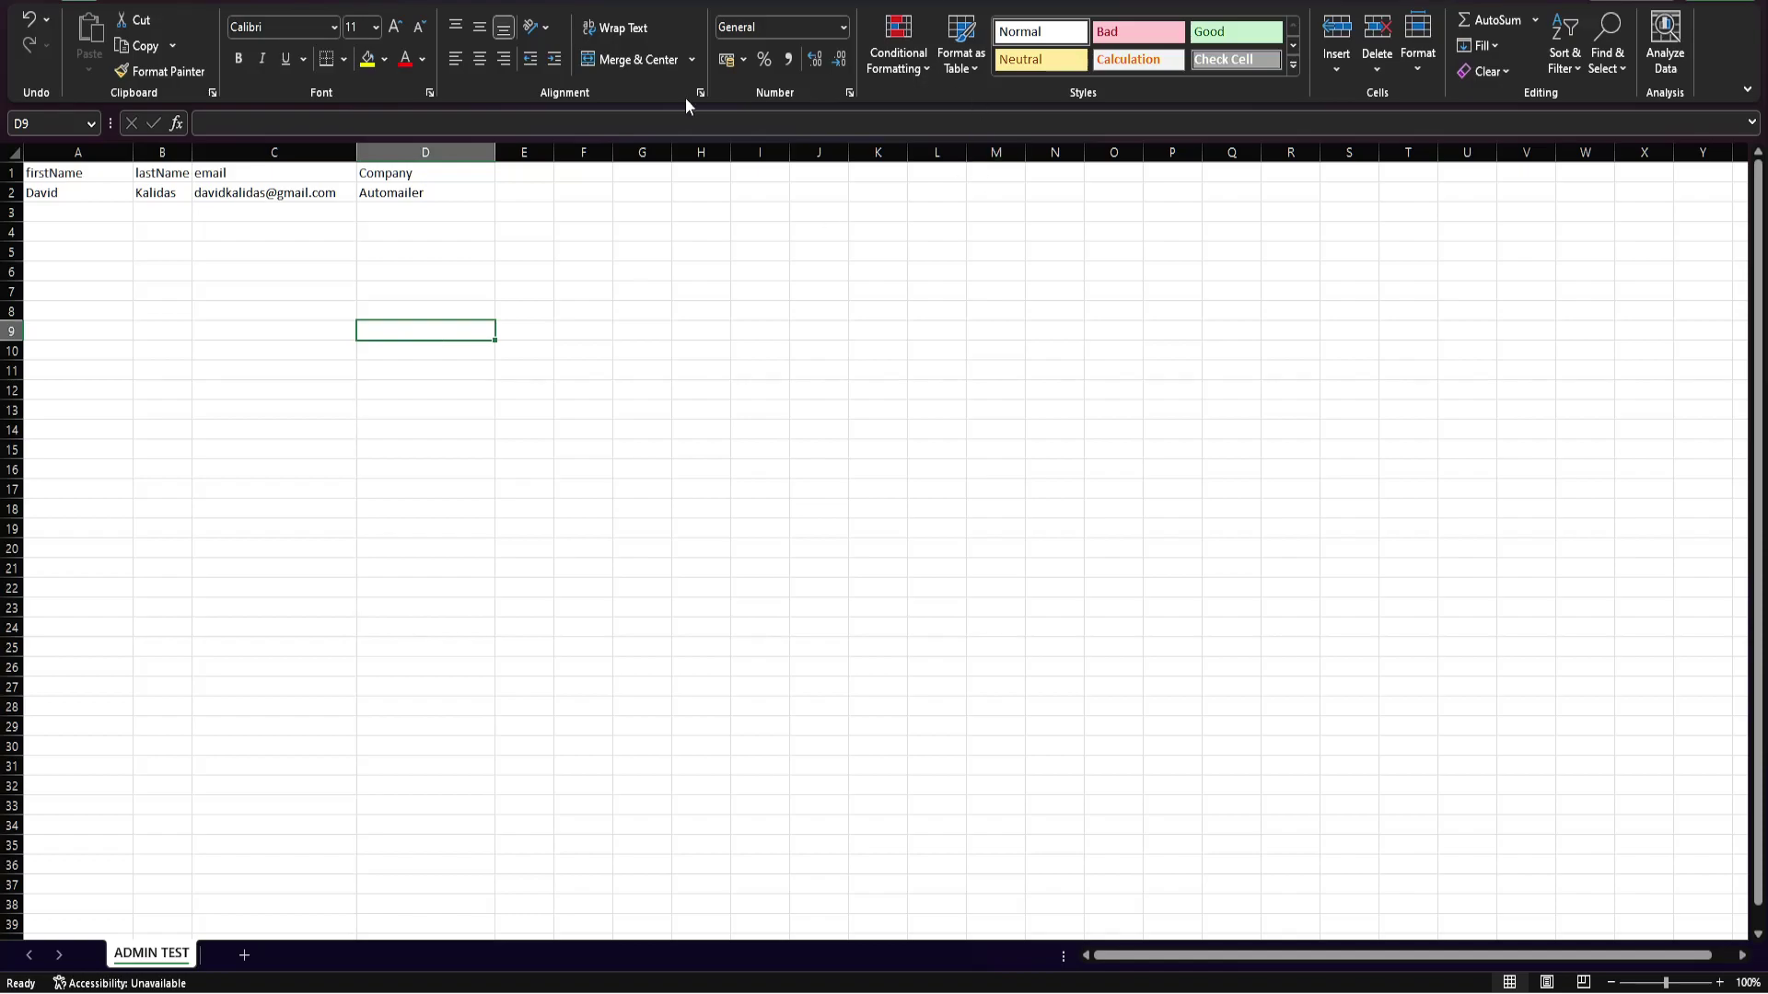
{"action": "left_click_drag", "start_coordinate": [536, 178], "coordinate": [1568, 171]}
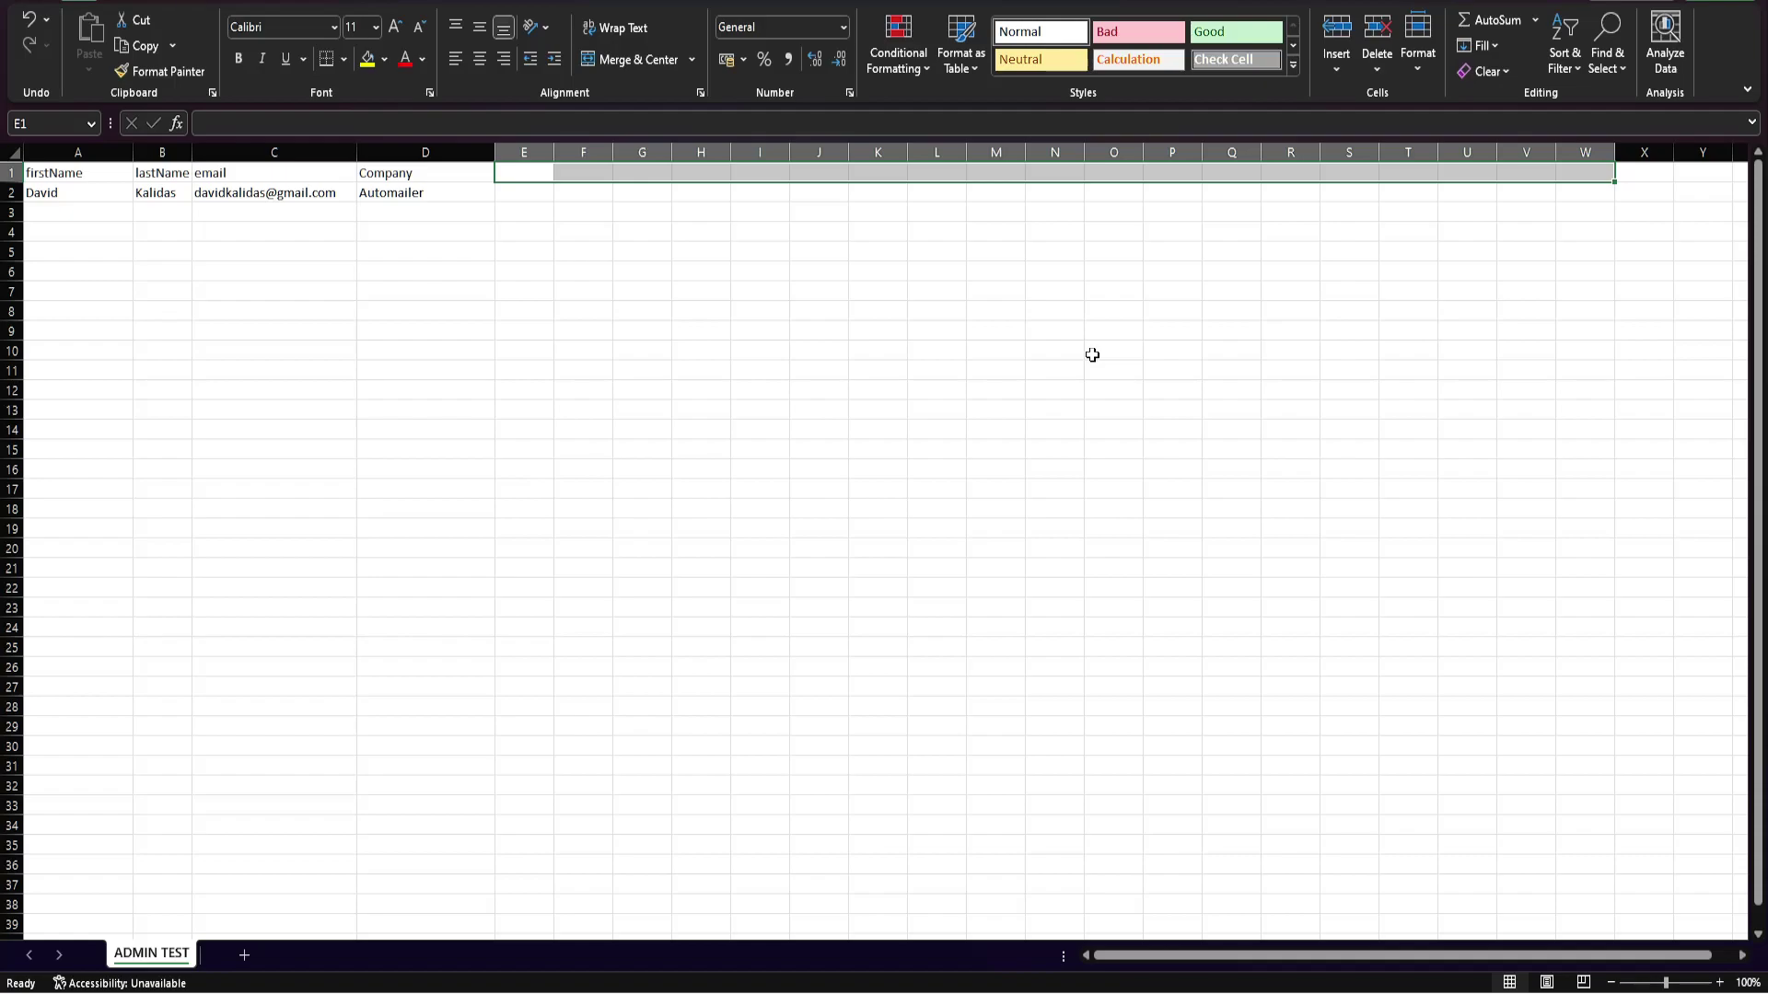
{"action": "left_click", "coordinate": [1092, 354]}
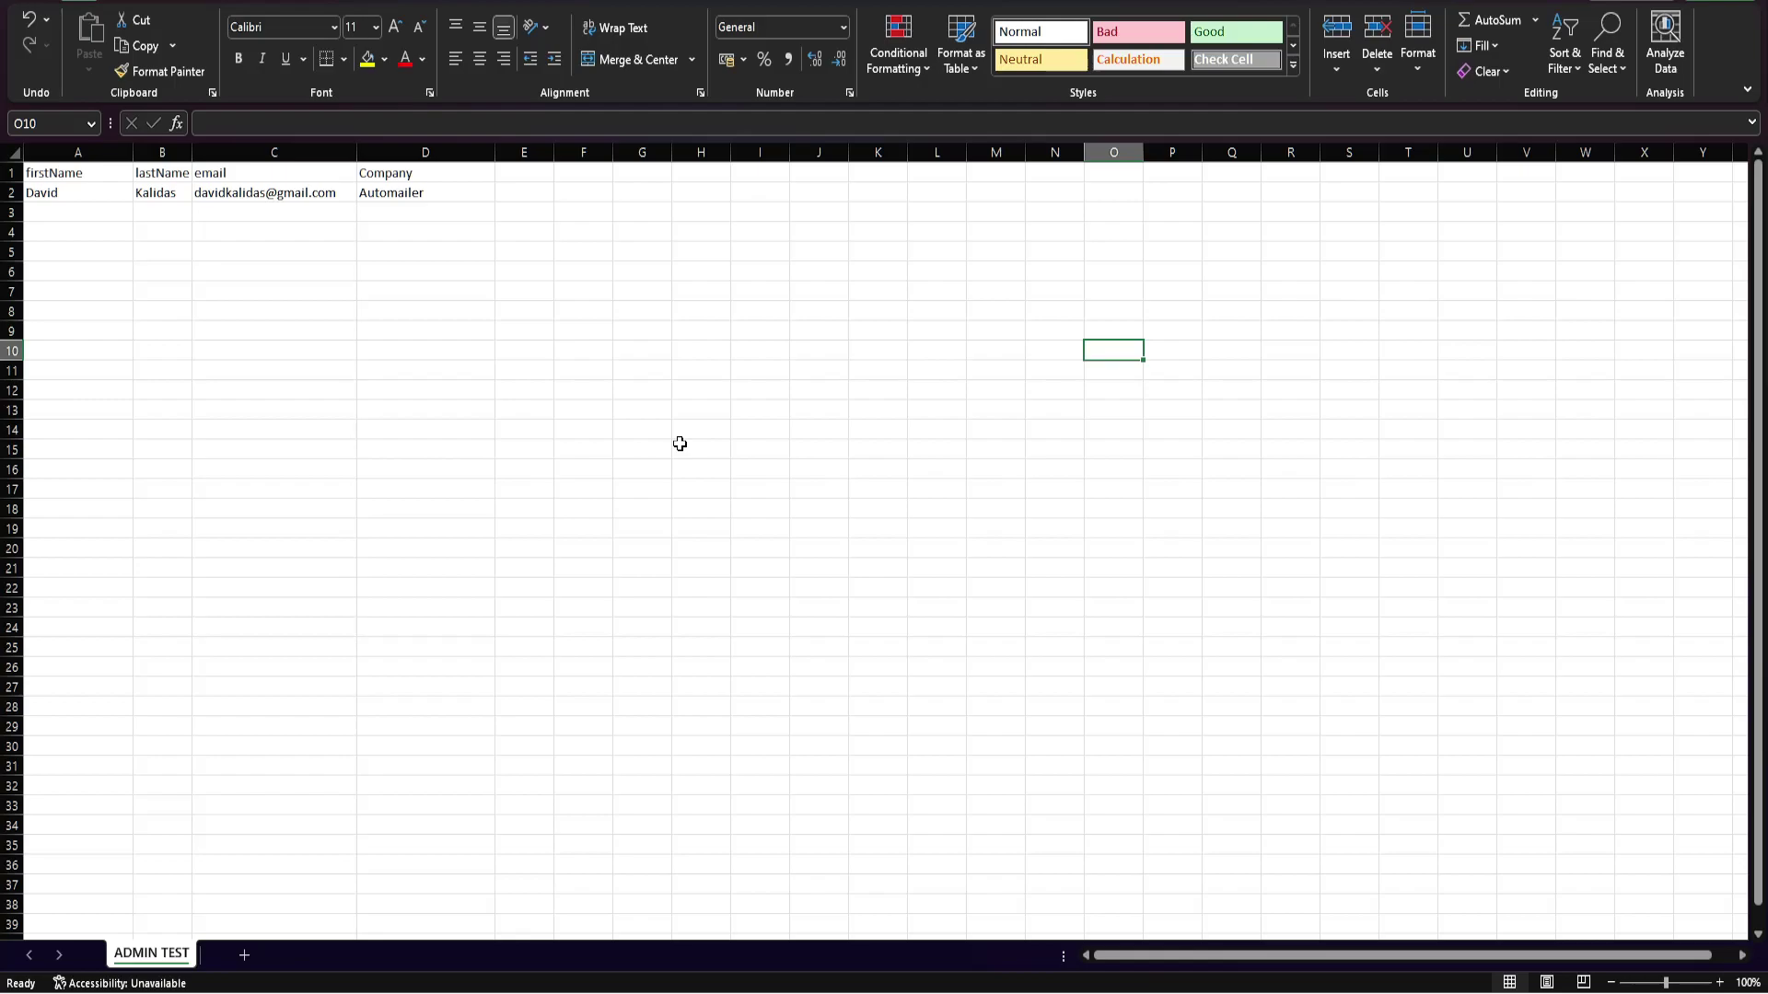
- Compare the contact's entries in row 2 with the matching column headers in row 1
{"action": "left_click", "coordinate": [300, 383]}
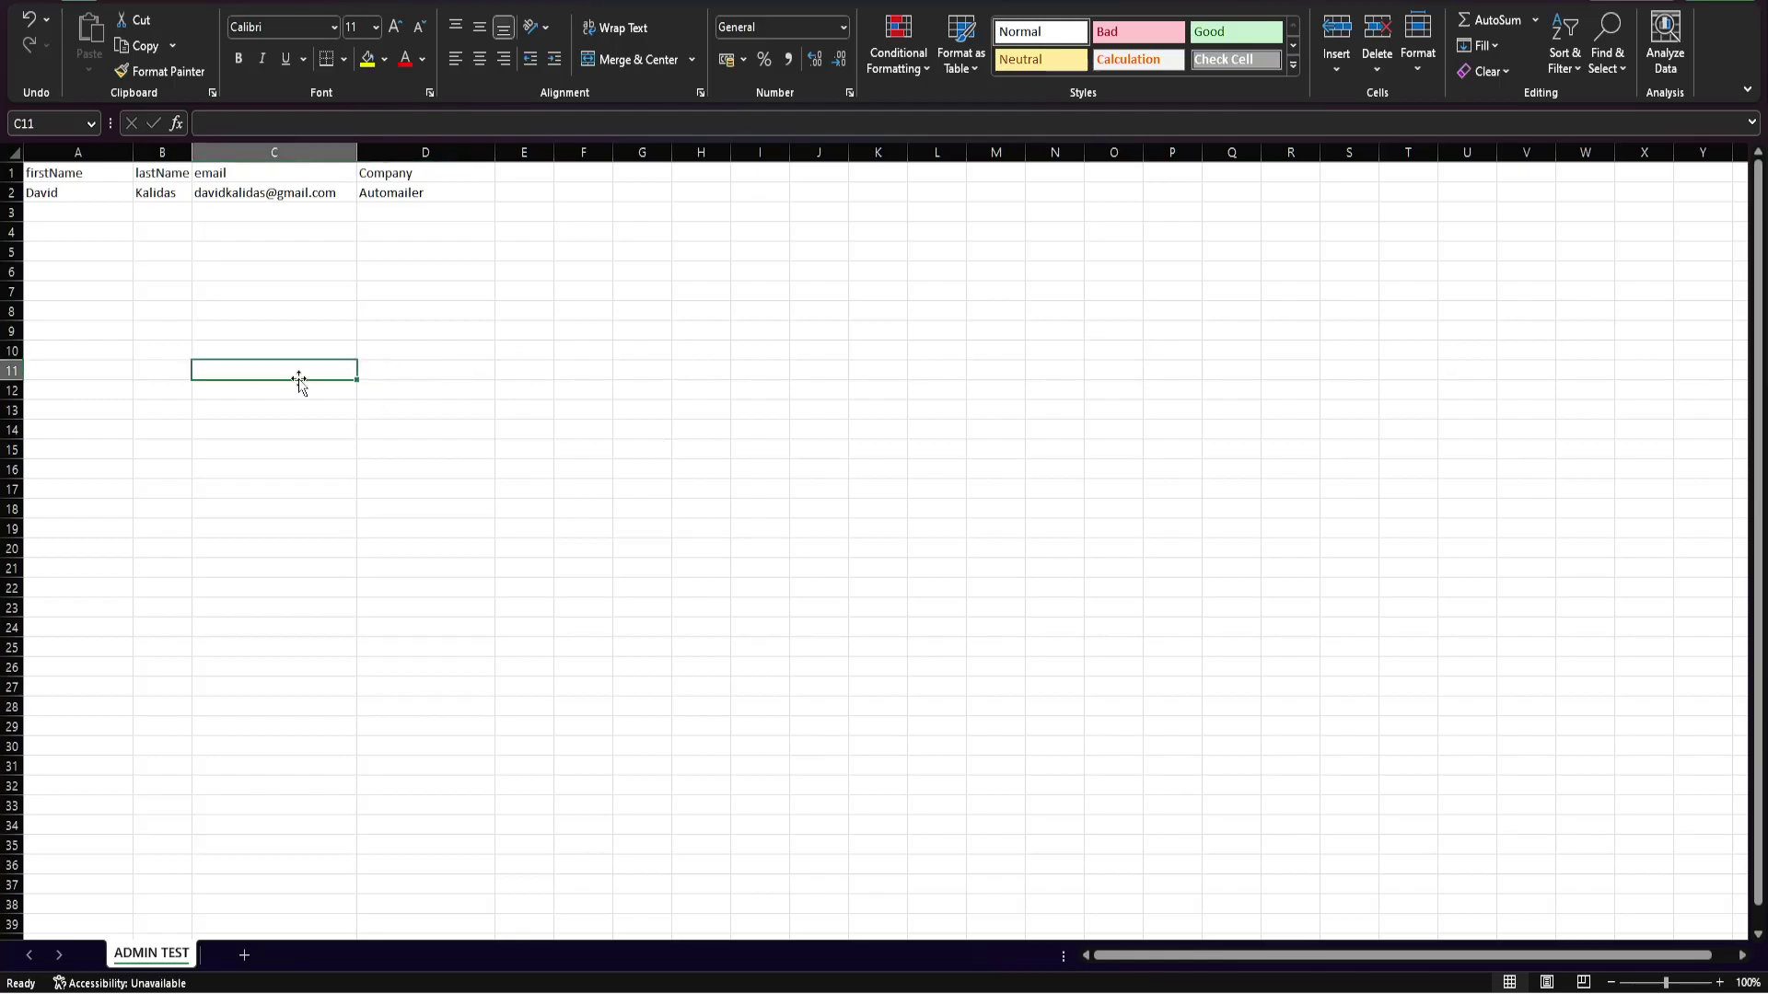
{"action": "double_click", "coordinate": [106, 194]}
{"action": "left_click", "coordinate": [116, 275]}
{"action": "left_click", "coordinate": [107, 190]}
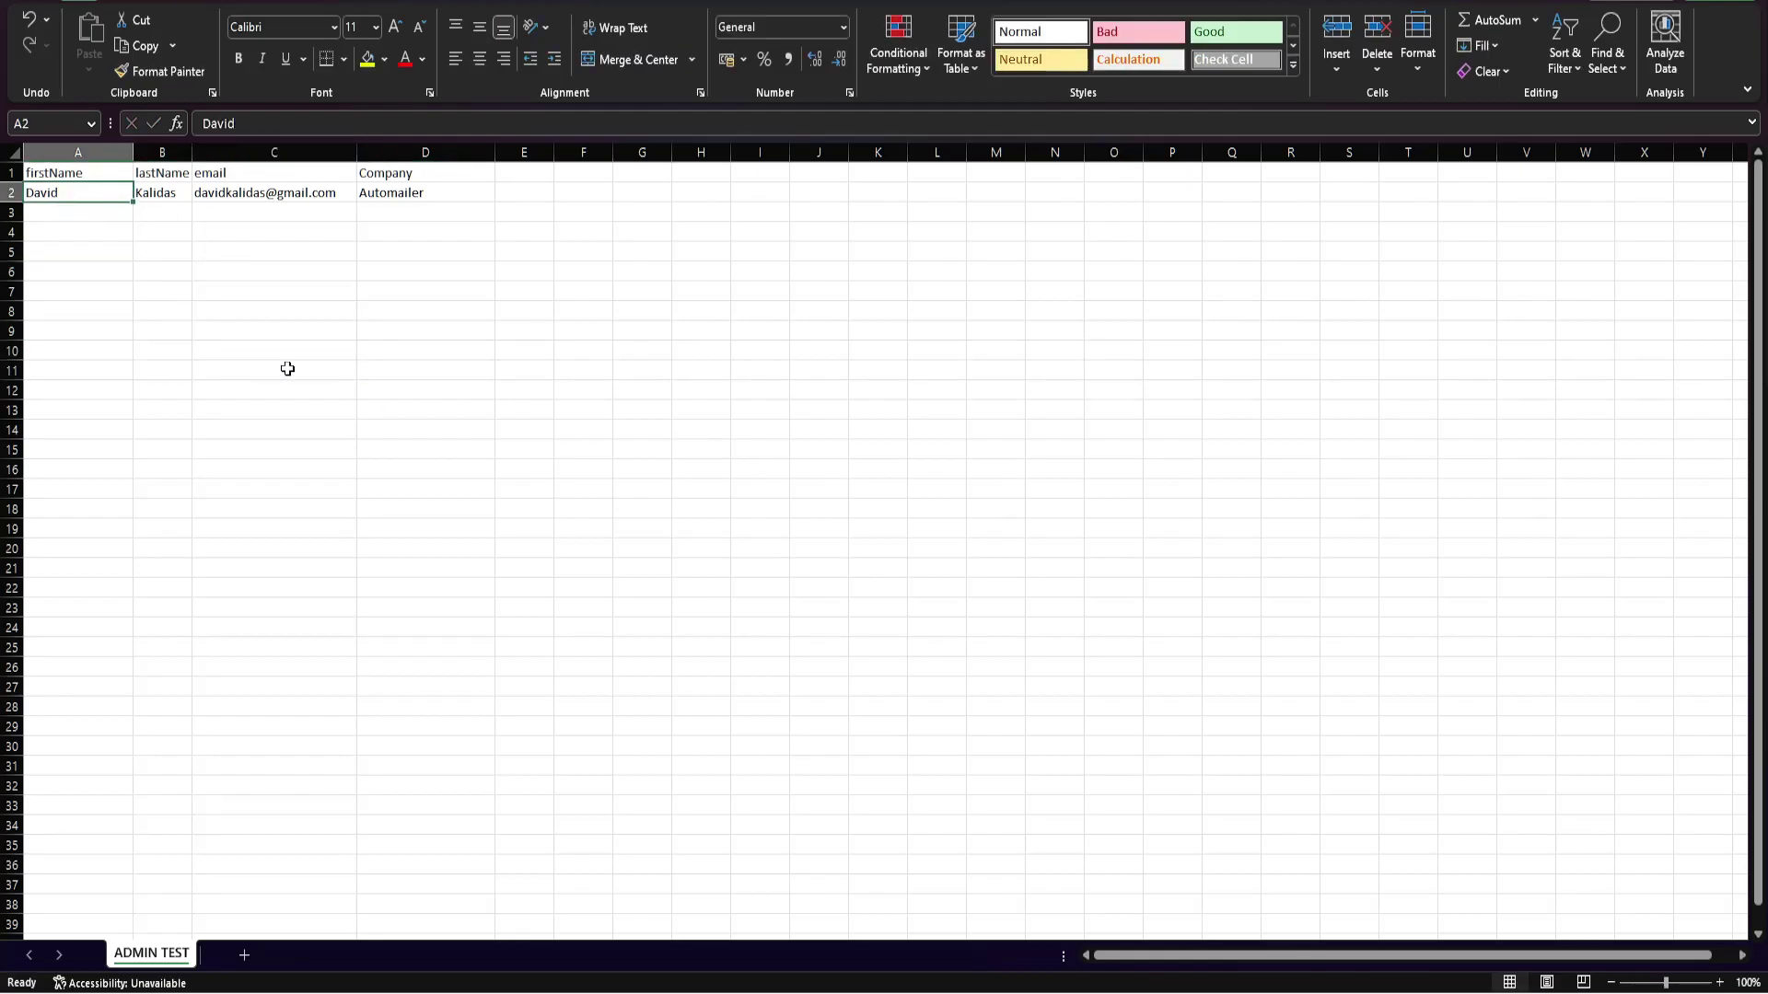
{"action": "left_click", "coordinate": [334, 392]}
{"action": "left_click", "coordinate": [454, 187]}
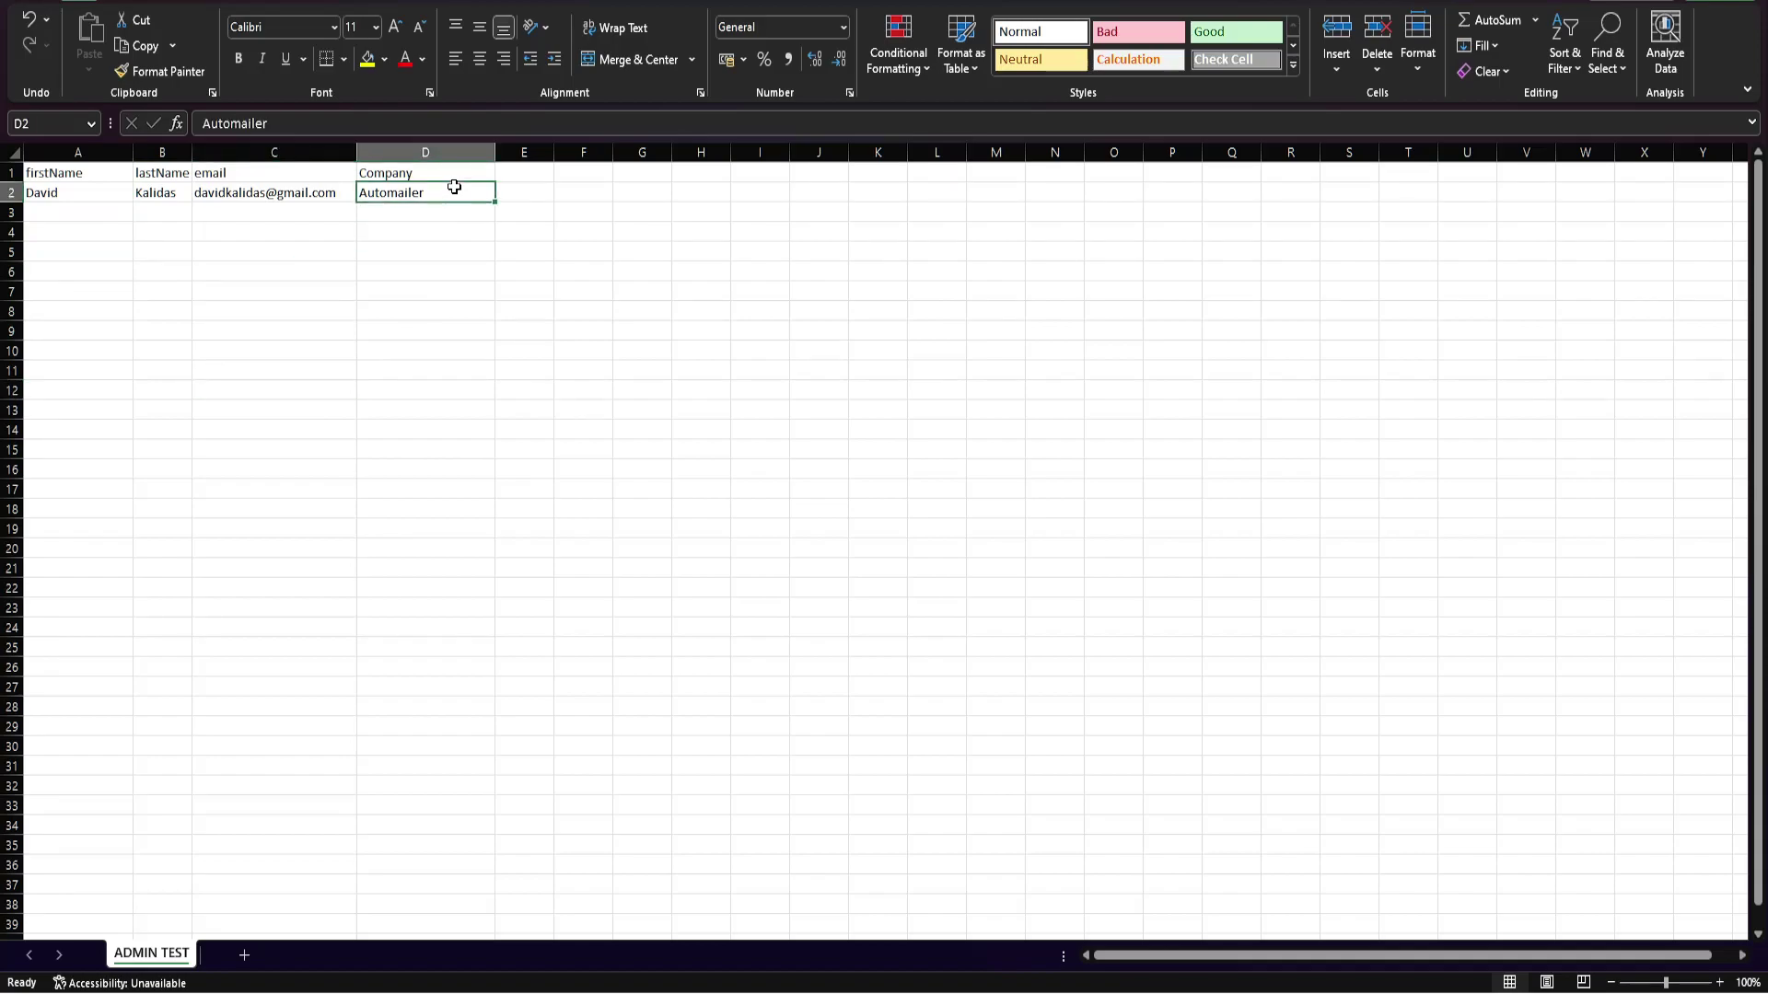
{"action": "left_click", "coordinate": [387, 254]}
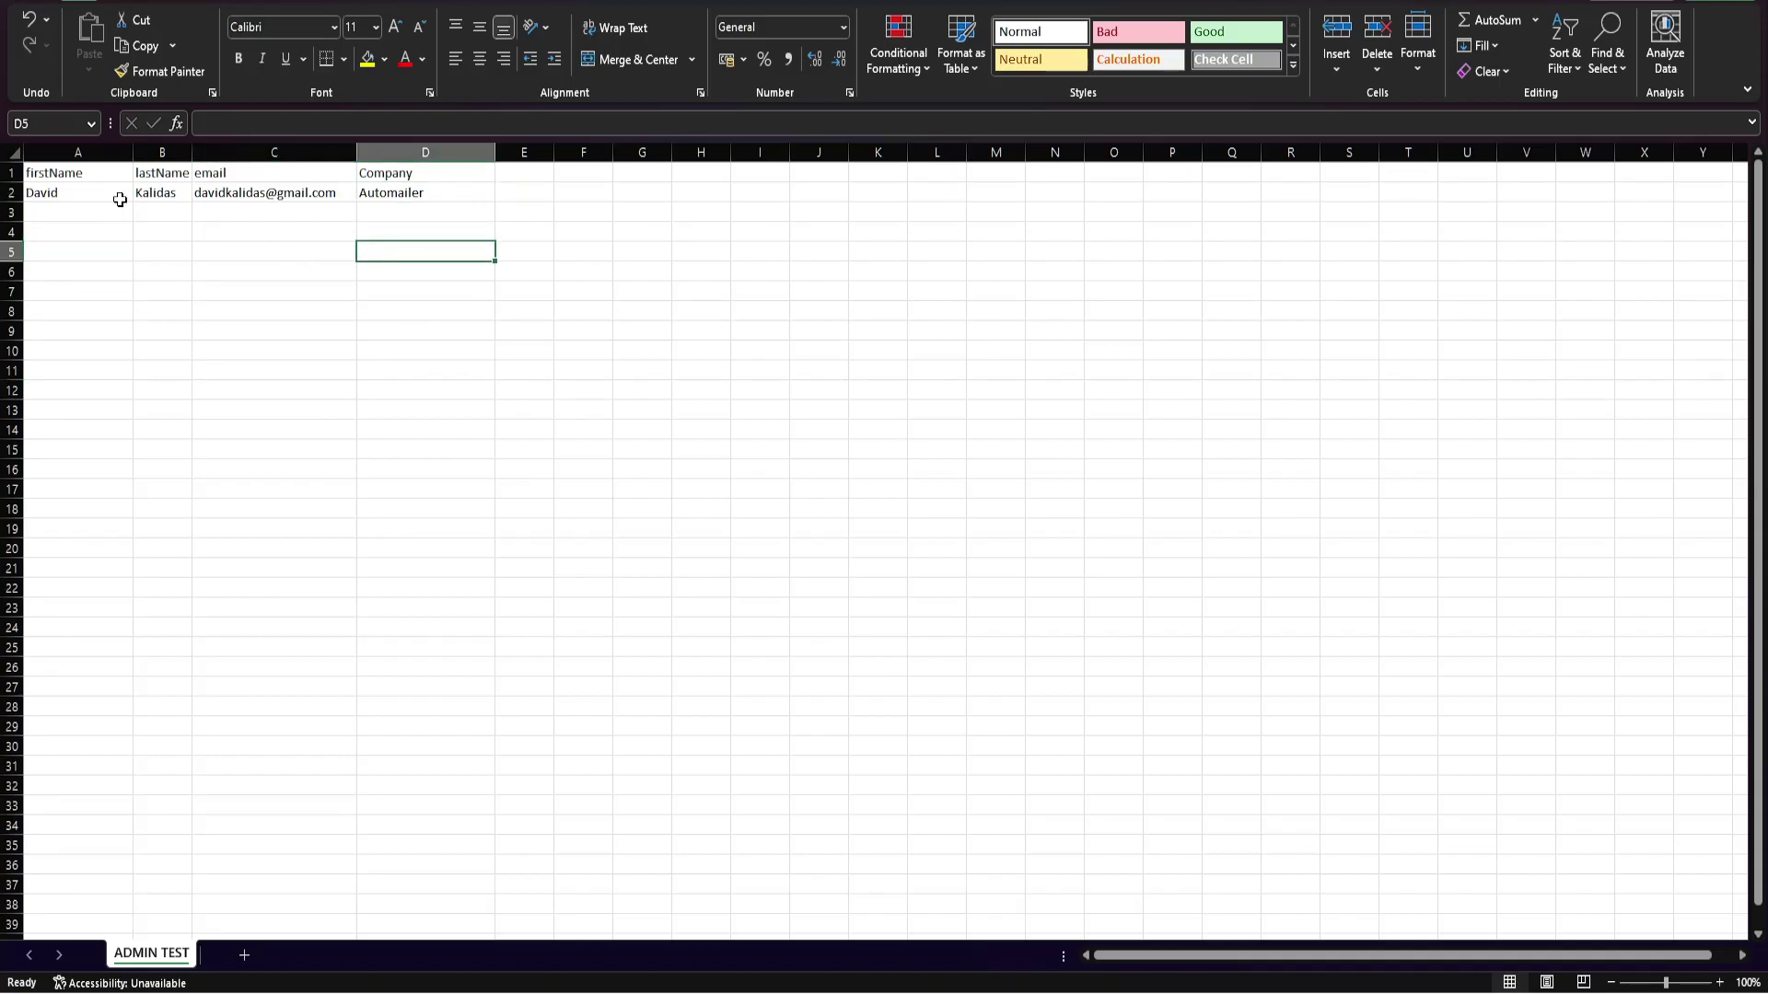
{"action": "left_click", "coordinate": [476, 233]}
{"action": "left_click_drag", "start_coordinate": [60, 167], "coordinate": [383, 171]}
{"action": "left_click", "coordinate": [477, 329]}
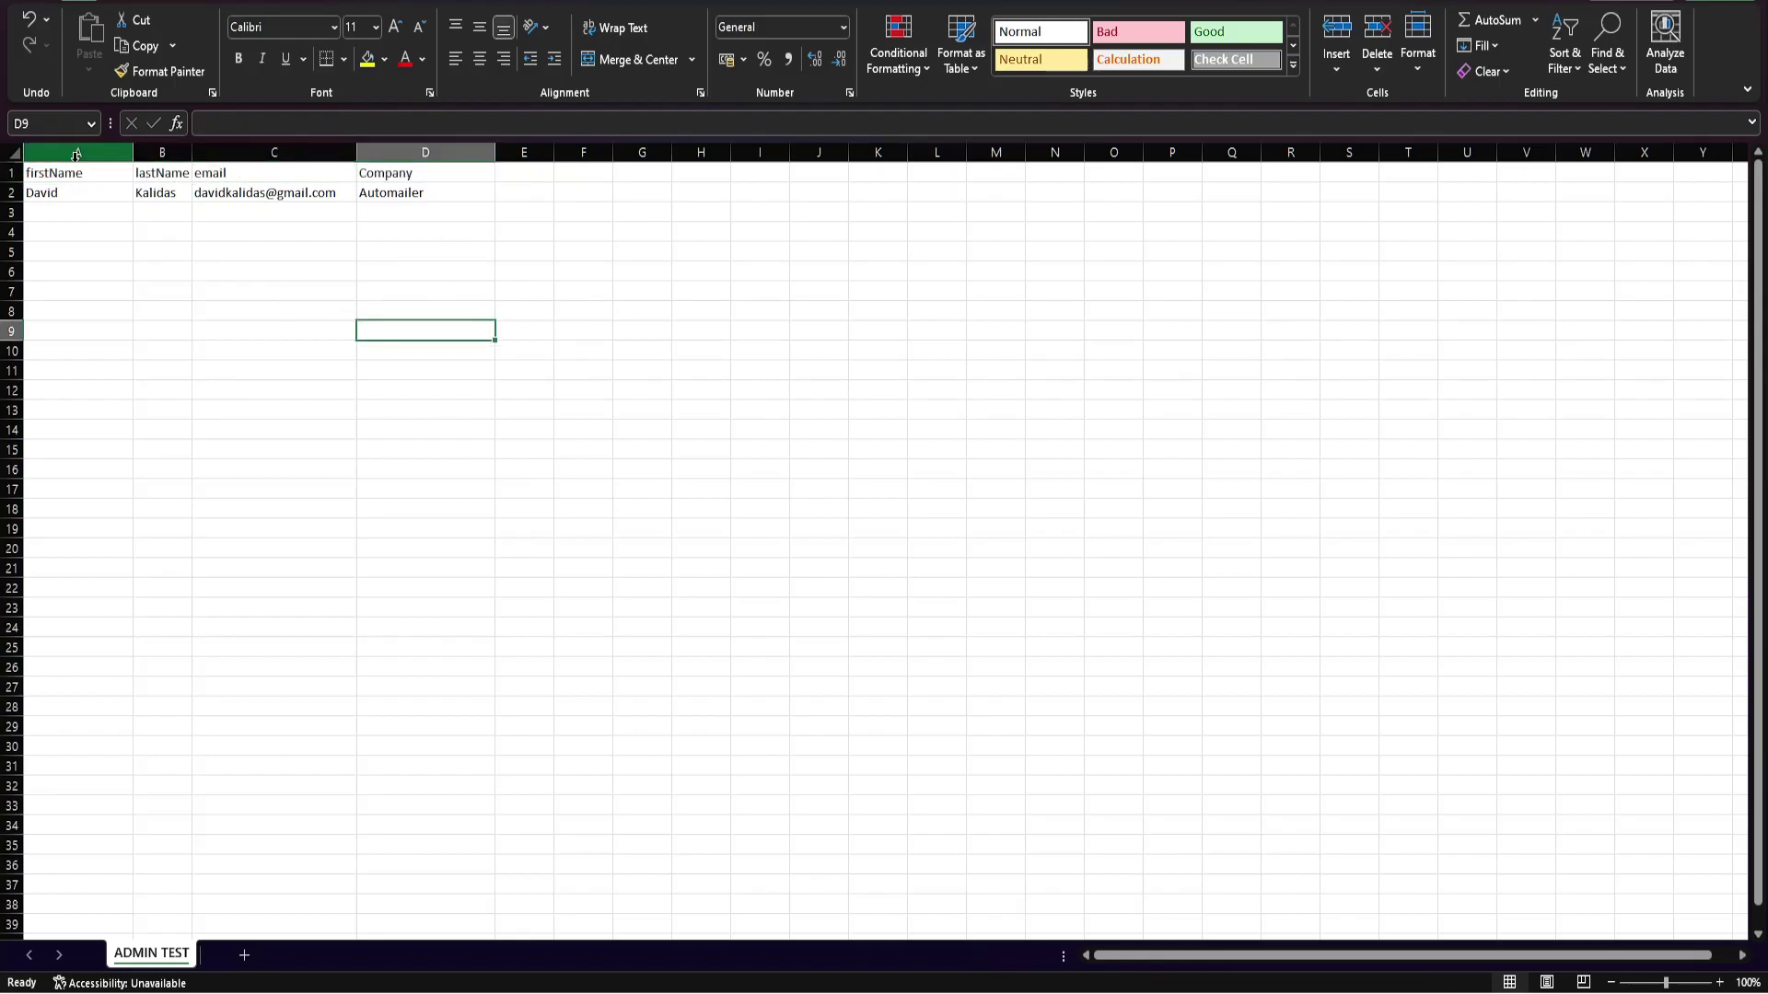
{"action": "left_click", "coordinate": [76, 155]}
{"action": "left_click", "coordinate": [162, 173]}
{"action": "left_click", "coordinate": [230, 168]}
{"action": "left_click", "coordinate": [406, 177]}
{"action": "left_click", "coordinate": [419, 235]}
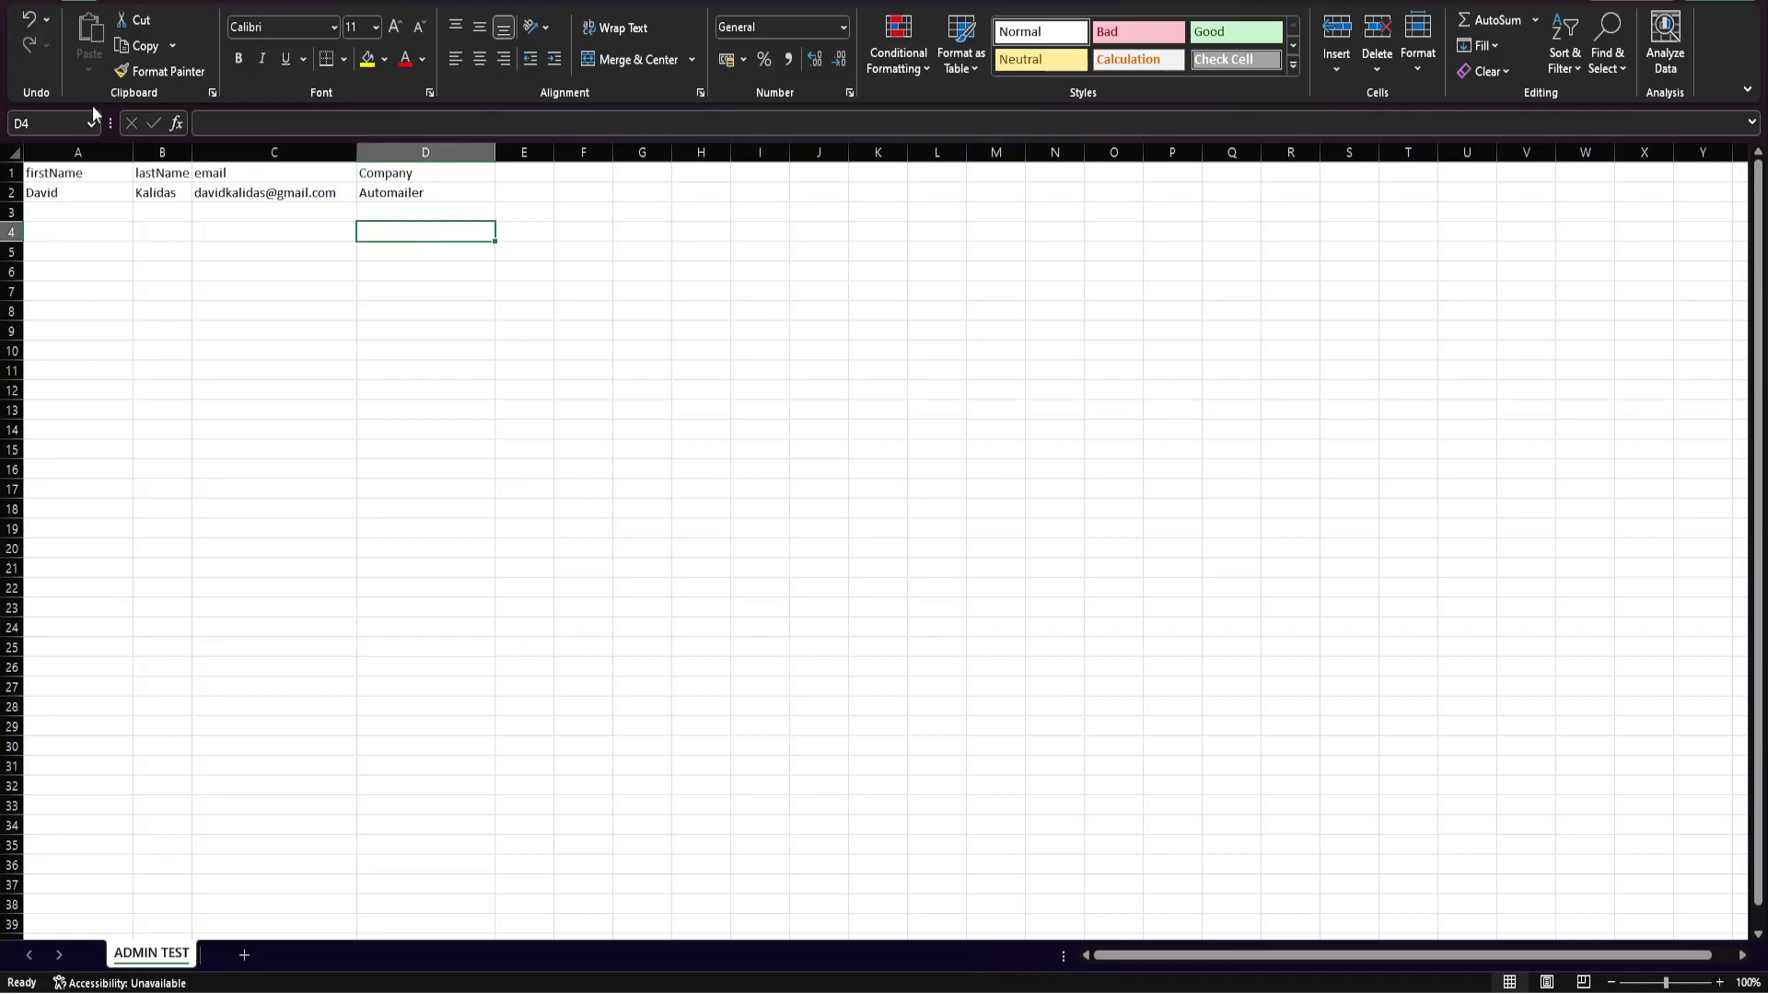
- Check the CSV (Comma delimited) file type in the Save As options for ADMIN TEST, and cancel without saving or closing the file
{"action": "left_click", "coordinate": [30, 7]}
{"action": "left_click", "coordinate": [74, 252]}
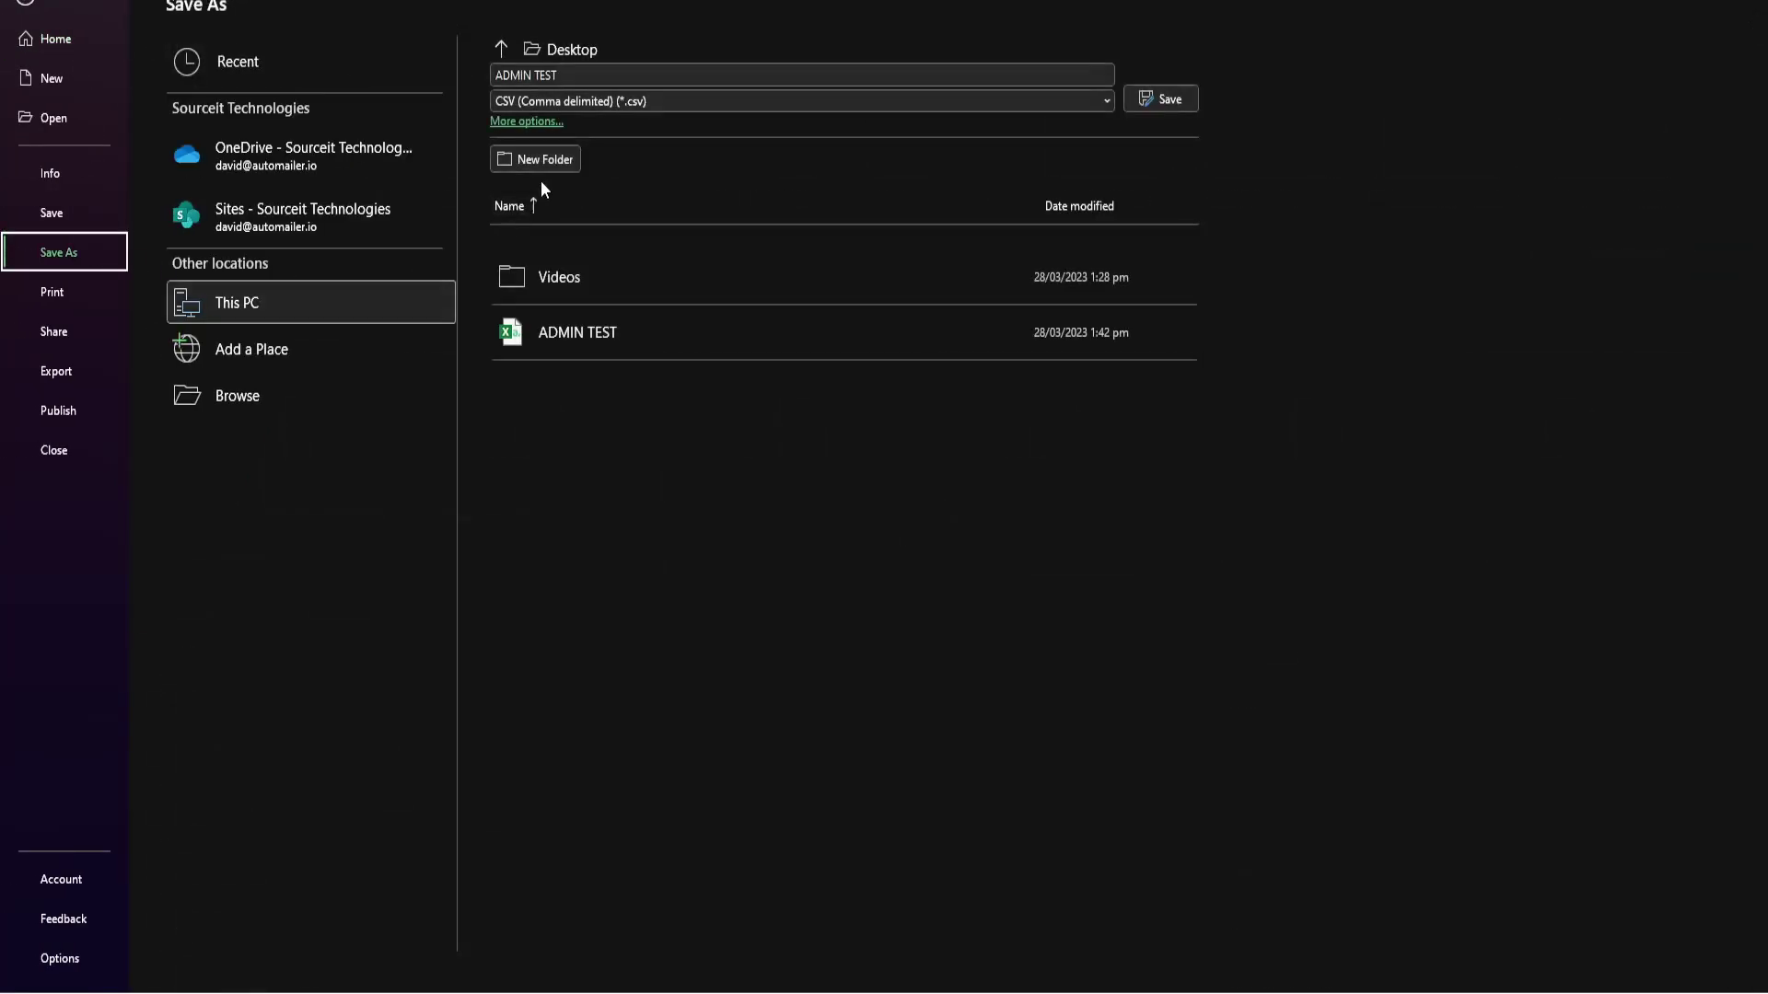
{"action": "left_click", "coordinate": [528, 125]}
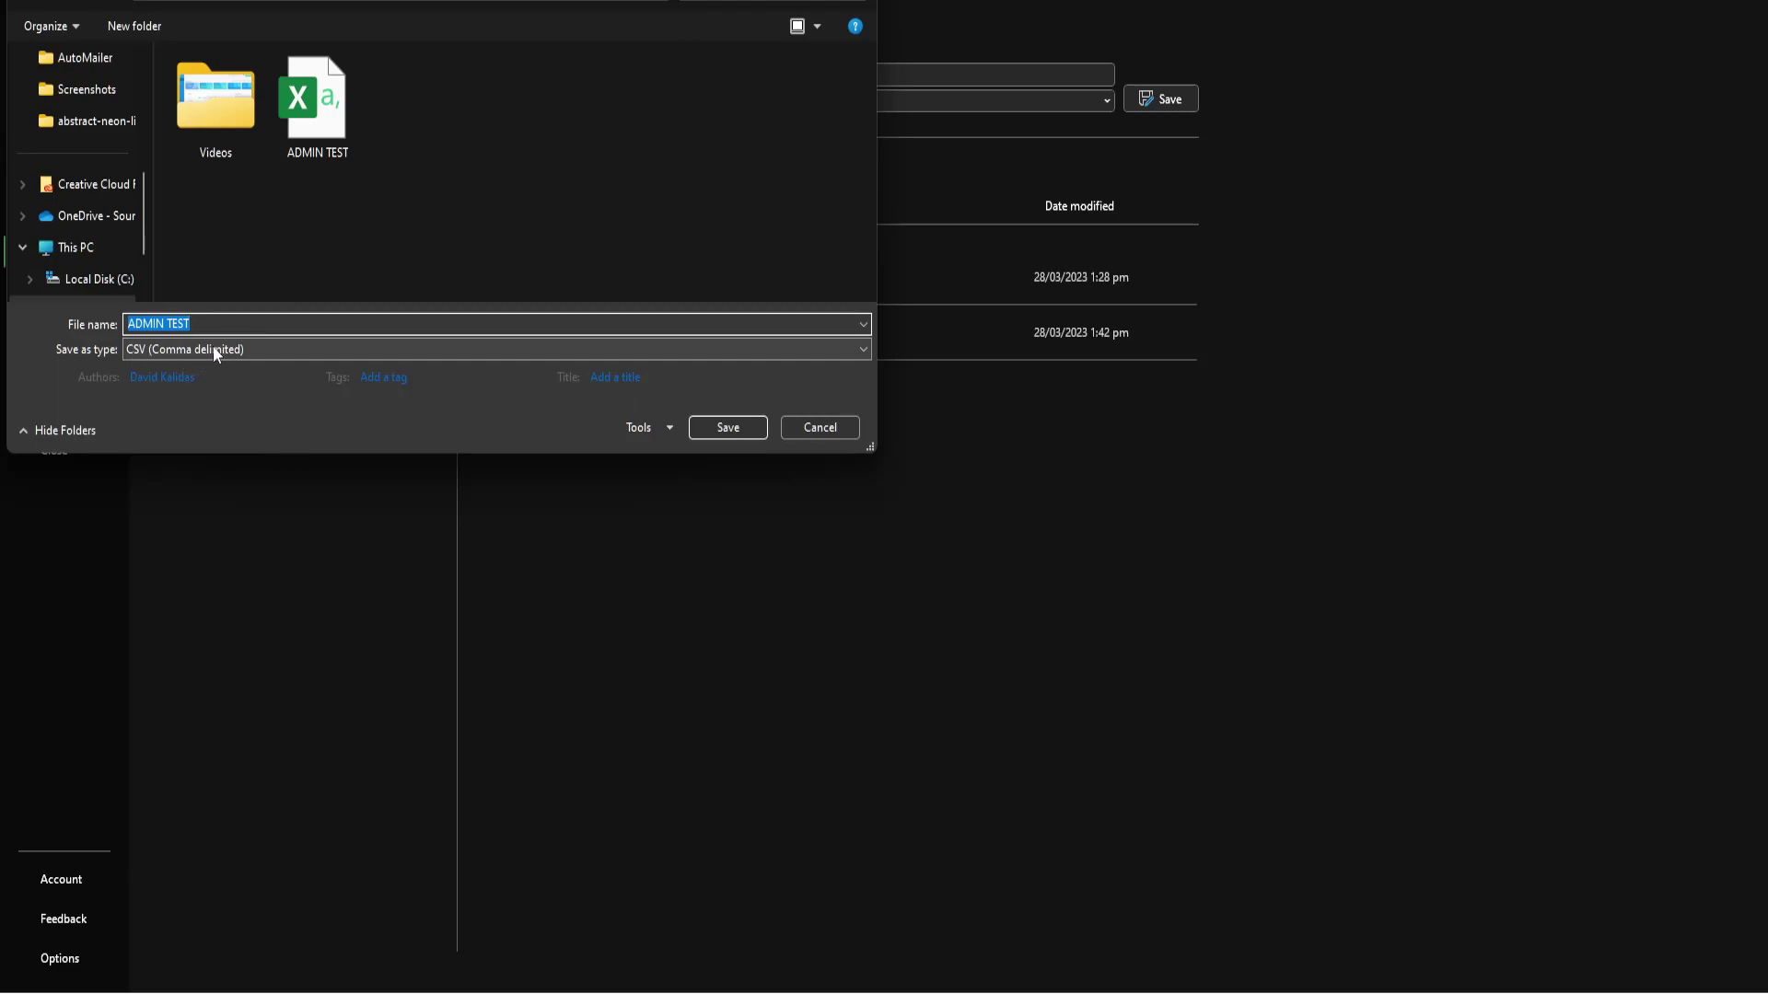
{"action": "left_click", "coordinate": [810, 427]}
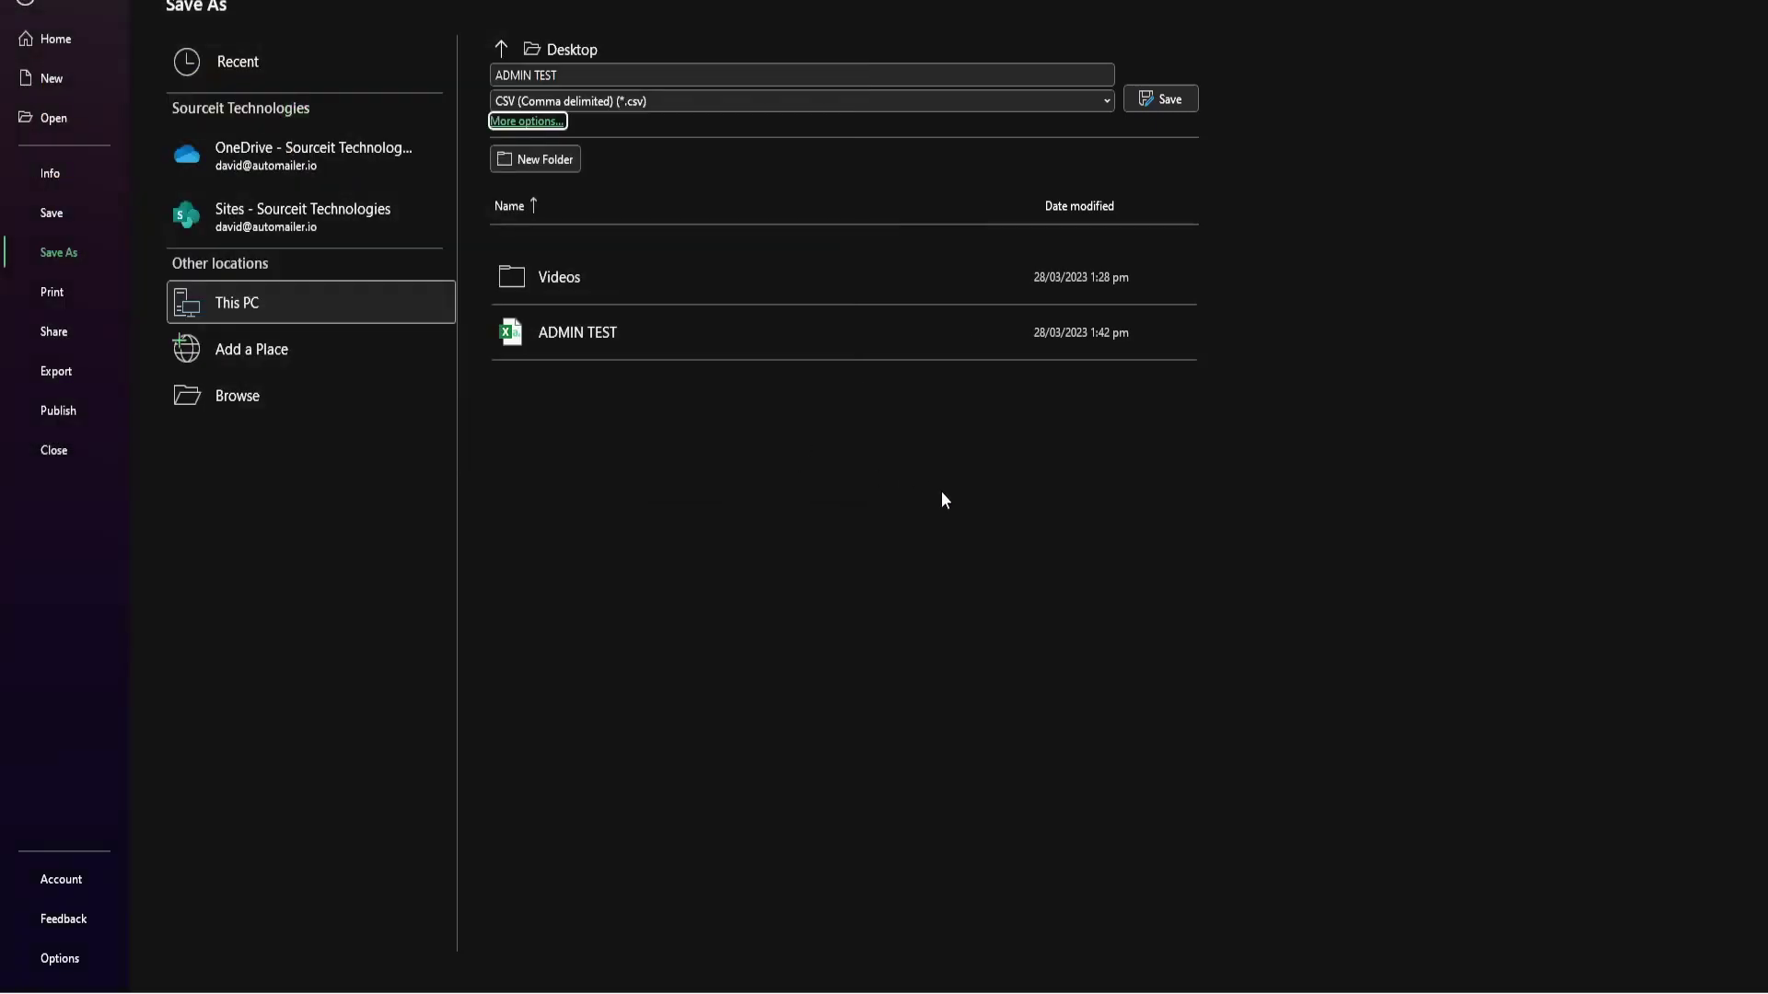
{"action": "key", "text": "Escape"}
{"action": "key", "text": "ctrl+w"}
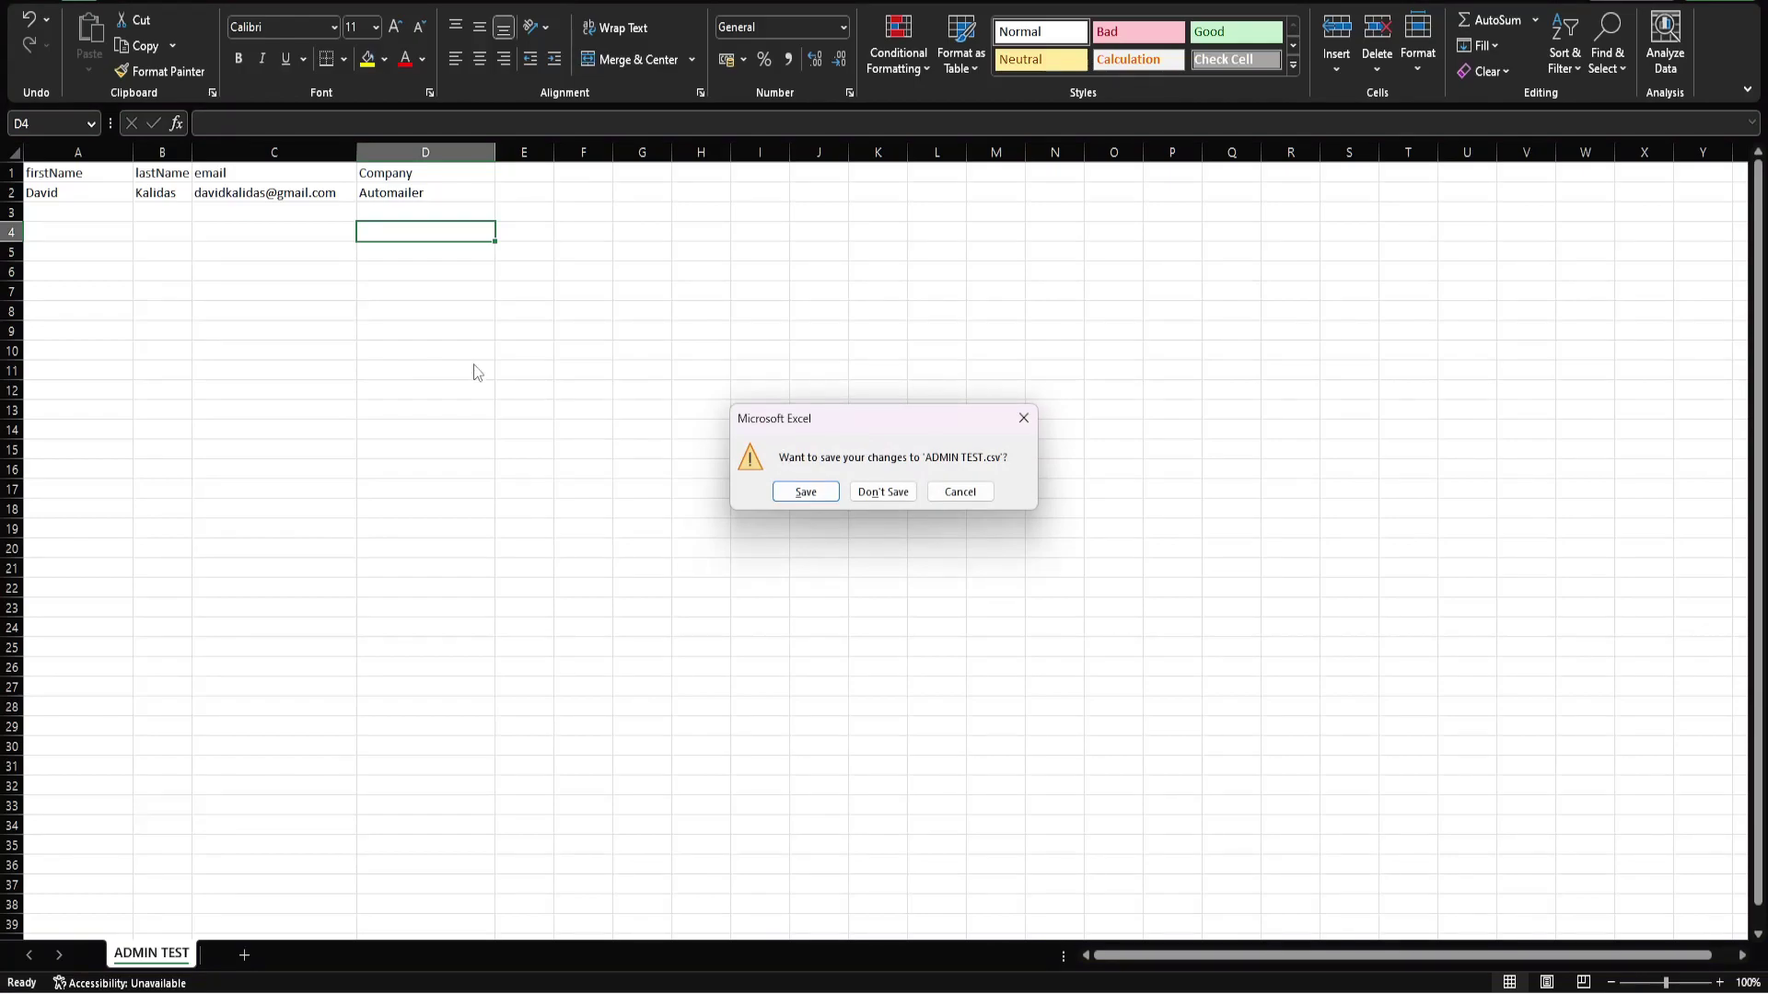
{"action": "left_click", "coordinate": [1023, 418]}
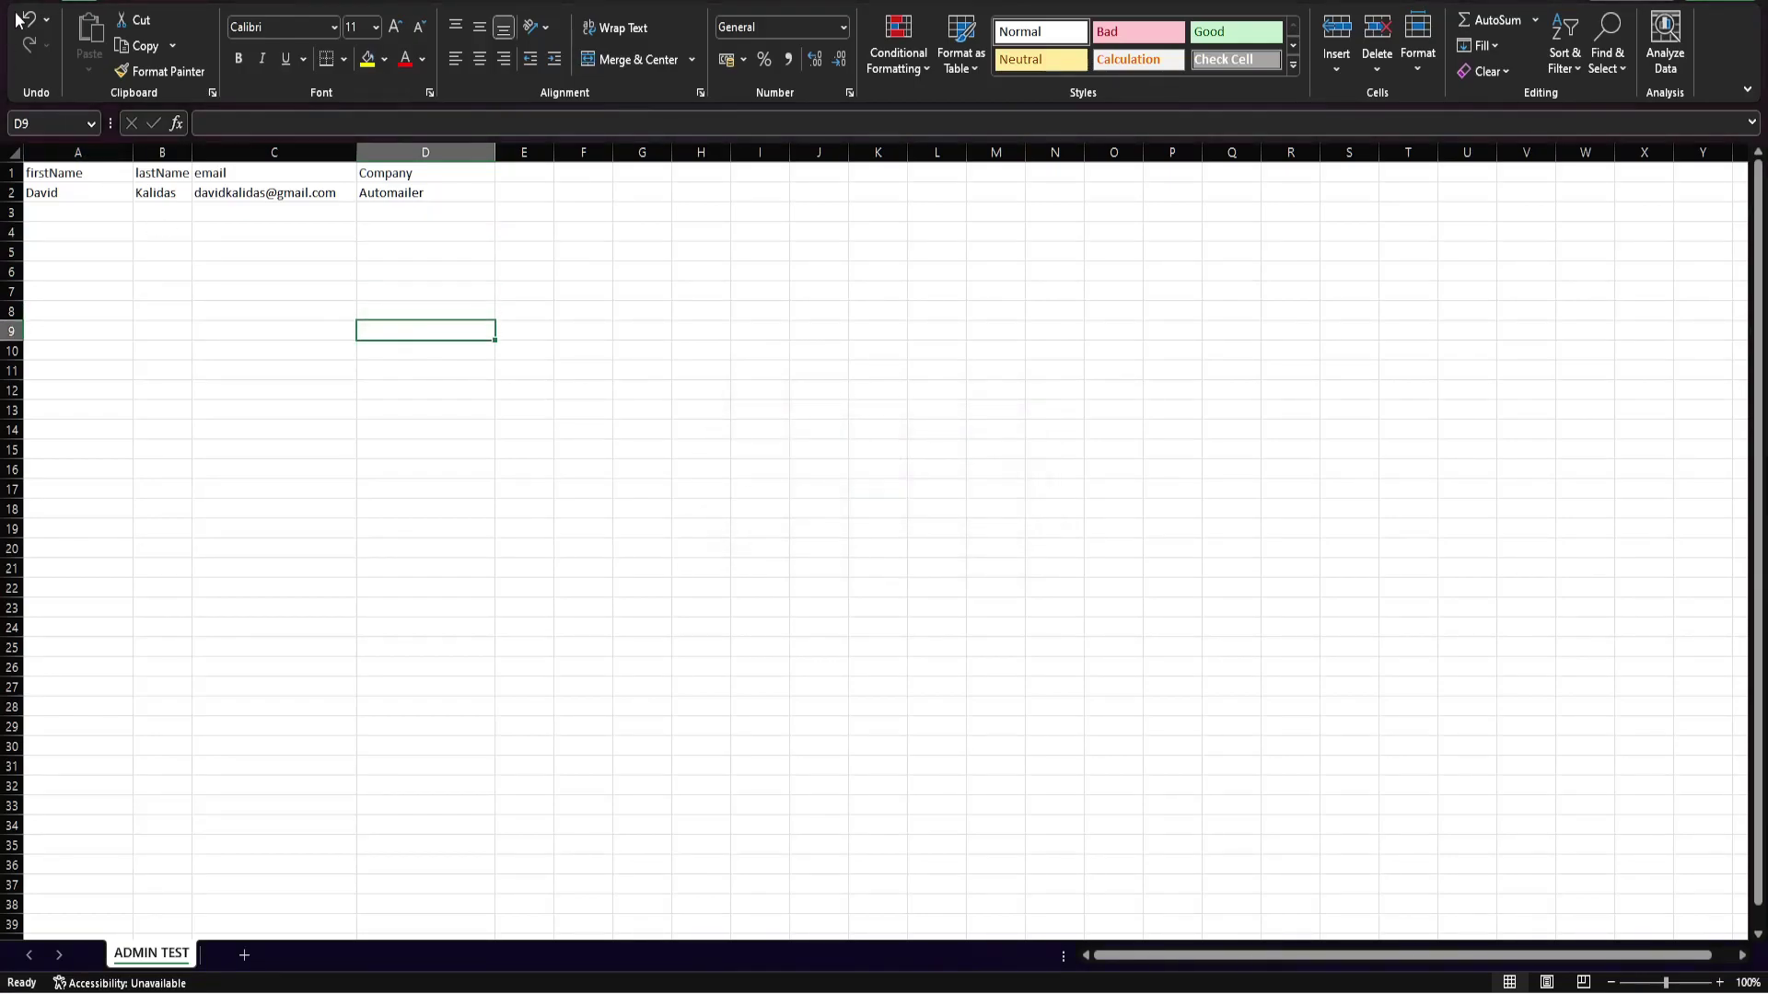
- Save the changes to ADMIN TEST.csv and switch back to Automailer
{"action": "left_click", "coordinate": [37, 8]}
{"action": "left_click", "coordinate": [72, 210]}
{"action": "left_click", "coordinate": [450, 426]}
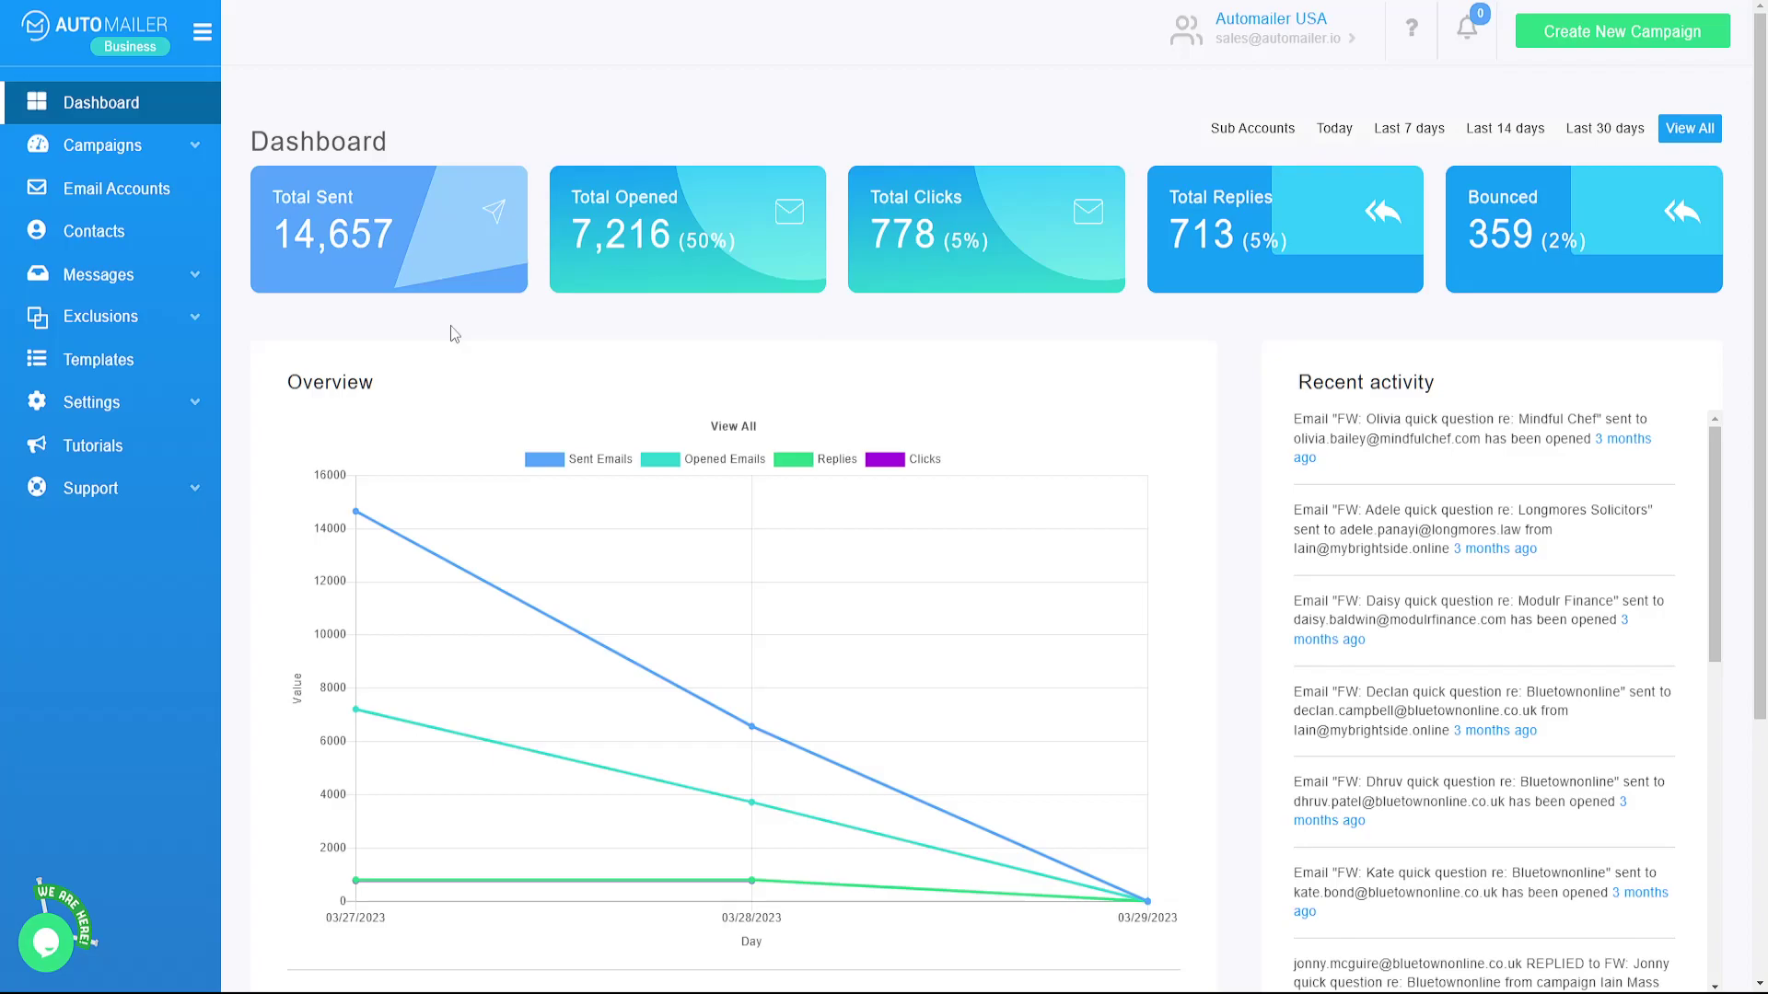
- Open the contact lists page and browse the existing lists
{"action": "left_click", "coordinate": [92, 231]}
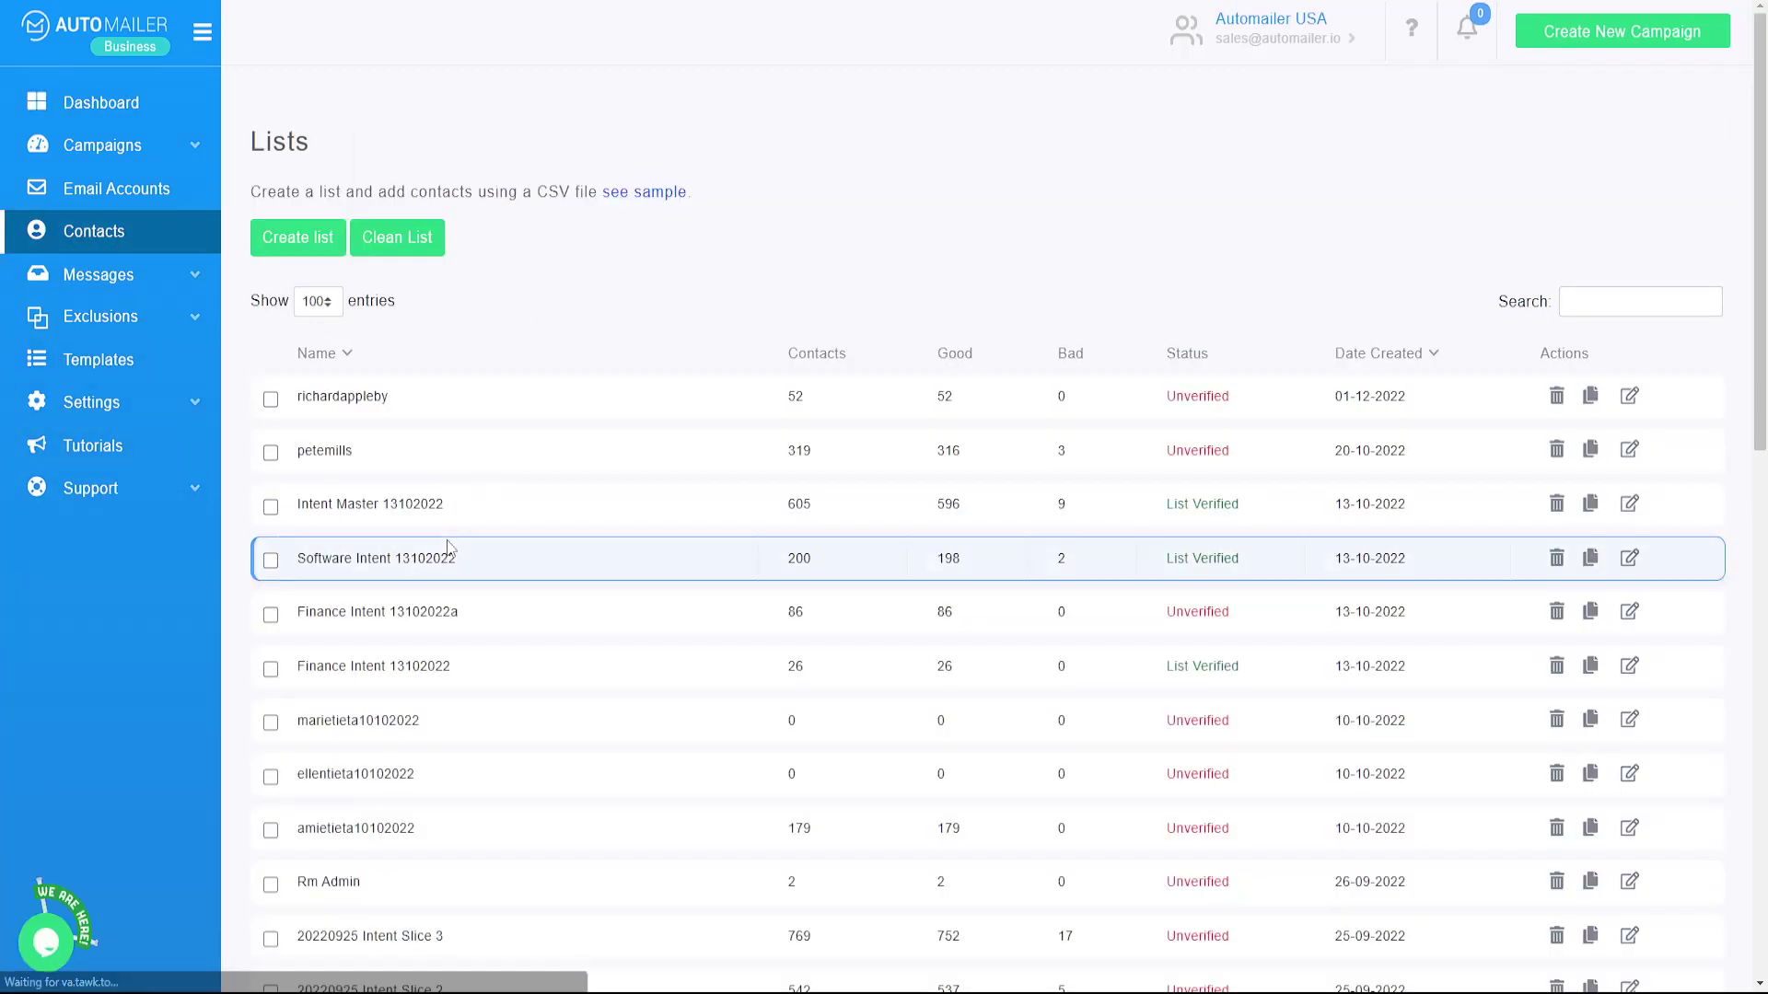
{"action": "scroll", "coordinate": [542, 360], "scroll_direction": "down", "scroll_amount": 3}
{"action": "scroll", "coordinate": [542, 360], "scroll_direction": "down", "scroll_amount": 5}
{"action": "scroll", "coordinate": [553, 599], "scroll_direction": "up", "scroll_amount": 8}
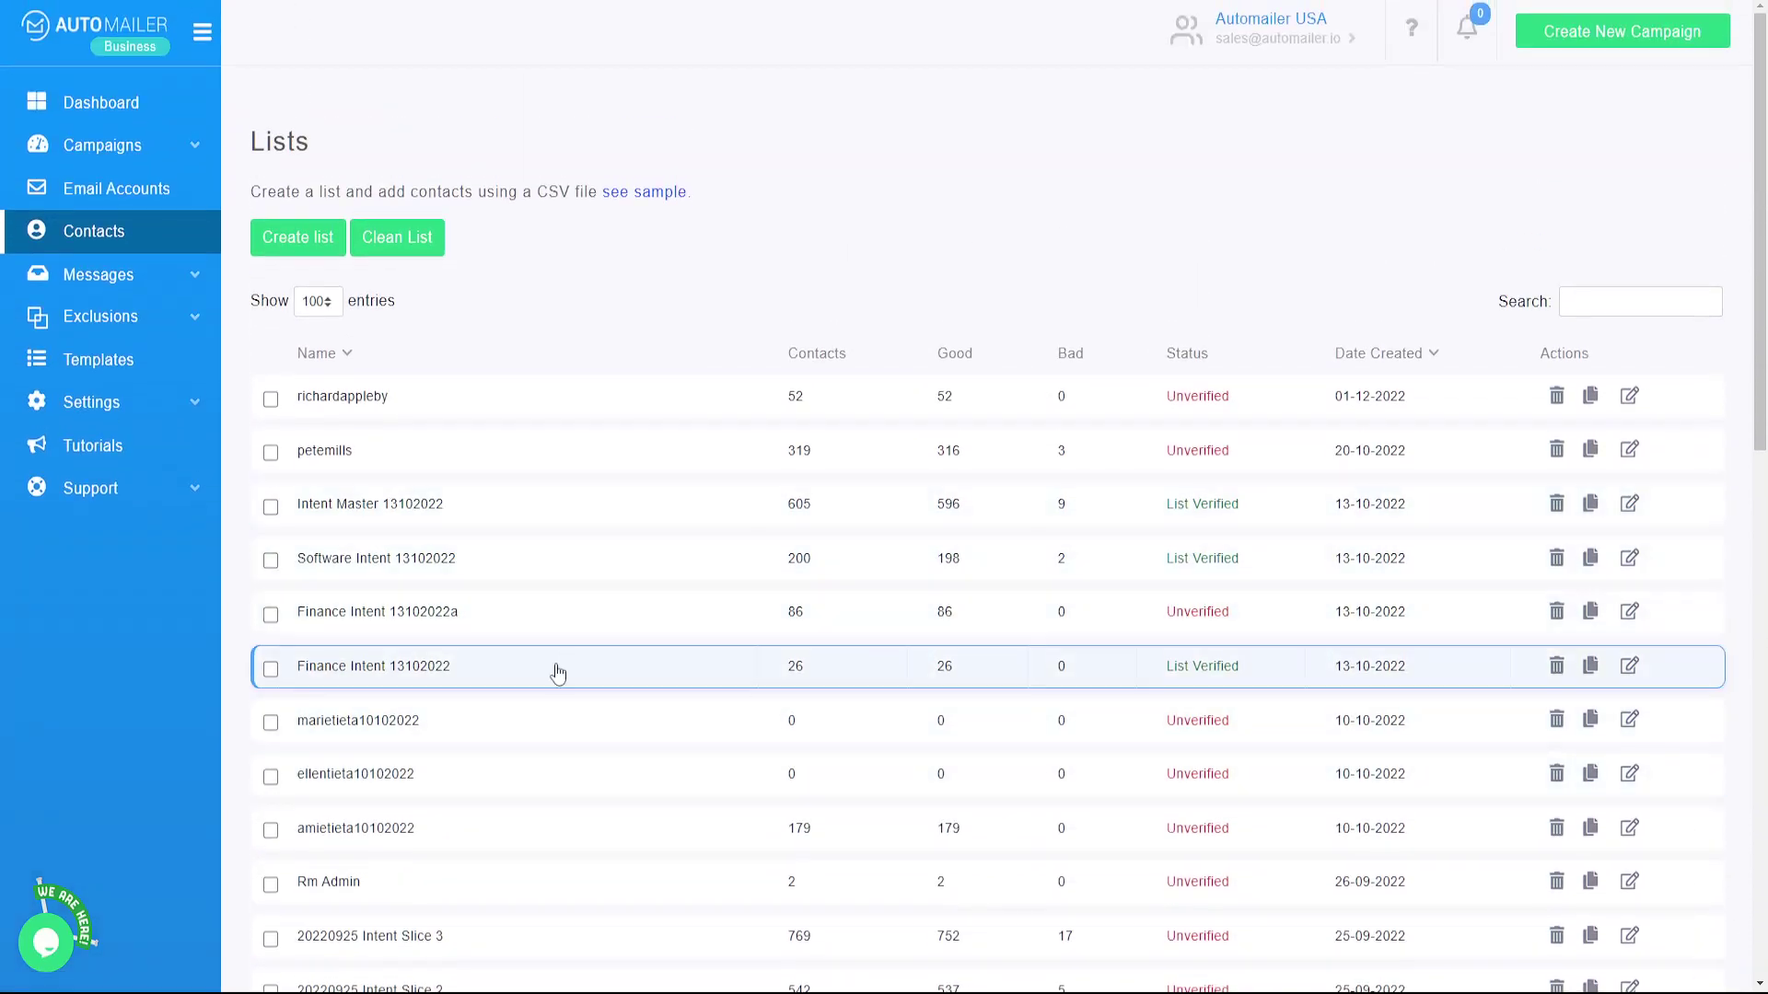
{"action": "scroll", "coordinate": [544, 488], "scroll_direction": "down", "scroll_amount": 5}
{"action": "scroll", "coordinate": [545, 522], "scroll_direction": "up", "scroll_amount": 5}
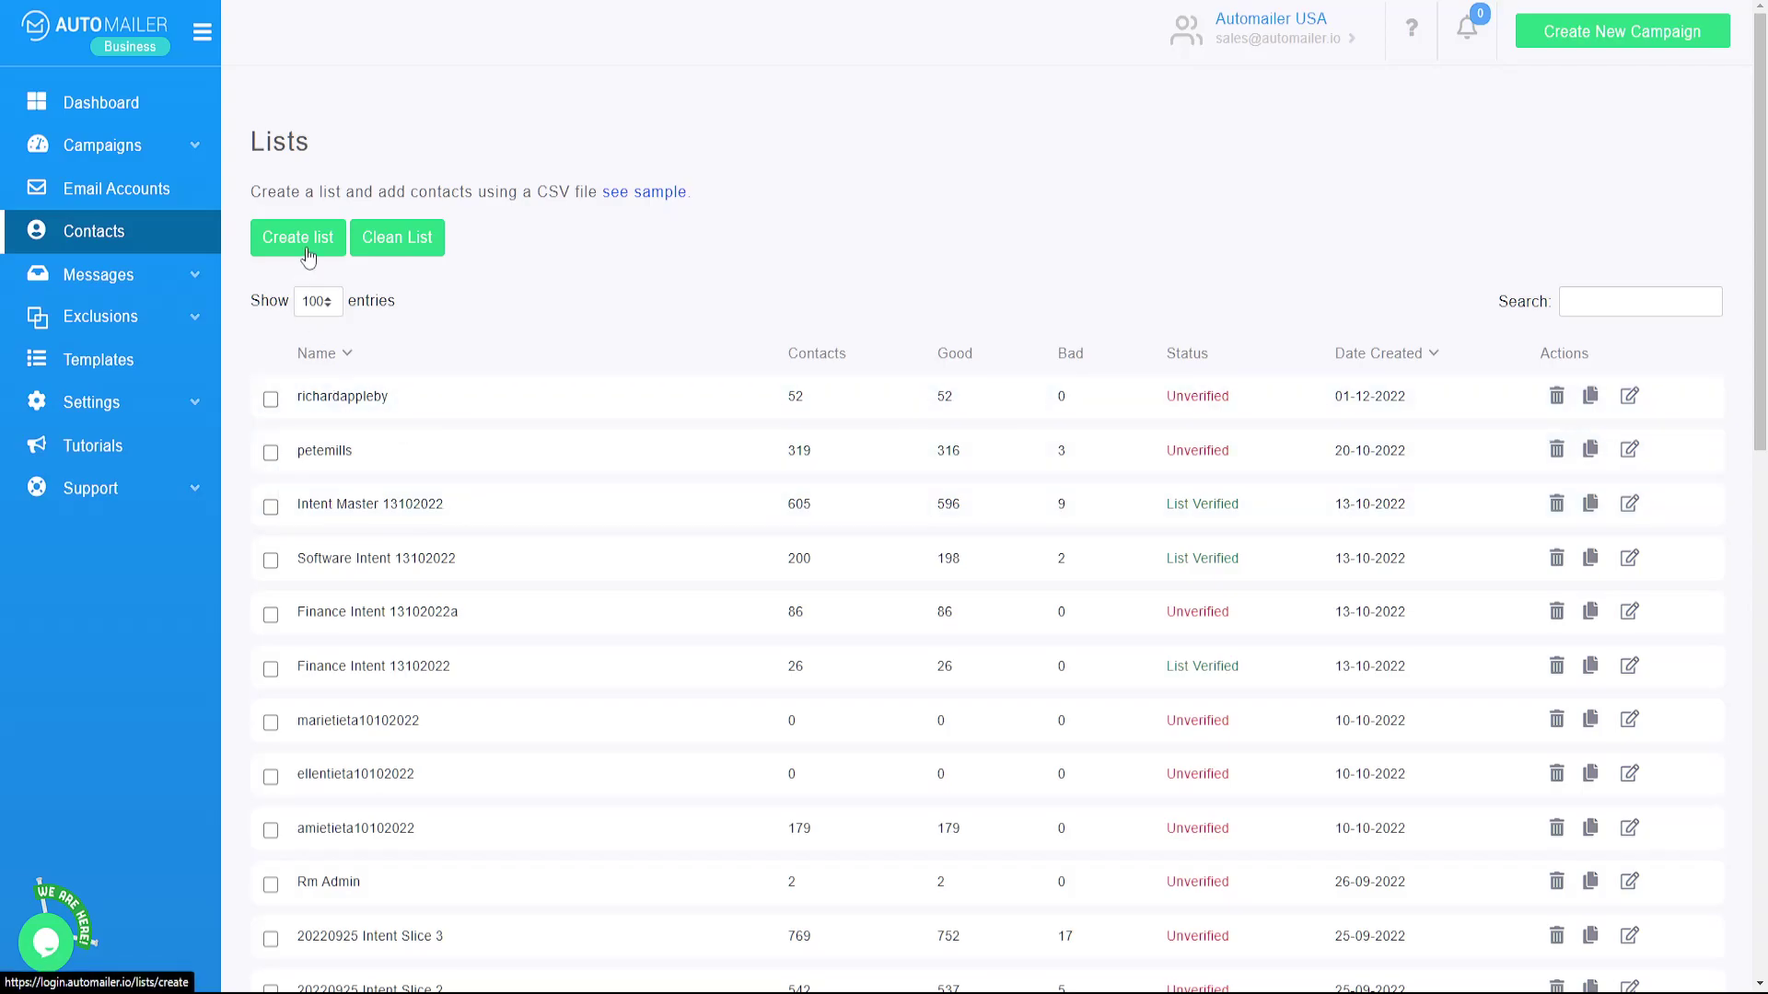
- Create a new contact list named Demo list from the ADMIN TEST.csv file
{"action": "left_click", "coordinate": [306, 250]}
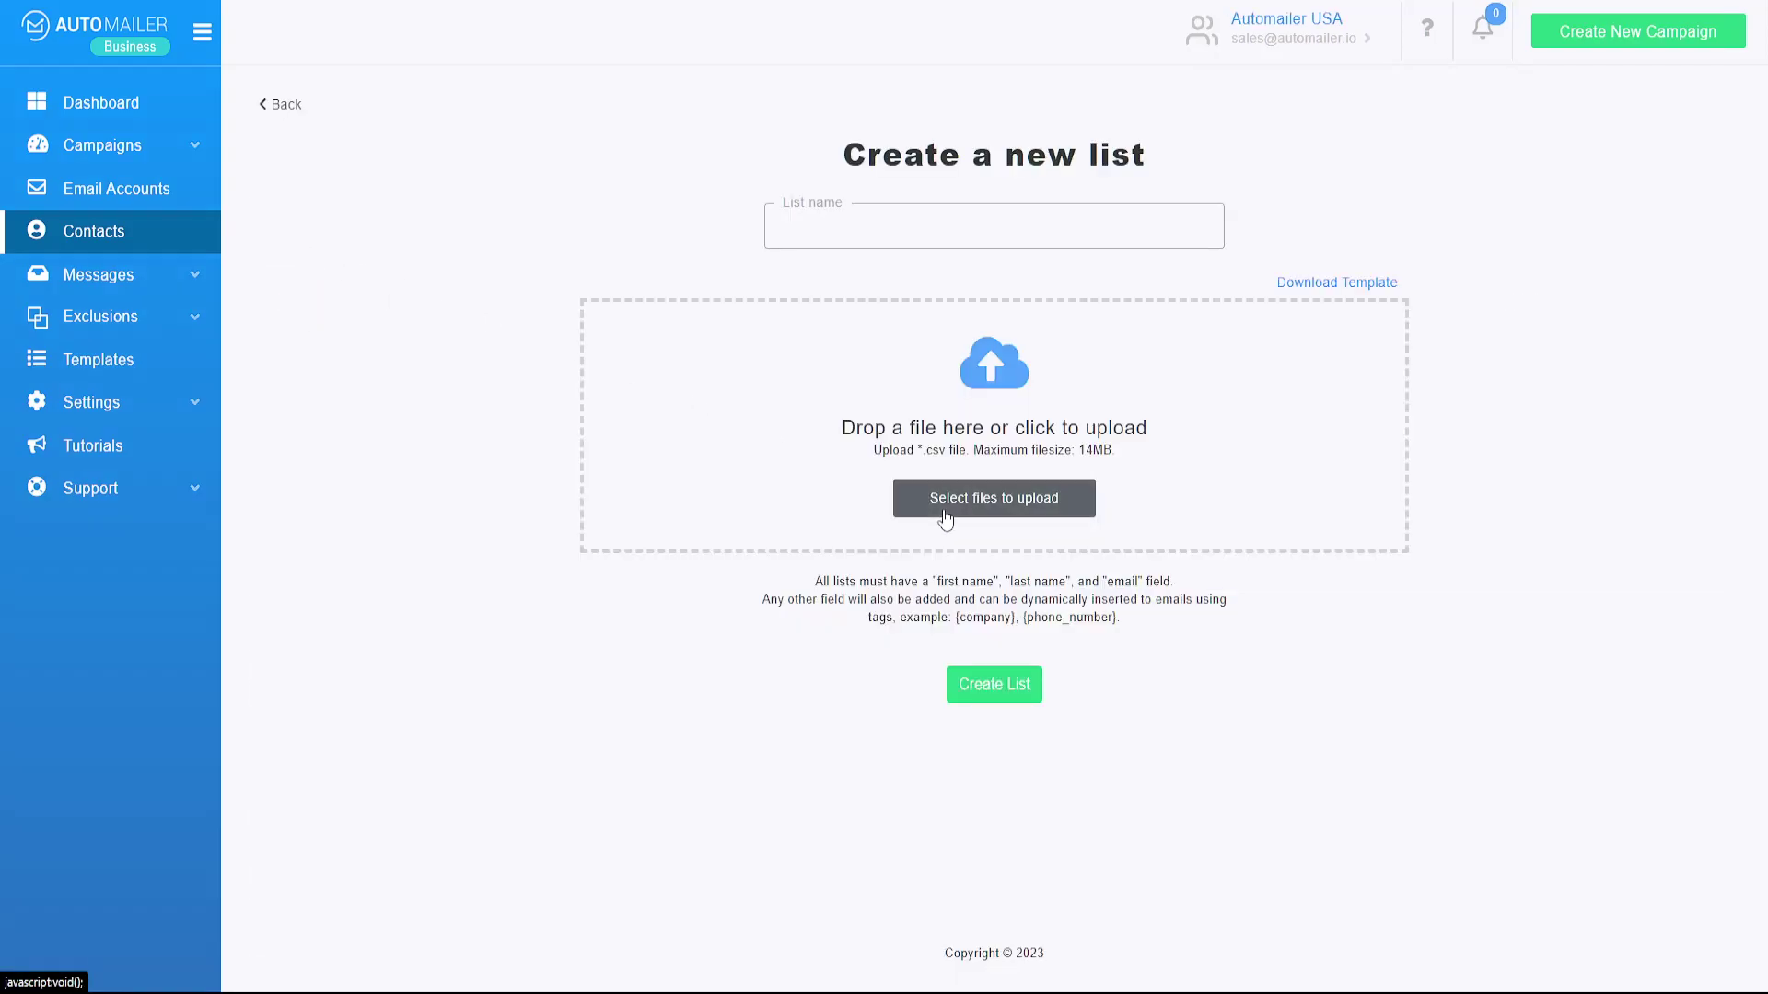
{"action": "left_click", "coordinate": [941, 511]}
{"action": "left_click", "coordinate": [317, 102]}
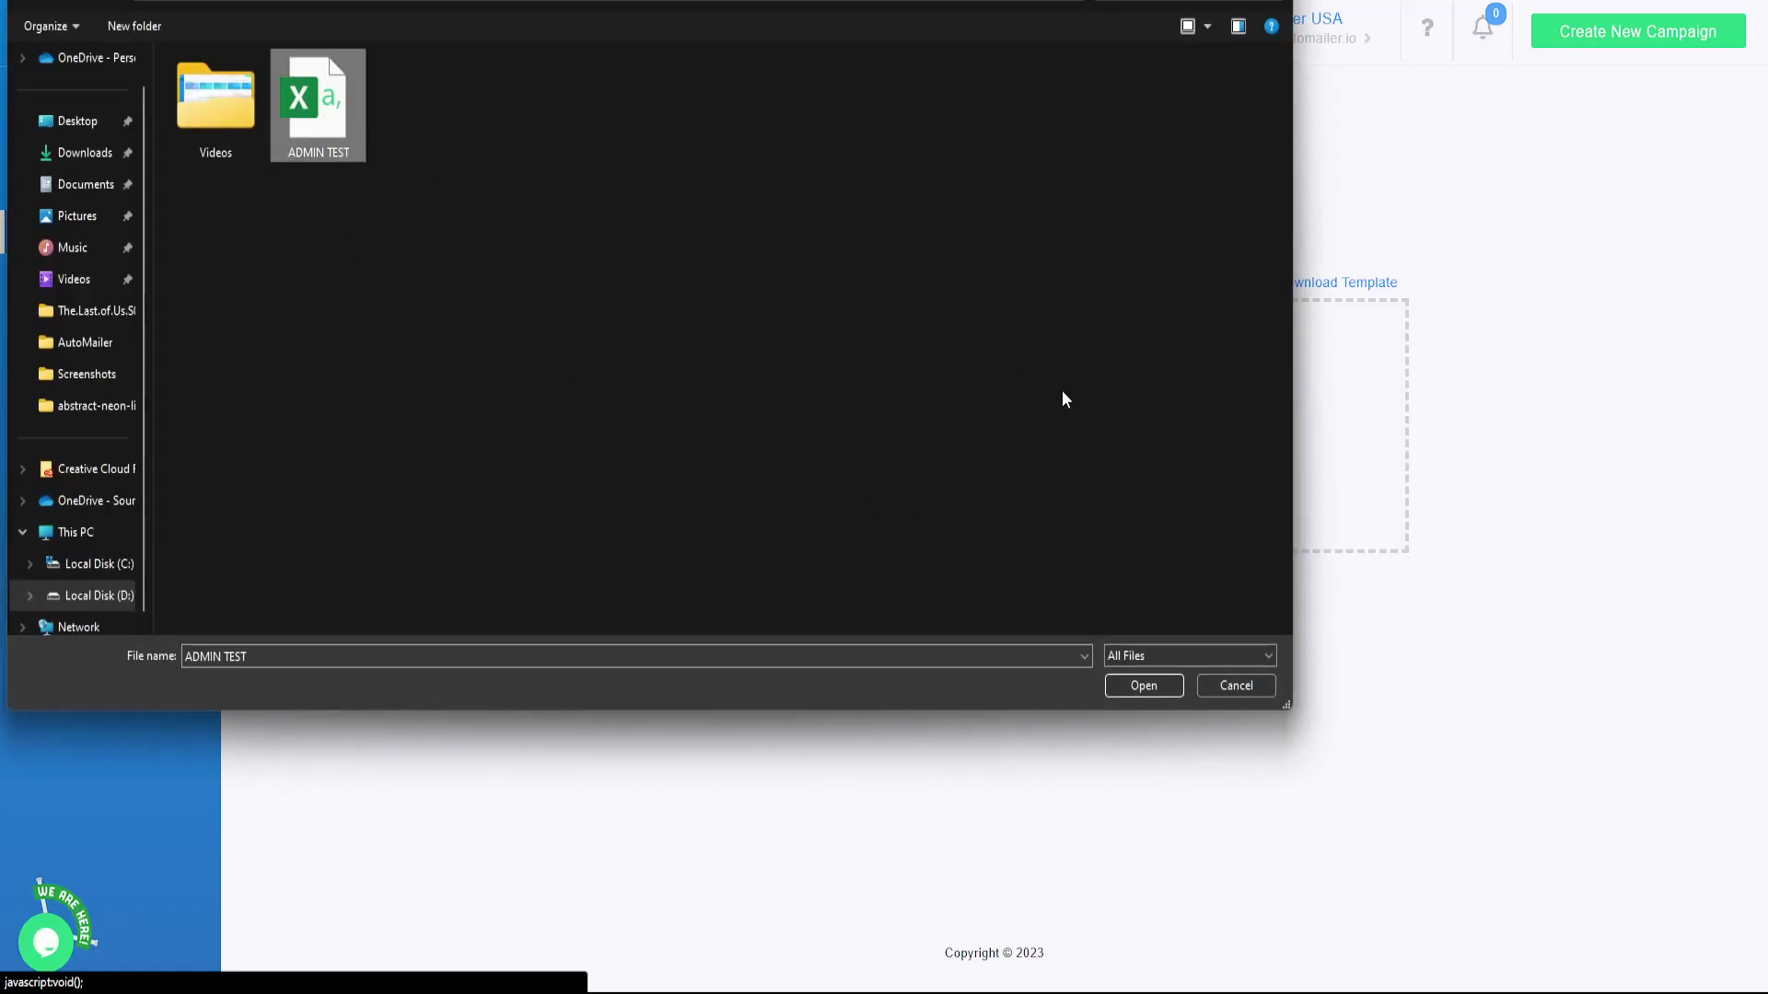
{"action": "left_click", "coordinate": [1131, 687]}
{"action": "left_click", "coordinate": [840, 238]}
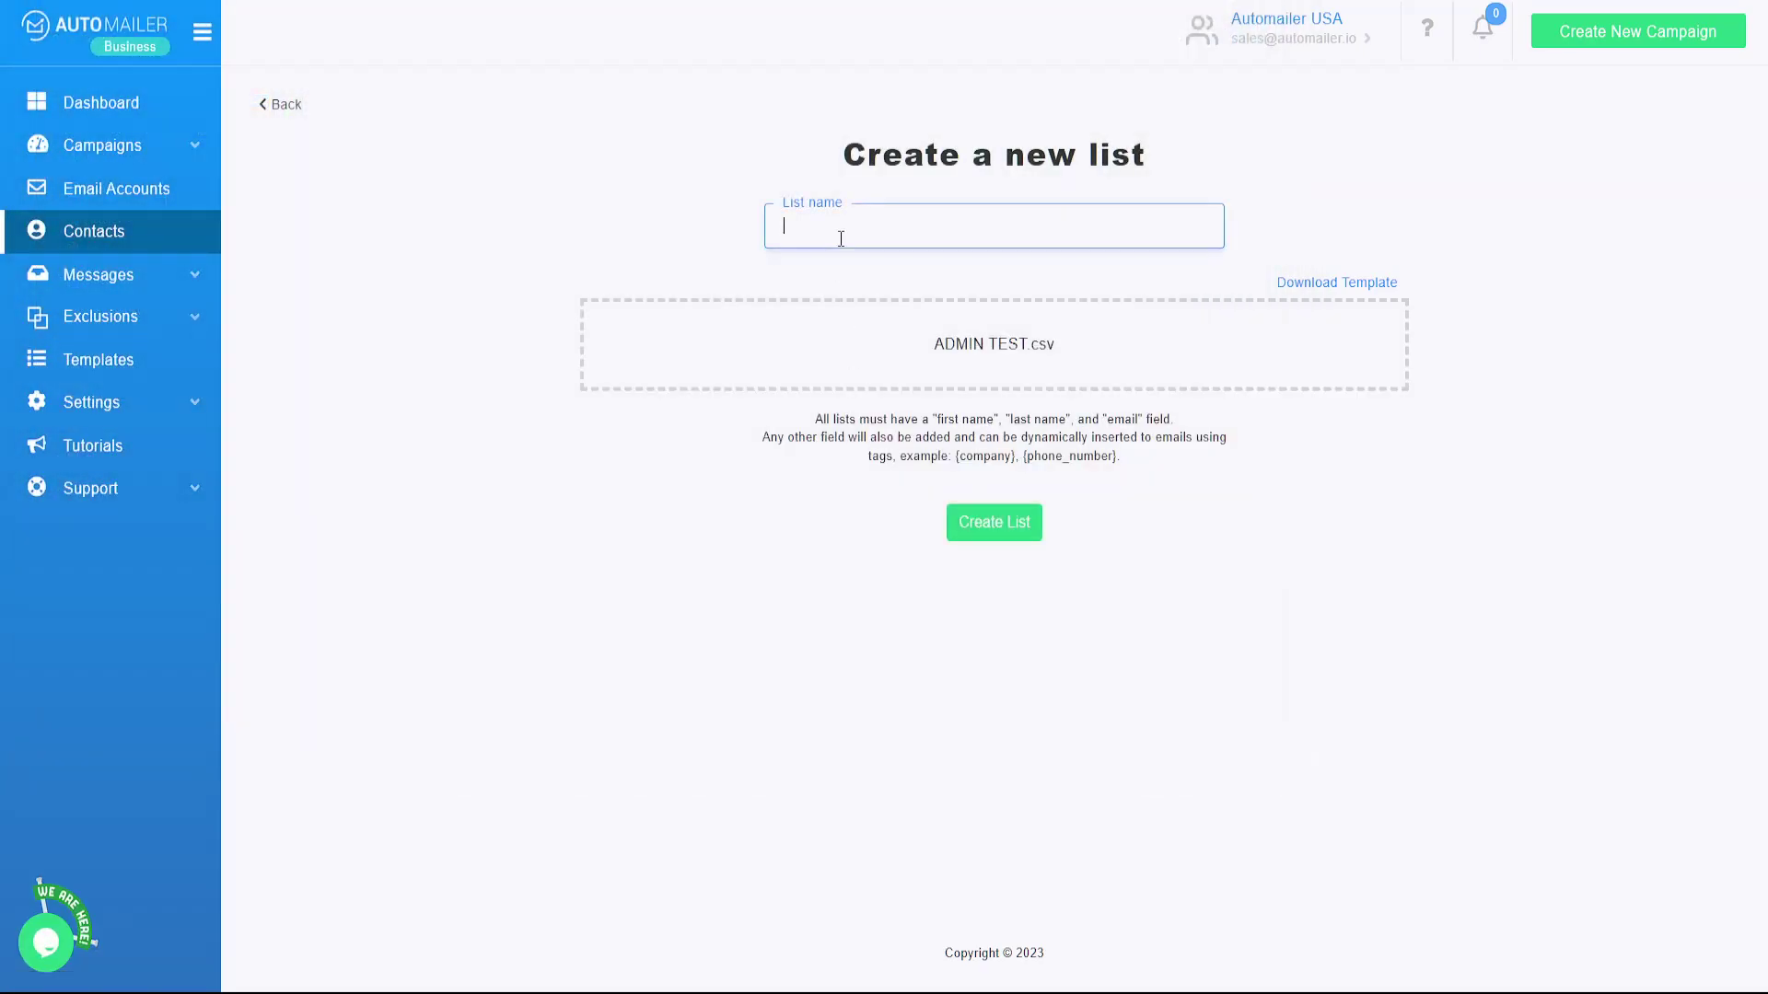
{"action": "type", "text": "Demo list"}
{"action": "left_click", "coordinate": [1020, 525]}
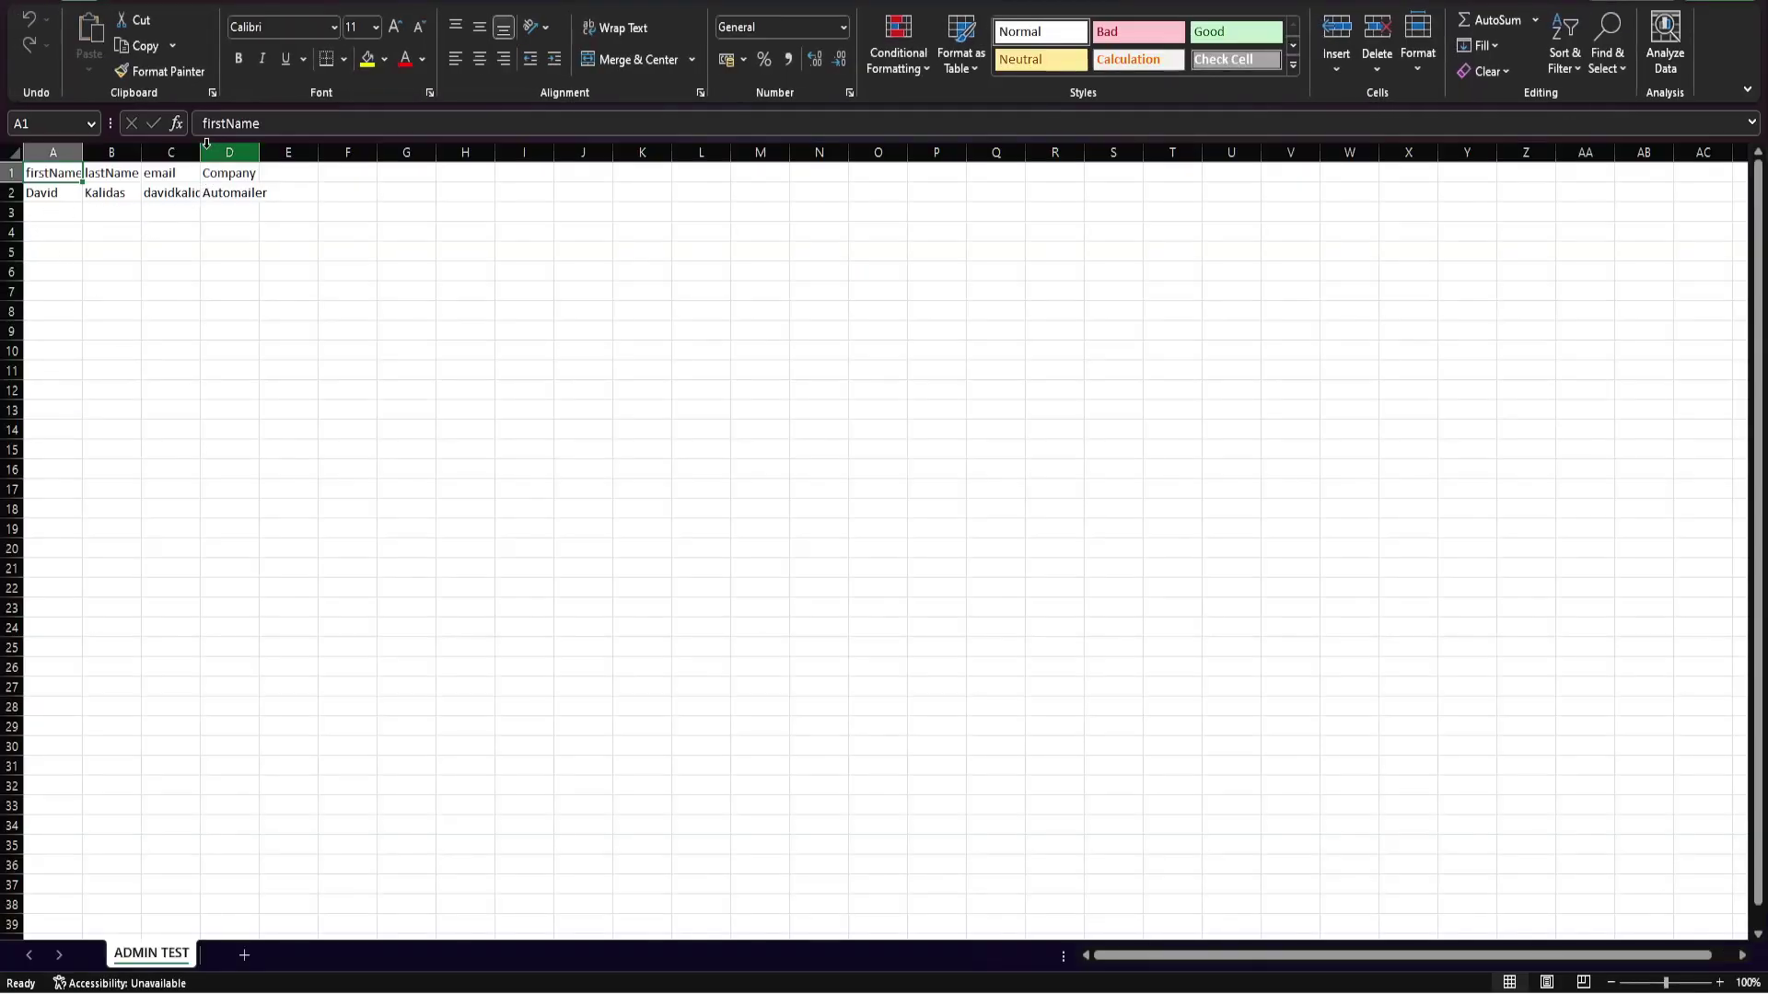
- In the ADMIN TEST spreadsheet in Excel, widen the email column and inspect the contact's email cell
{"action": "double_click", "coordinate": [201, 147]}
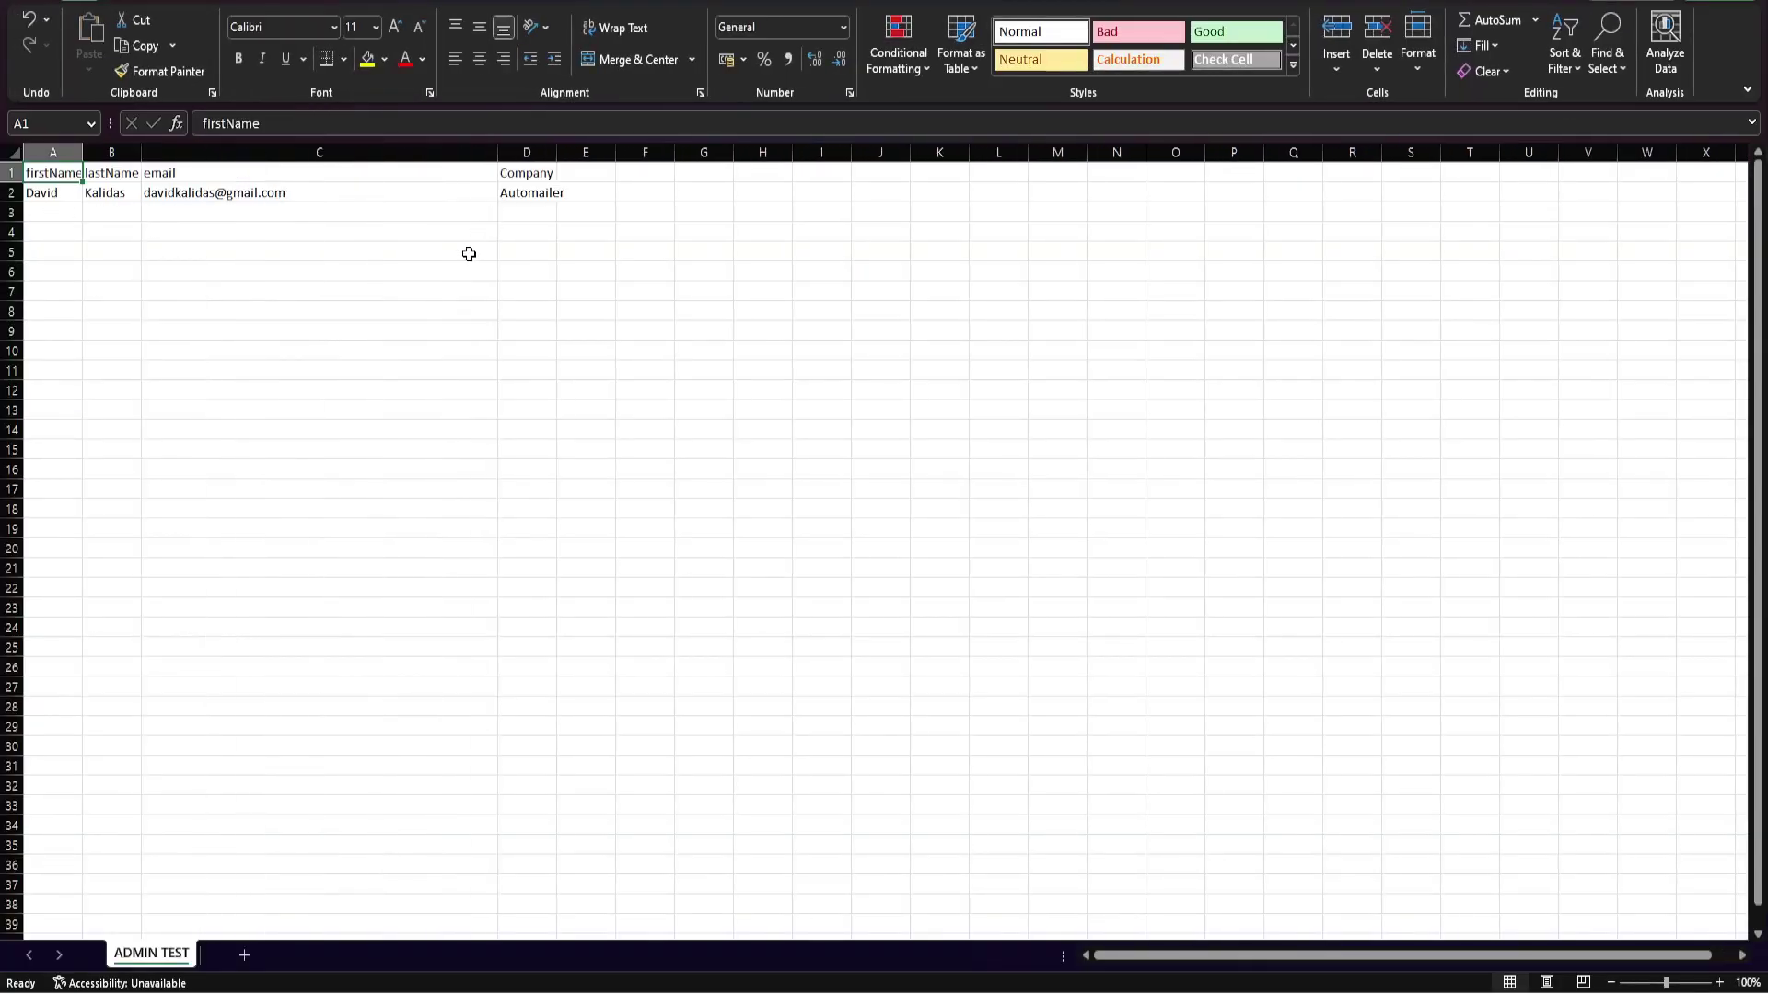
{"action": "left_click", "coordinate": [473, 248]}
{"action": "left_click", "coordinate": [295, 192]}
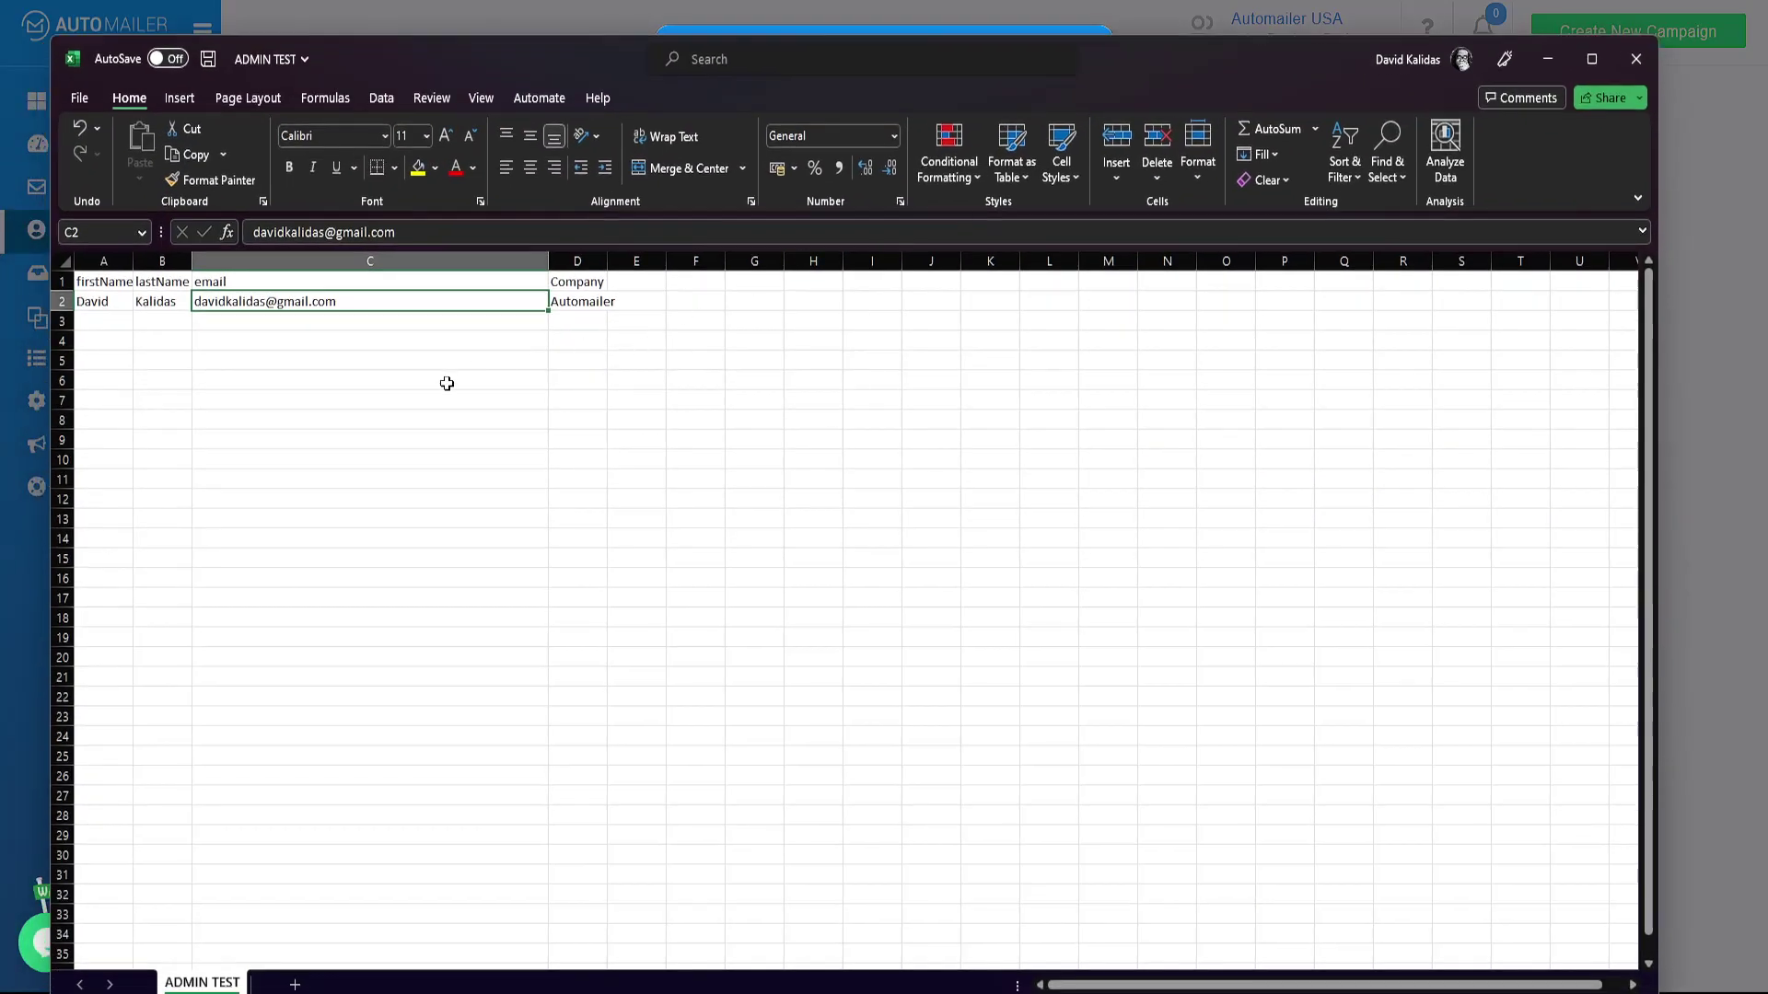
{"action": "left_click", "coordinate": [445, 383]}
{"action": "left_click", "coordinate": [371, 304]}
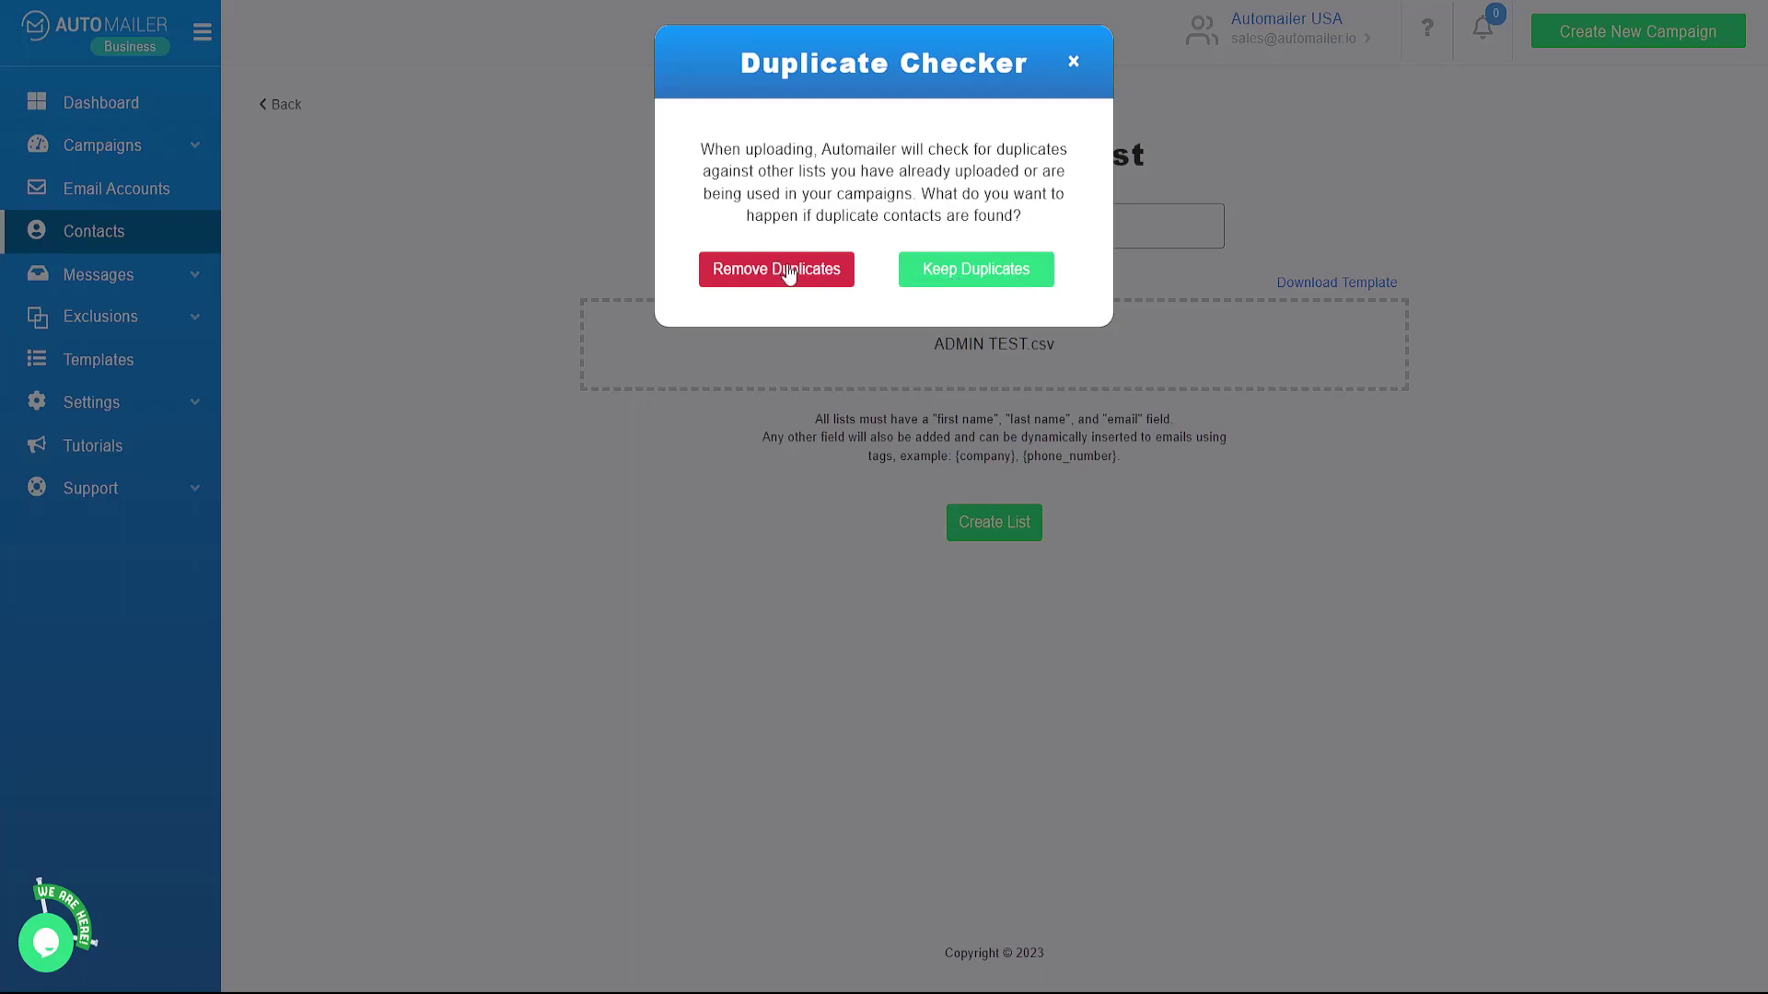
- Choose to keep duplicate contacts for the Automailer list upload
{"action": "left_click", "coordinate": [974, 269]}
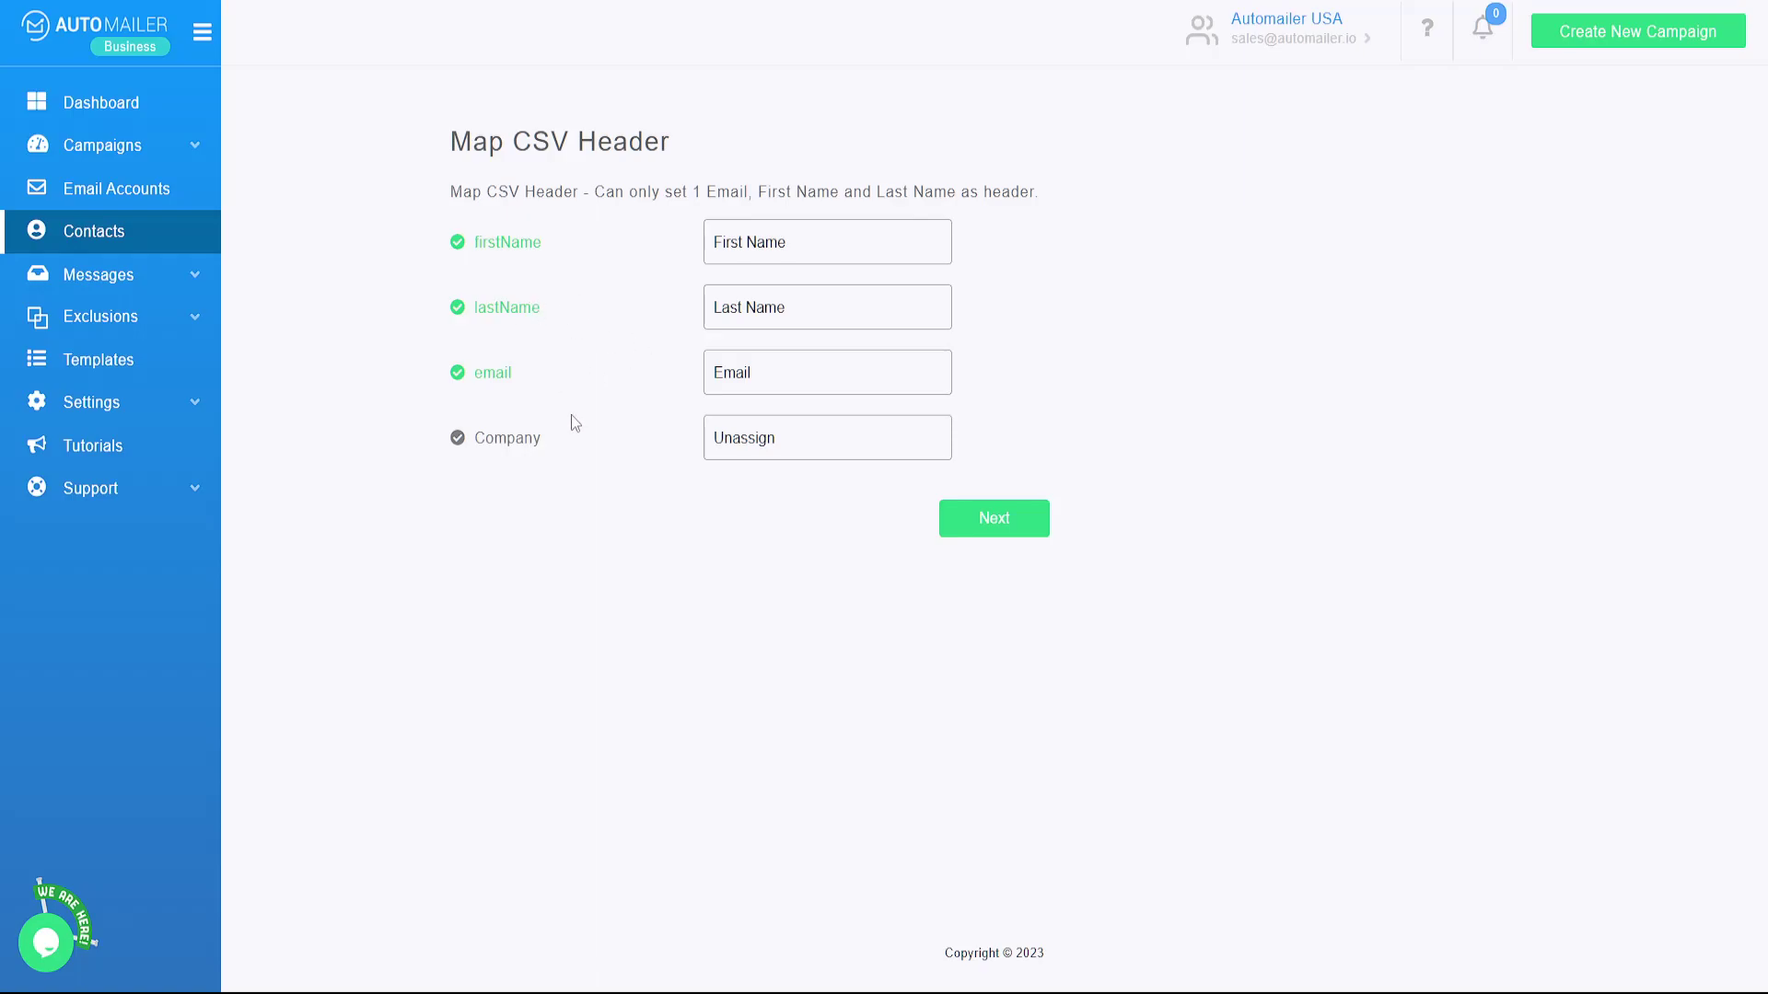
- Switch to the ADMIN TEST spreadsheet in Excel and insert a column before lastName with the header "firstname 2"
{"action": "key", "text": "alt+Tab"}
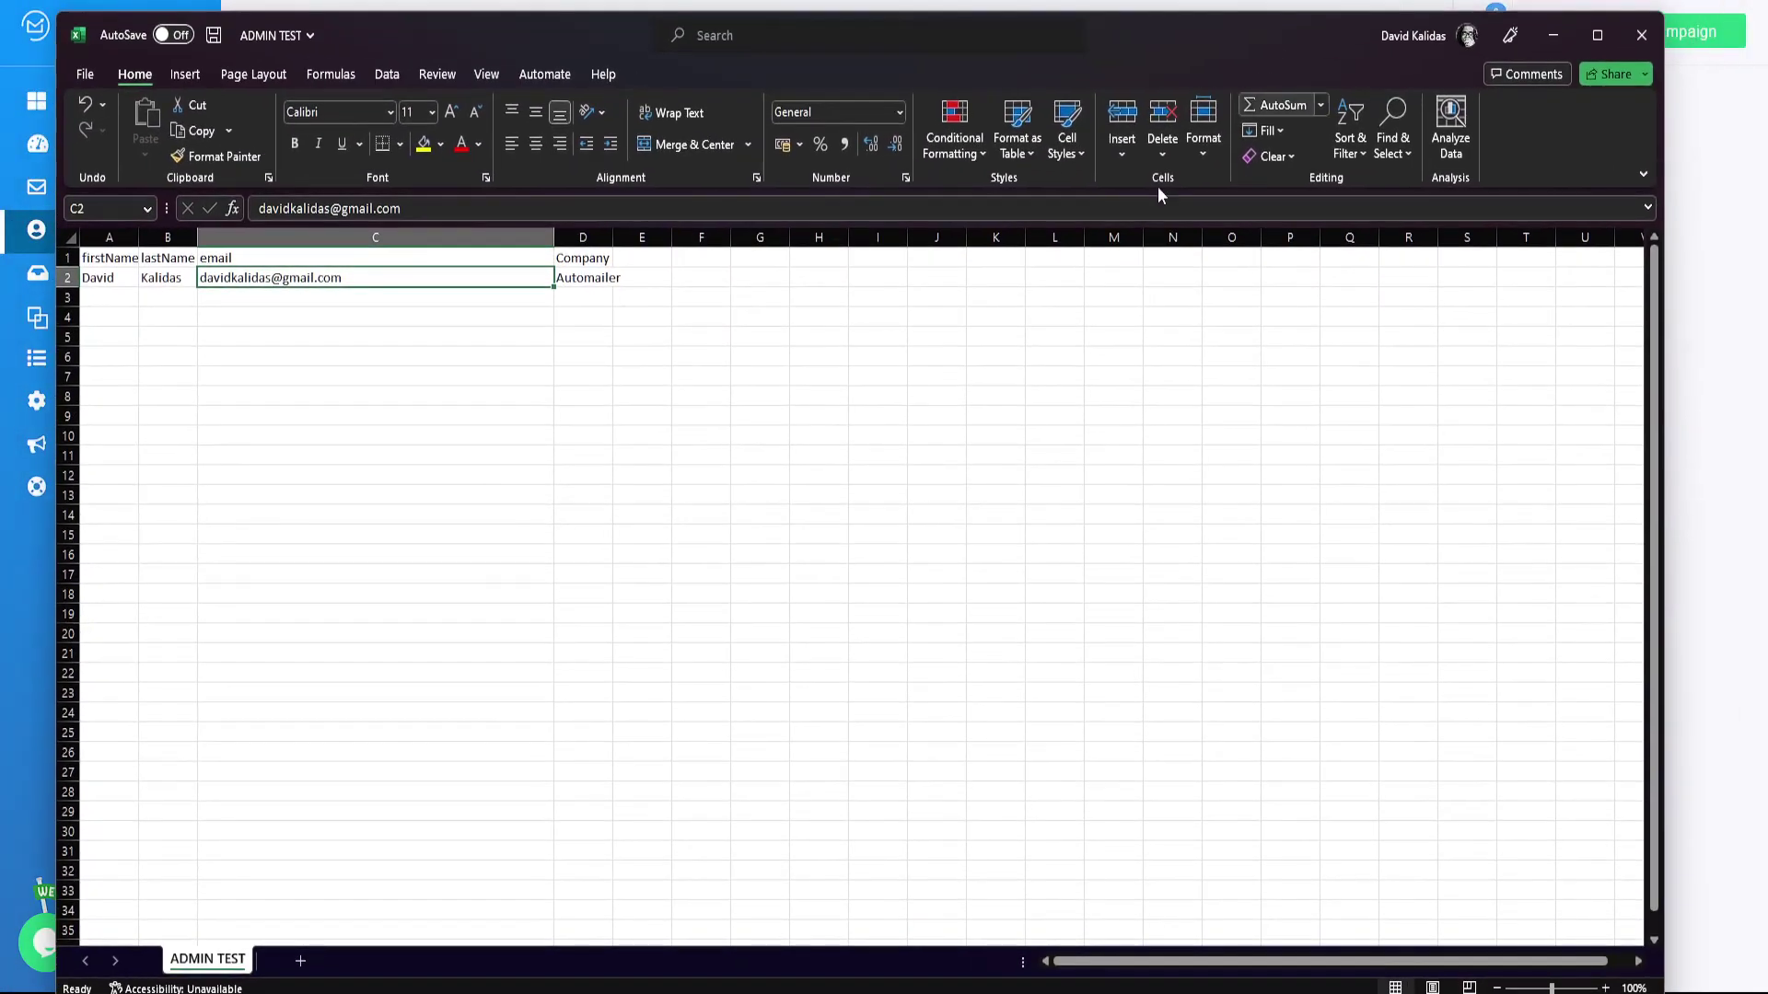
{"action": "left_click", "coordinate": [168, 238]}
{"action": "right_click", "coordinate": [161, 237]}
{"action": "left_click", "coordinate": [257, 433]}
{"action": "double_click", "coordinate": [161, 259]}
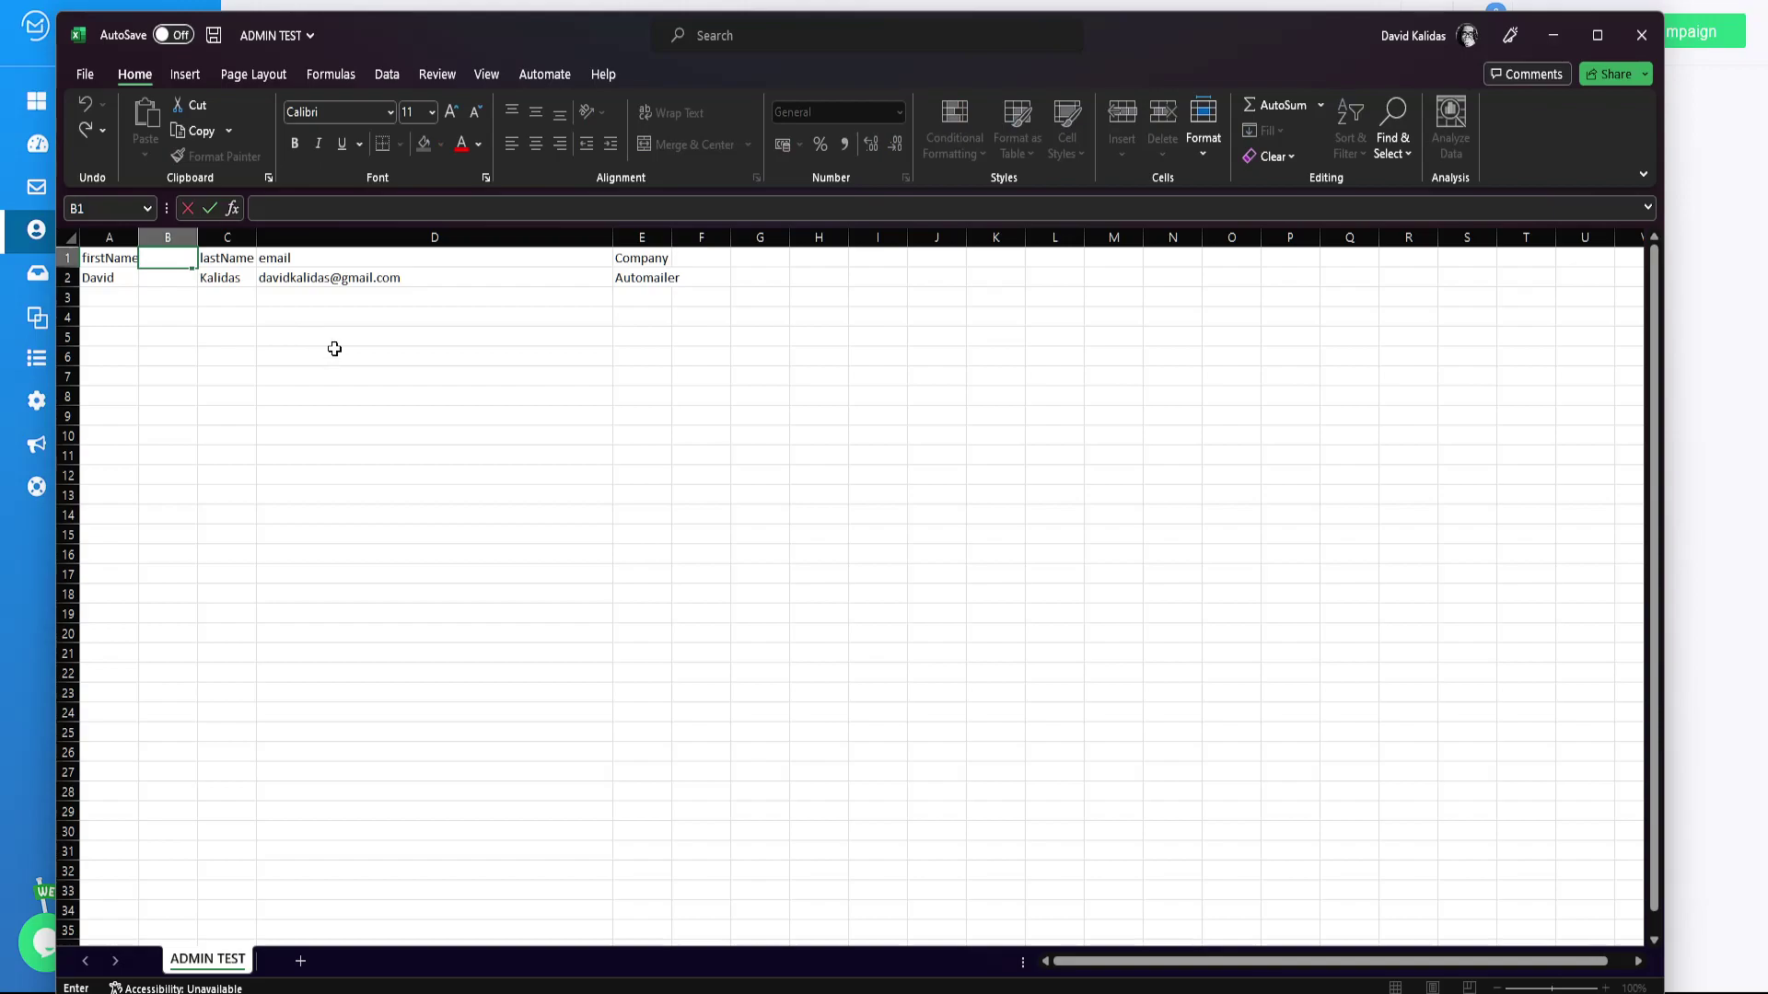
{"action": "type", "text": "firstname 2"}
{"action": "left_click", "coordinate": [334, 349]}
- Fill in the contact's second first name in cell B2 and return to the Automailer header mapping
{"action": "double_click", "coordinate": [166, 276]}
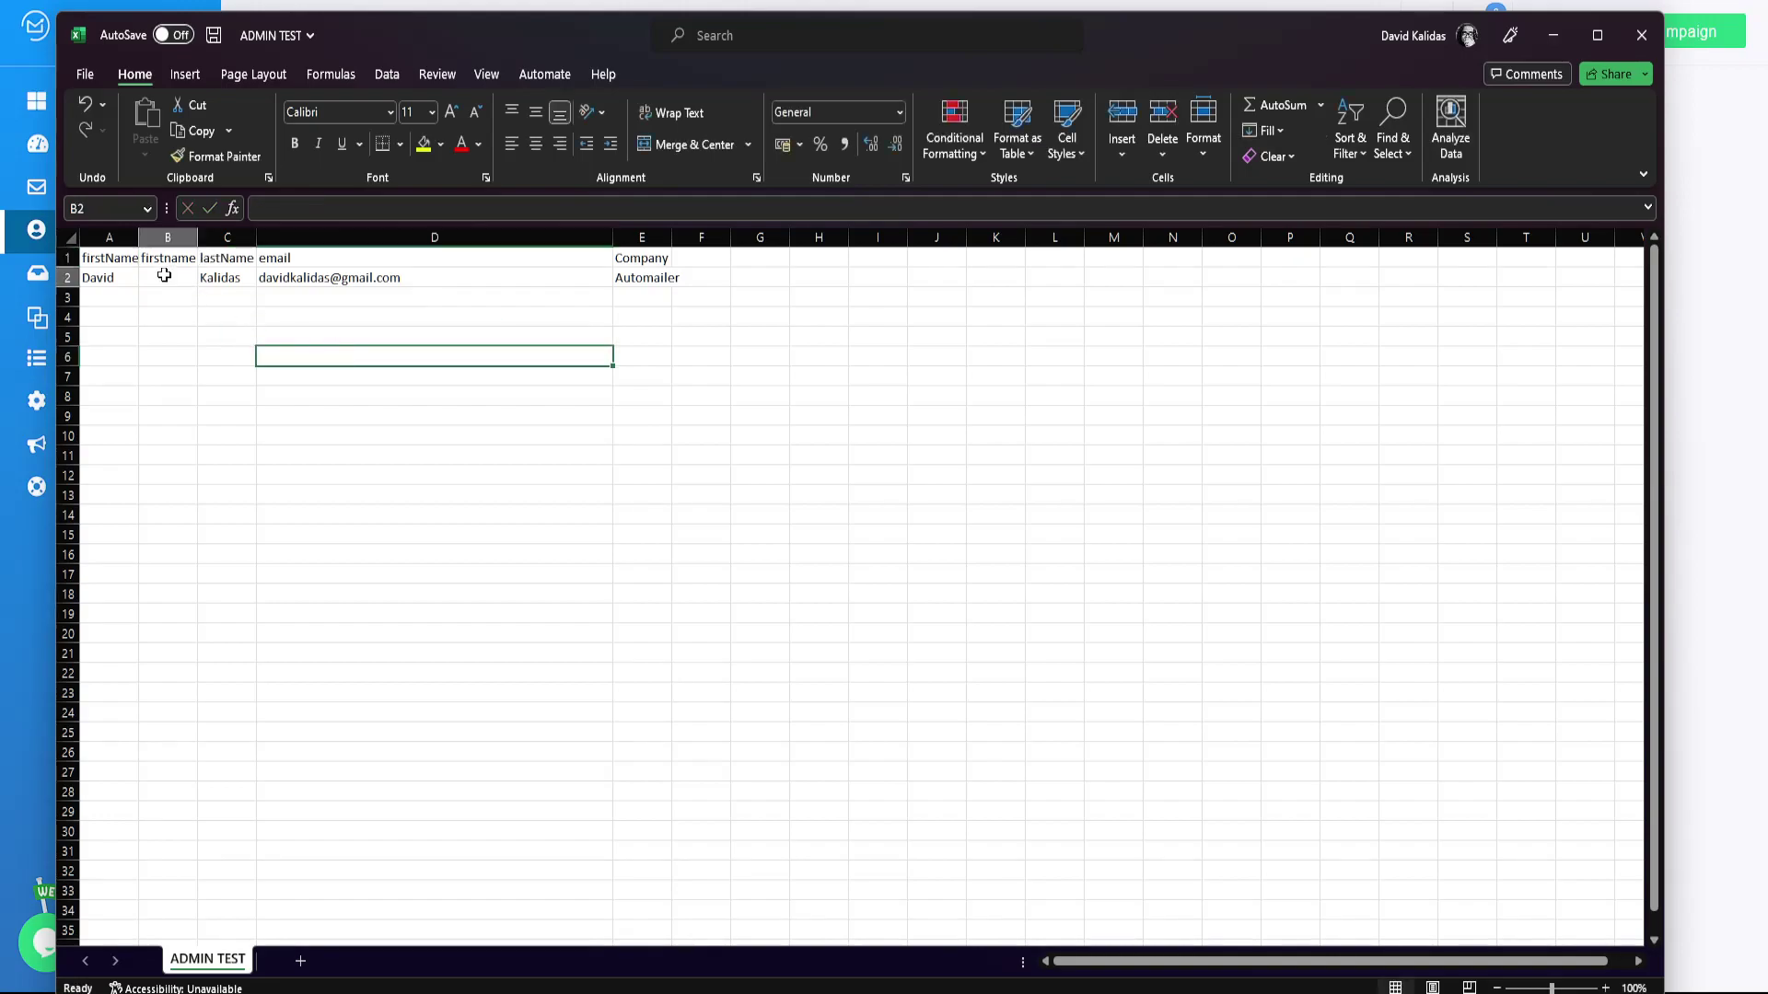
{"action": "type", "text": "james"}
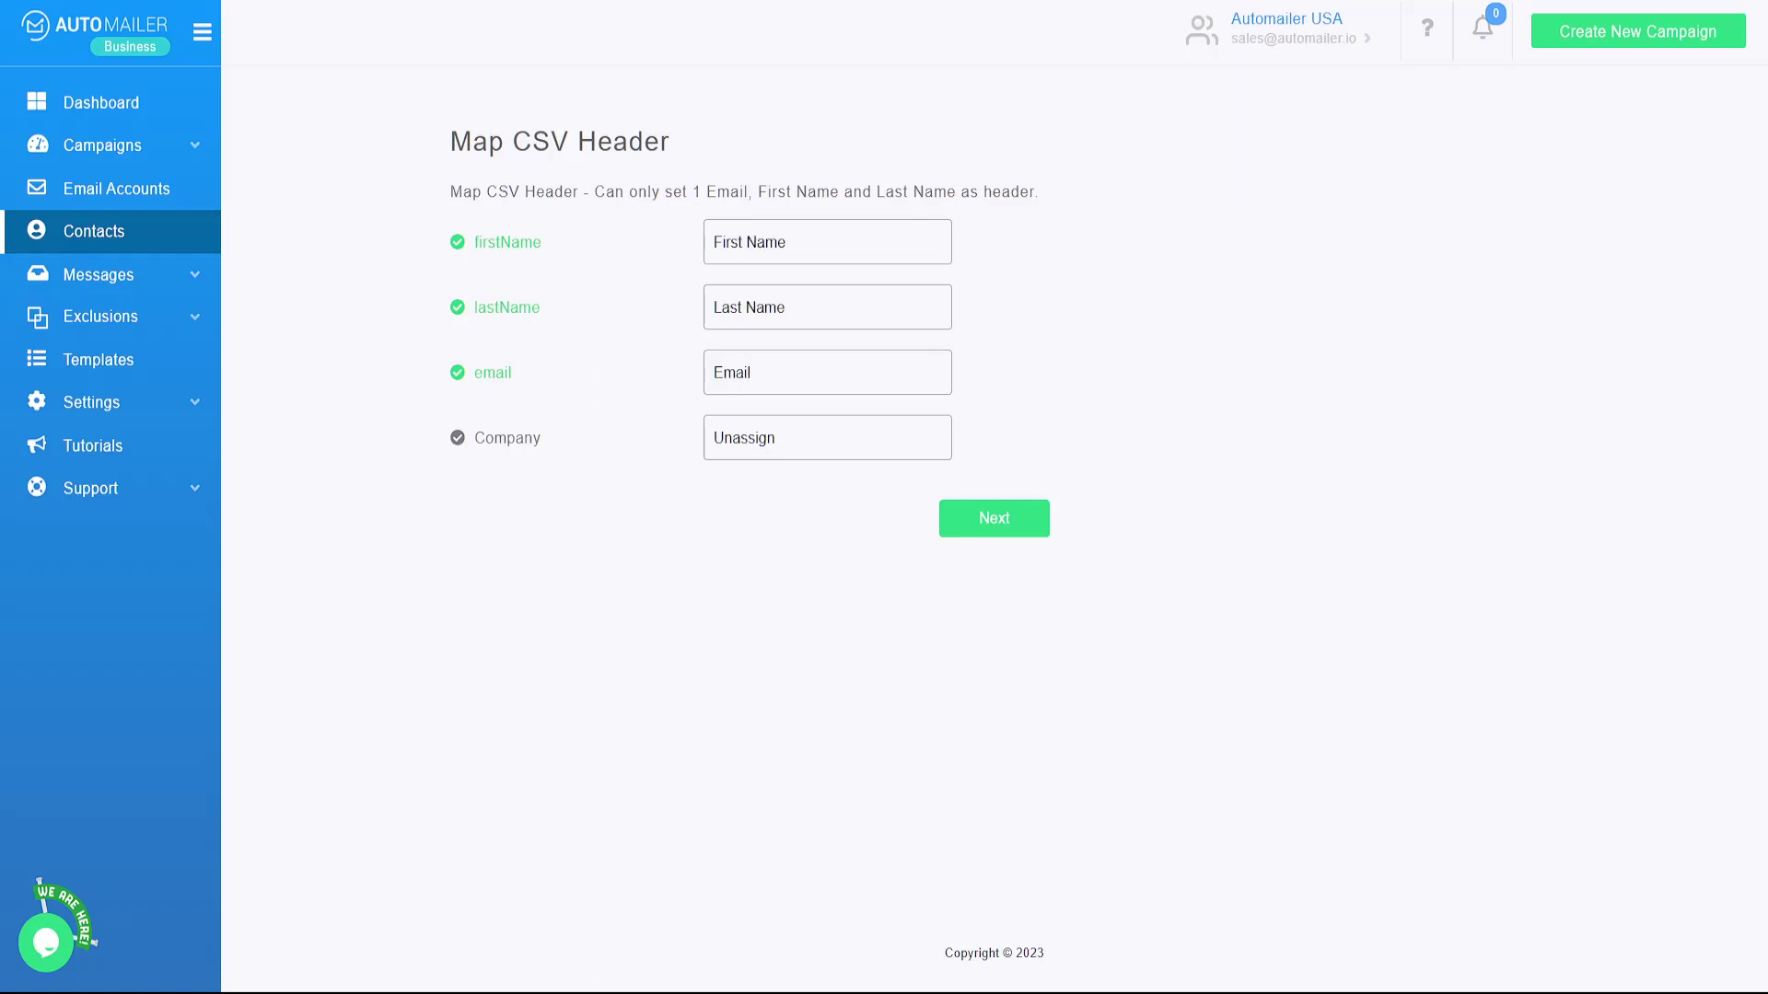
{"action": "key", "text": "alt+Tab"}
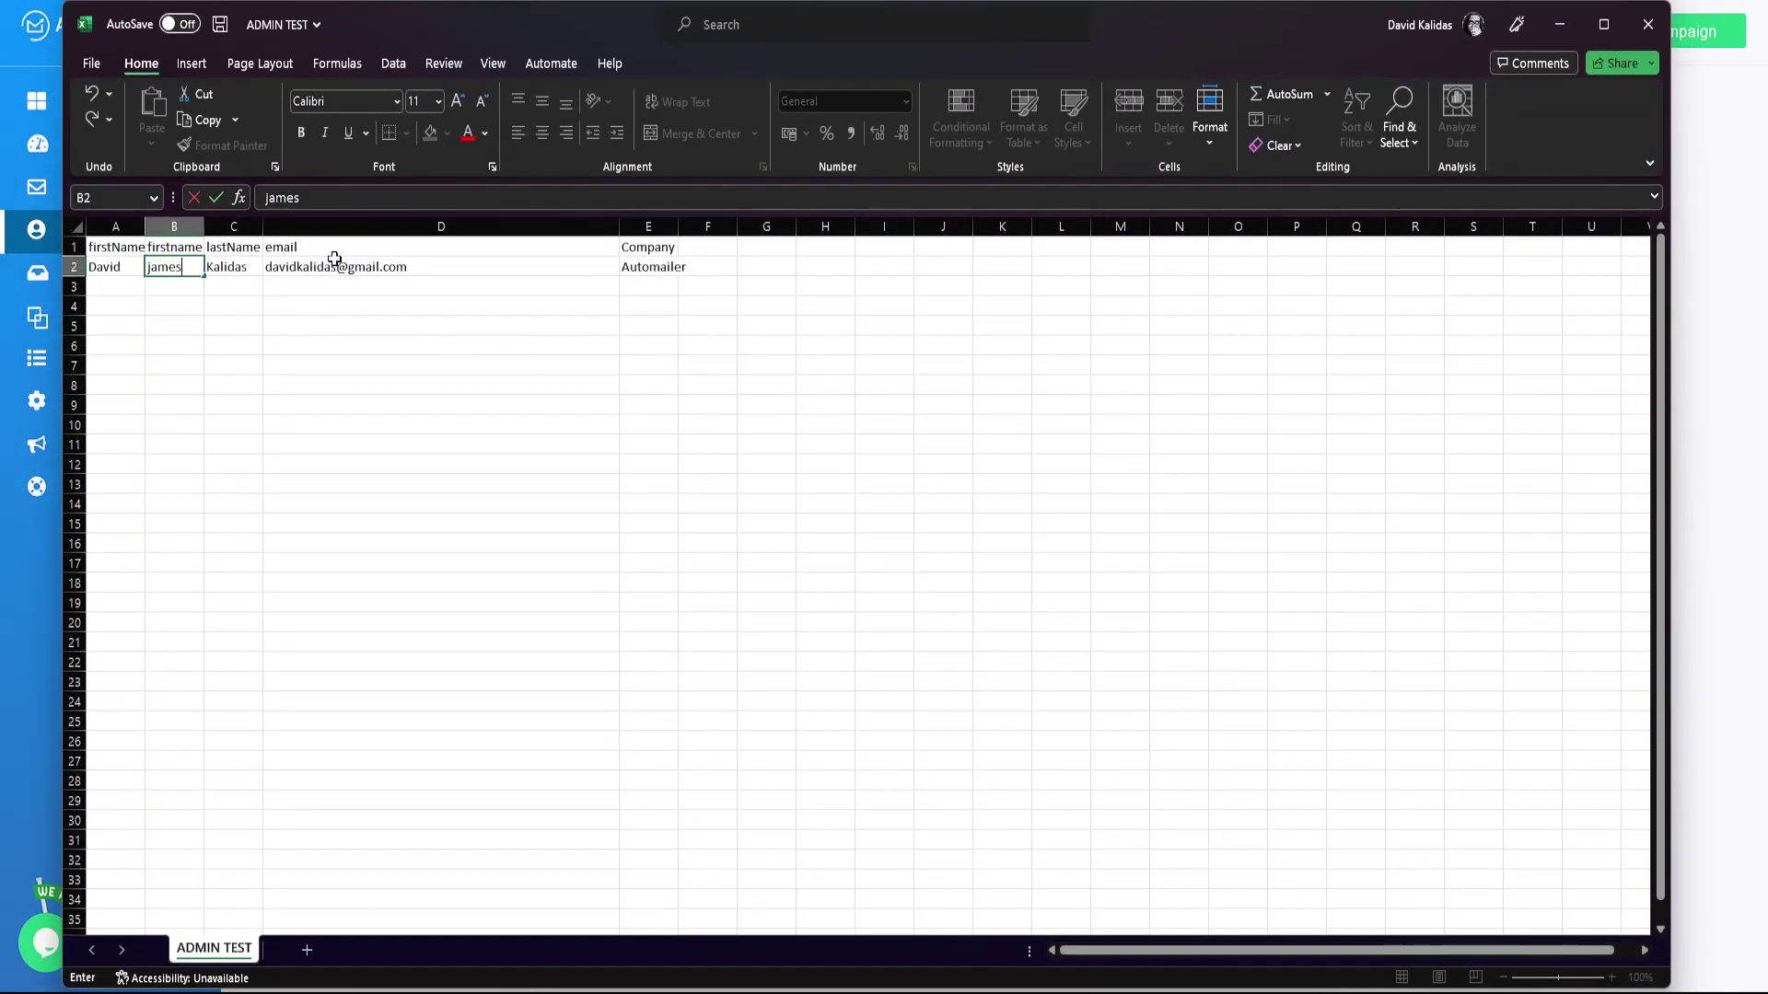
{"action": "left_click", "coordinate": [339, 245]}
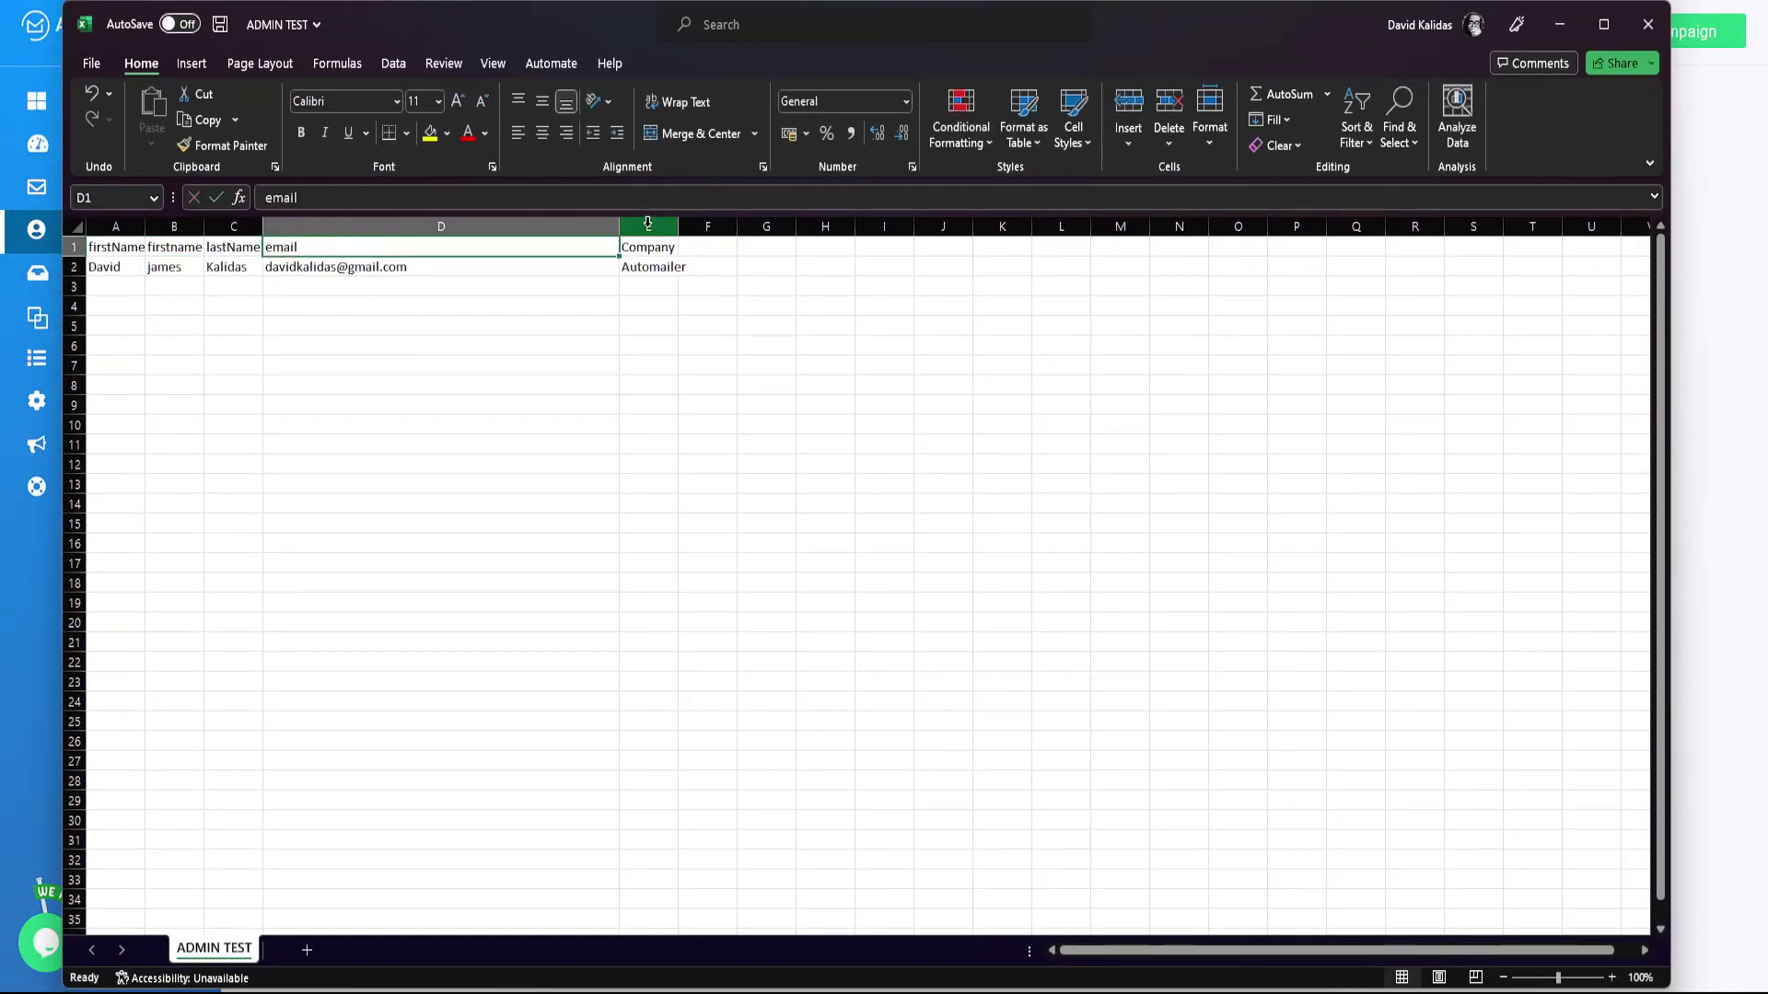
{"action": "left_click", "coordinate": [1559, 23]}
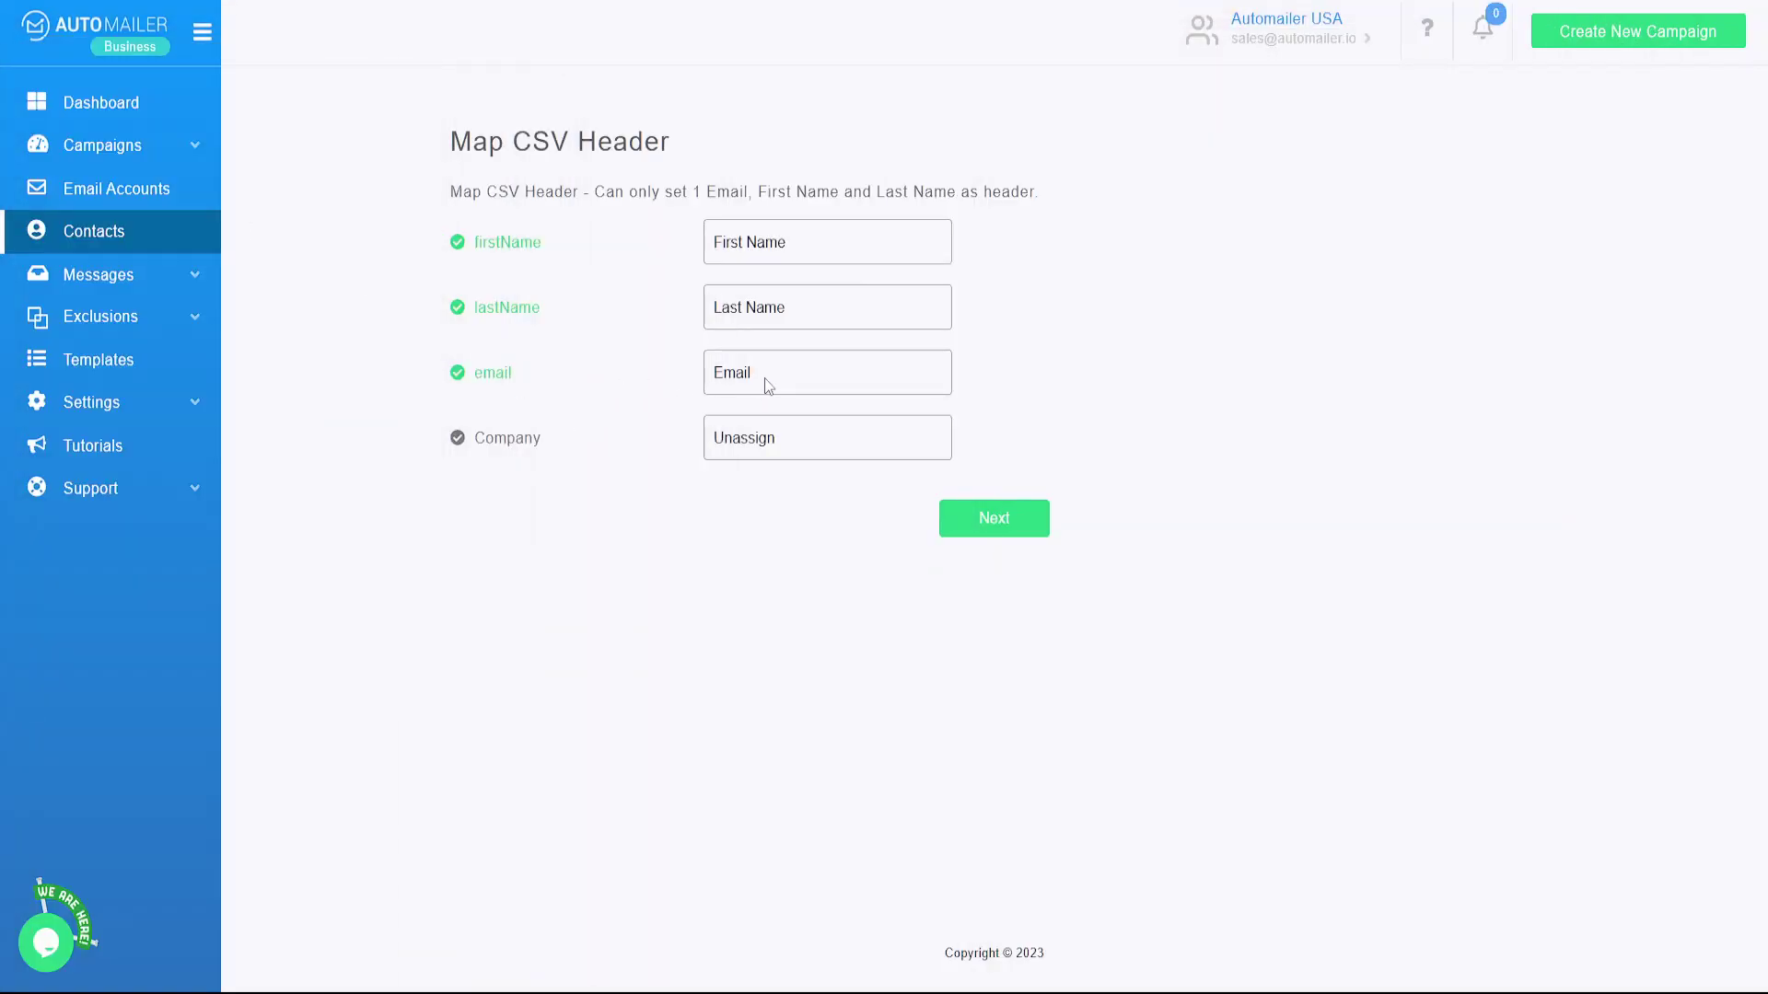
- Review the CSV header mapping and accept First Name, Last Name and Email with Company left as Unassign
{"action": "double_click", "coordinate": [479, 377]}
{"action": "left_click_drag", "start_coordinate": [491, 242], "coordinate": [516, 242]}
{"action": "left_click_drag", "start_coordinate": [495, 307], "coordinate": [524, 310]}
{"action": "left_click_drag", "start_coordinate": [477, 437], "coordinate": [594, 532]}
{"action": "left_click", "coordinate": [645, 506]}
{"action": "left_click", "coordinate": [1013, 529]}
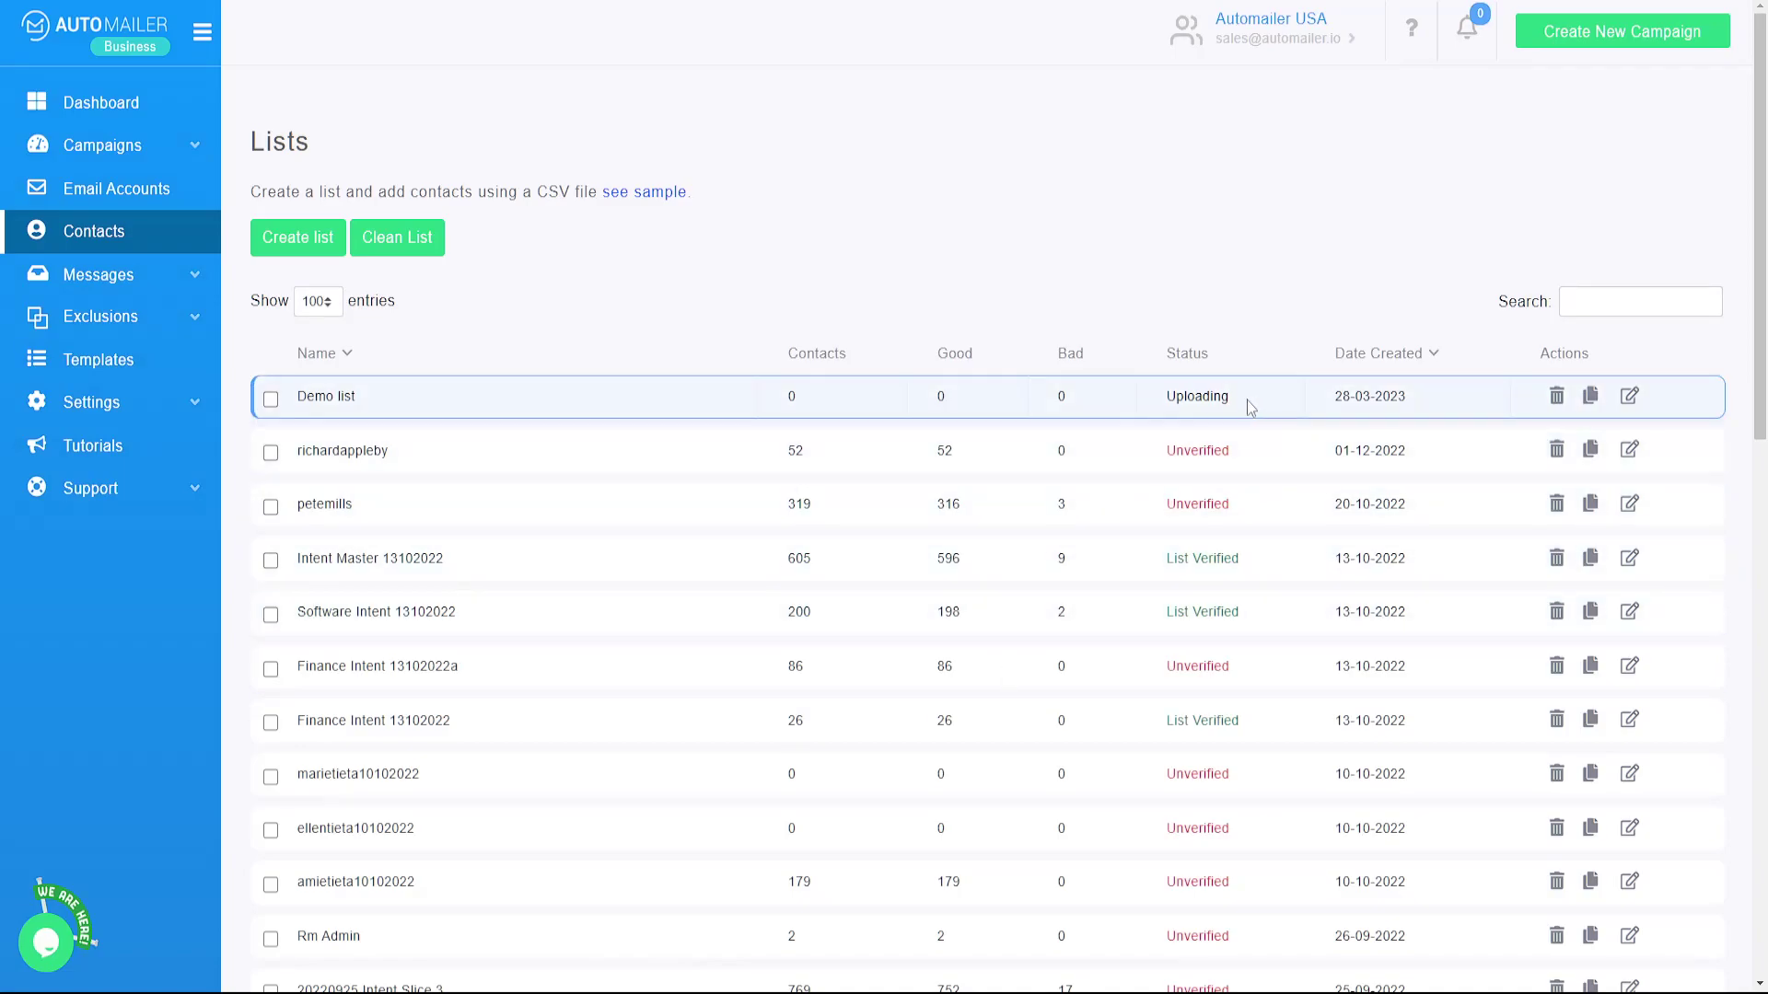
- Check the Demo list's upload status and reload the lists page to update it
{"action": "left_click_drag", "start_coordinate": [1250, 408], "coordinate": [1156, 398]}
{"action": "left_click", "coordinate": [1046, 264]}
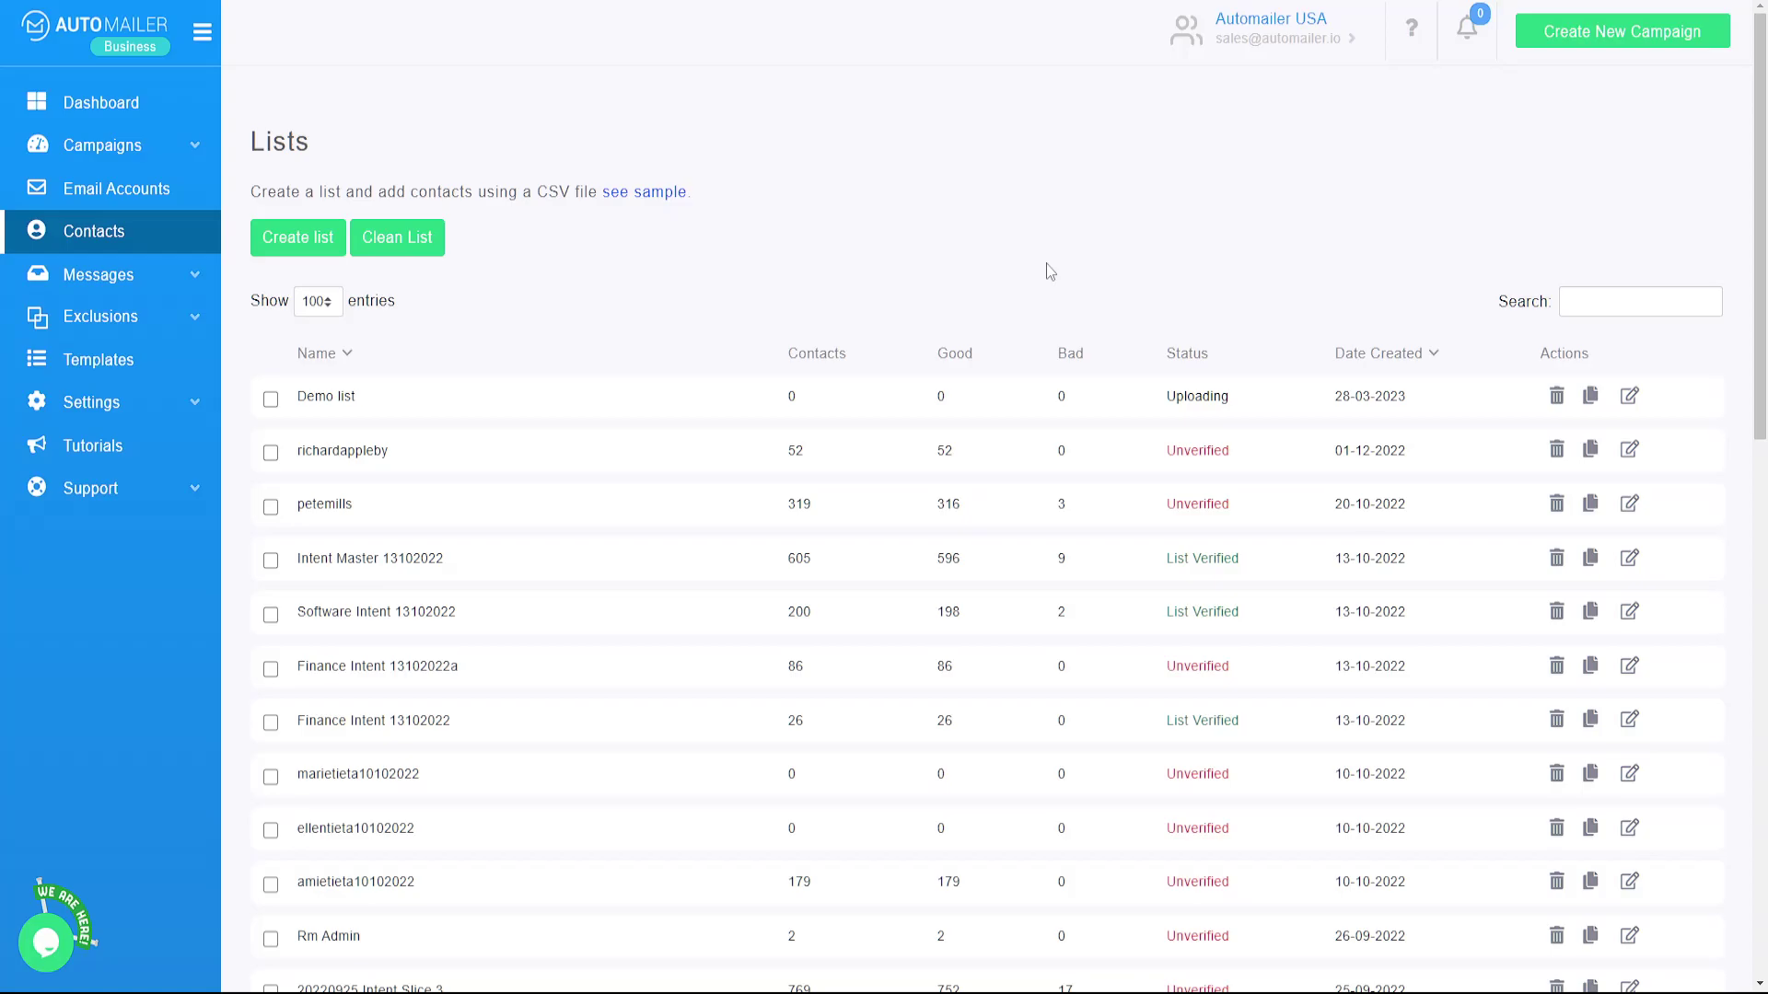
{"action": "right_click", "coordinate": [869, 256]}
{"action": "left_click", "coordinate": [969, 322]}
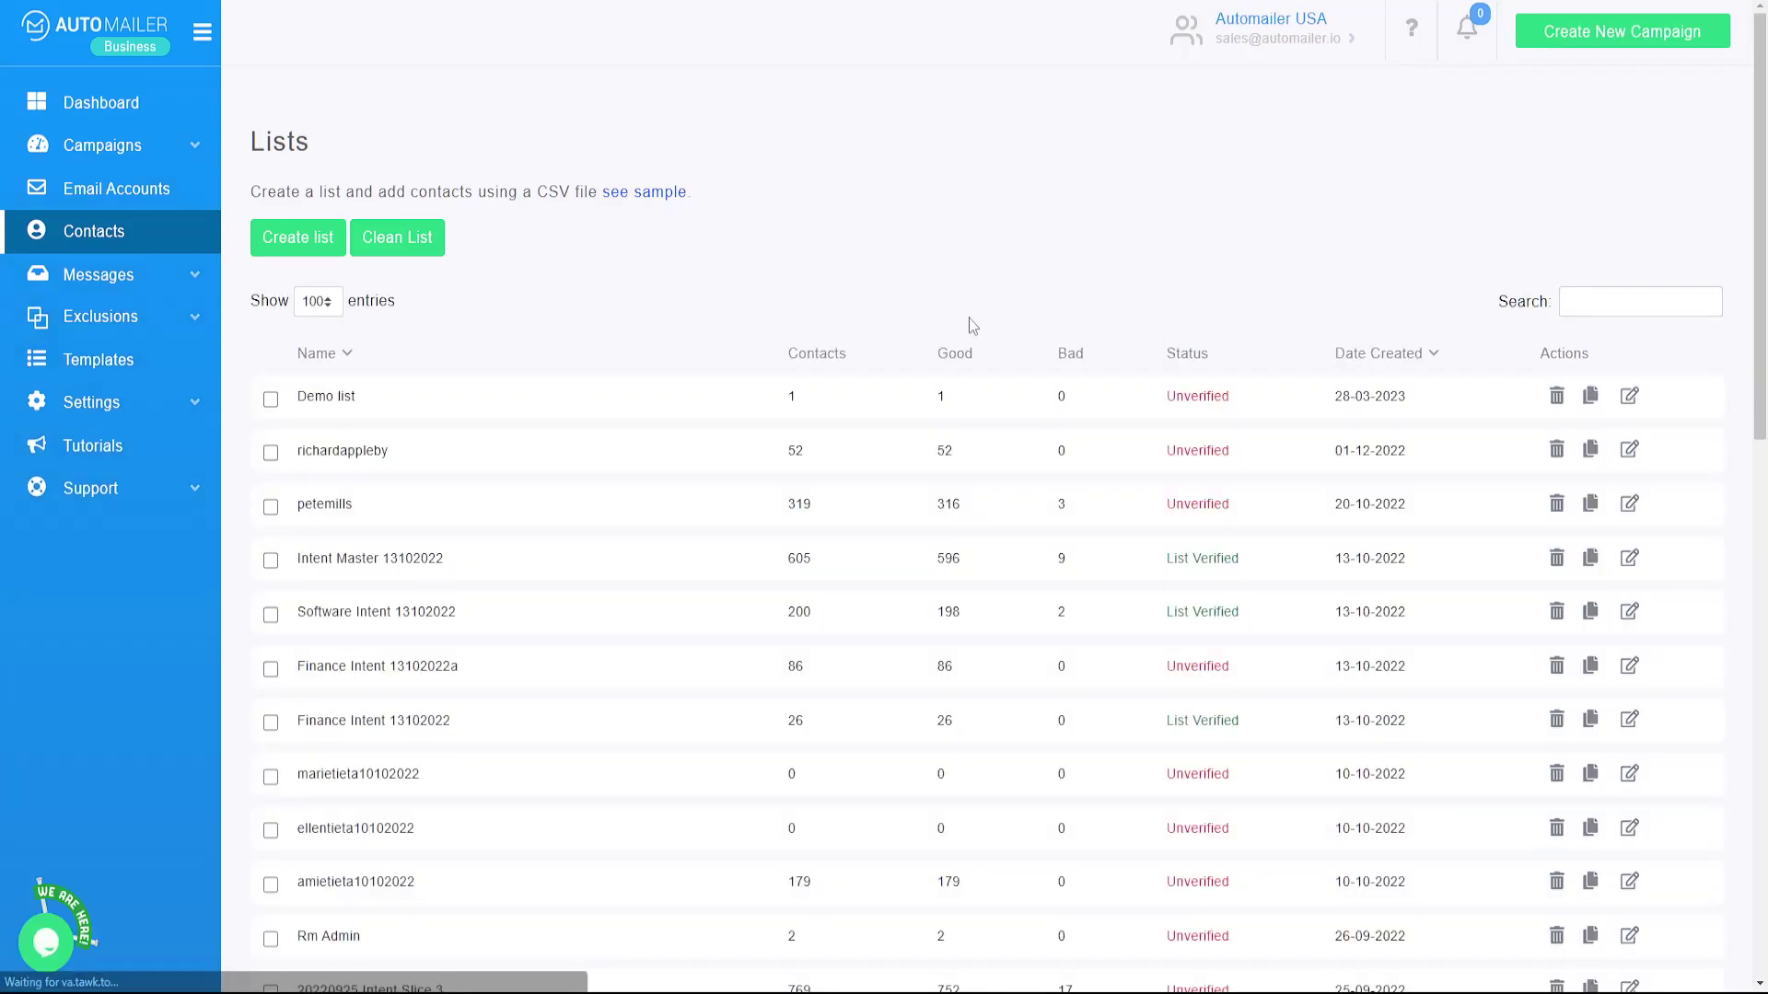
- Check the Demo list's verification status, view its contact details, and return to the lists page
{"action": "left_click_drag", "start_coordinate": [1168, 396], "coordinate": [1227, 396]}
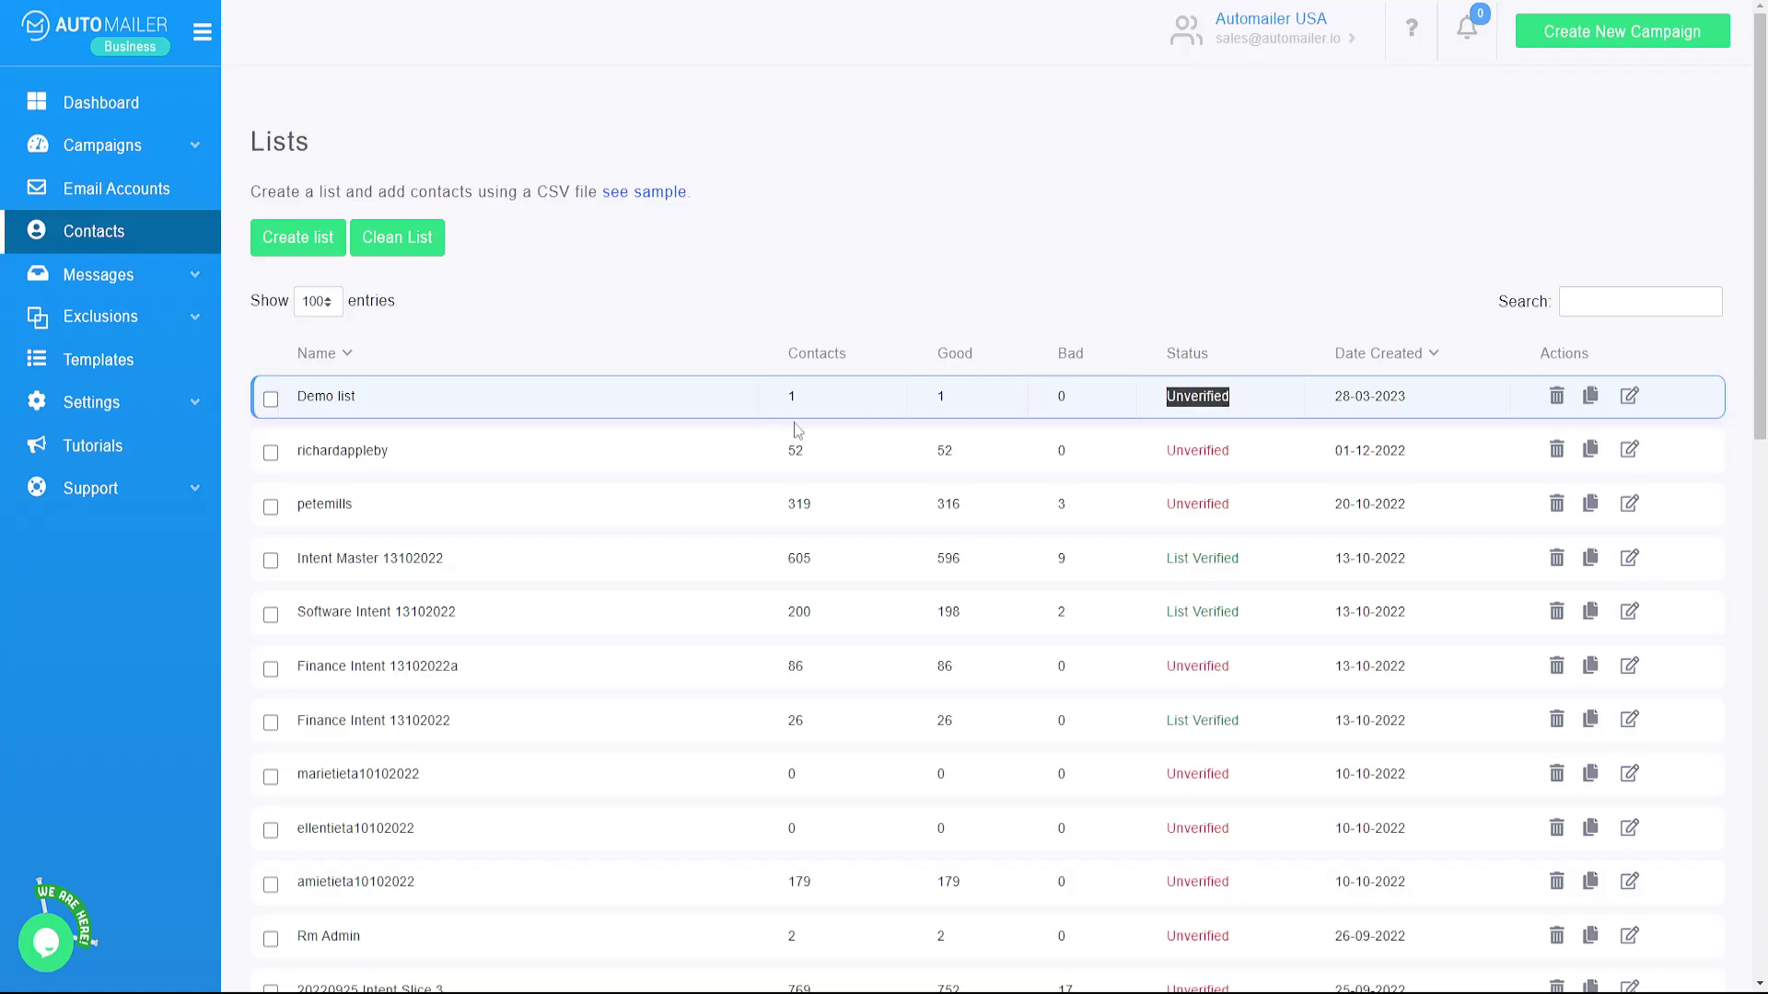
{"action": "left_click", "coordinate": [431, 402]}
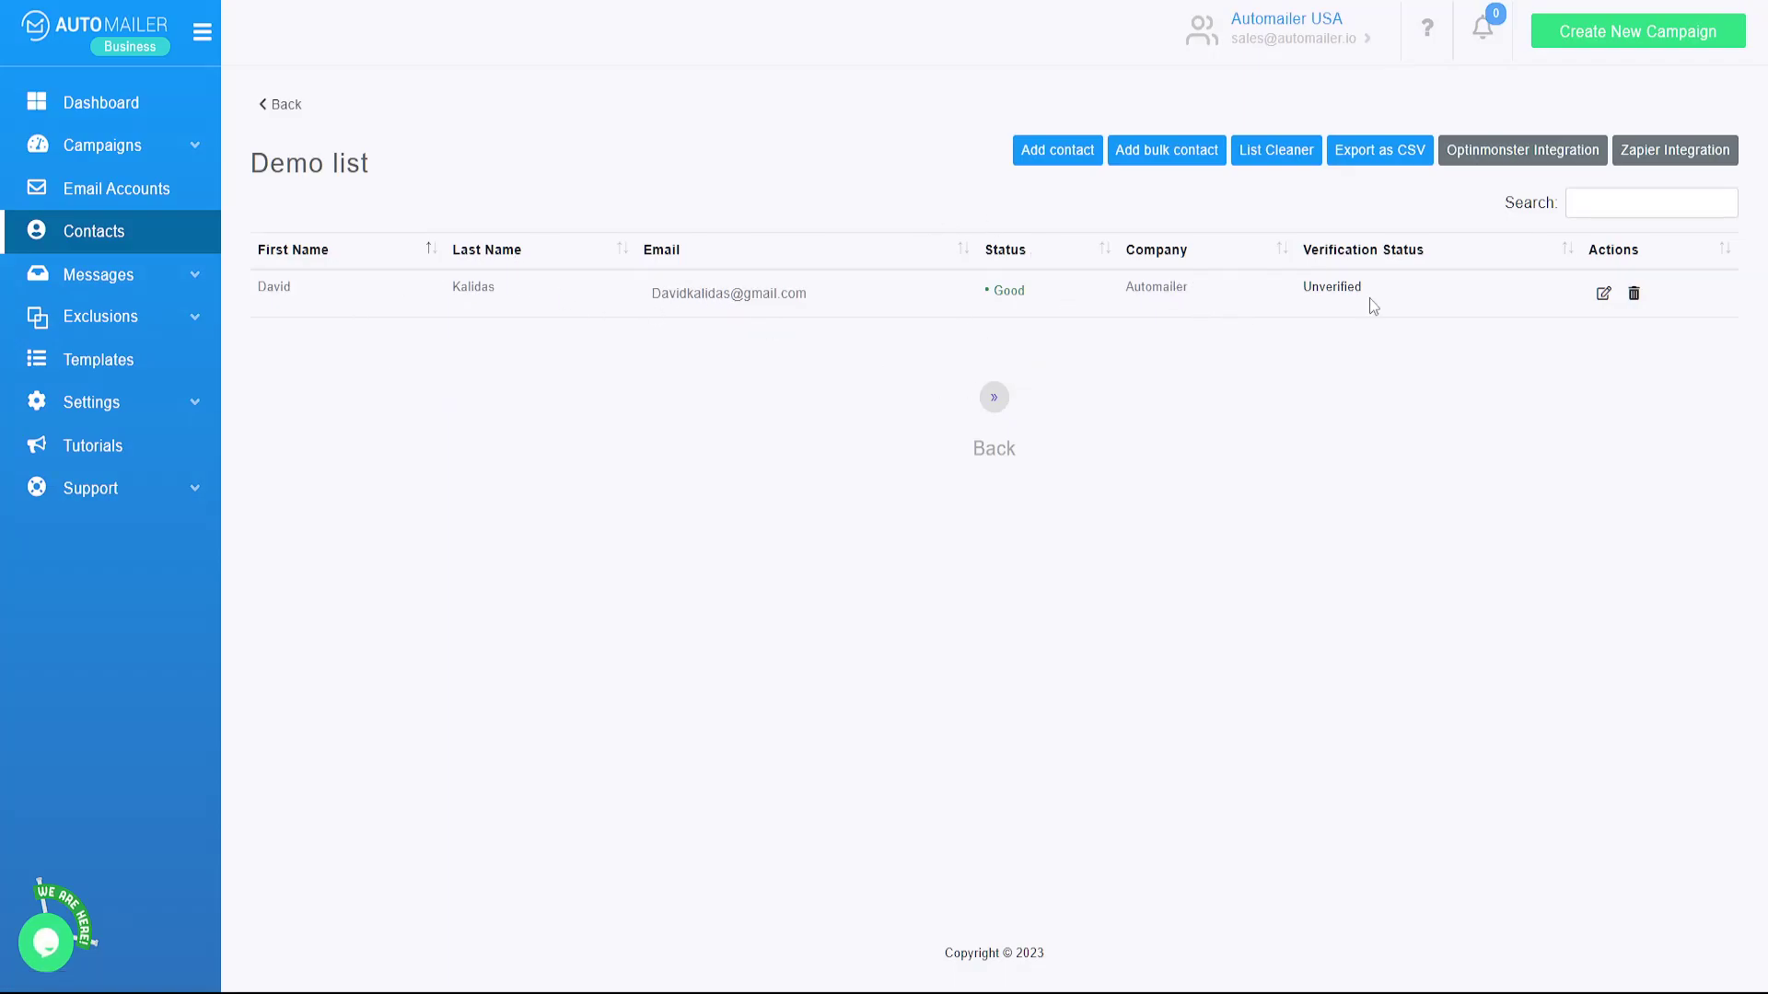
{"action": "left_click", "coordinate": [267, 108]}
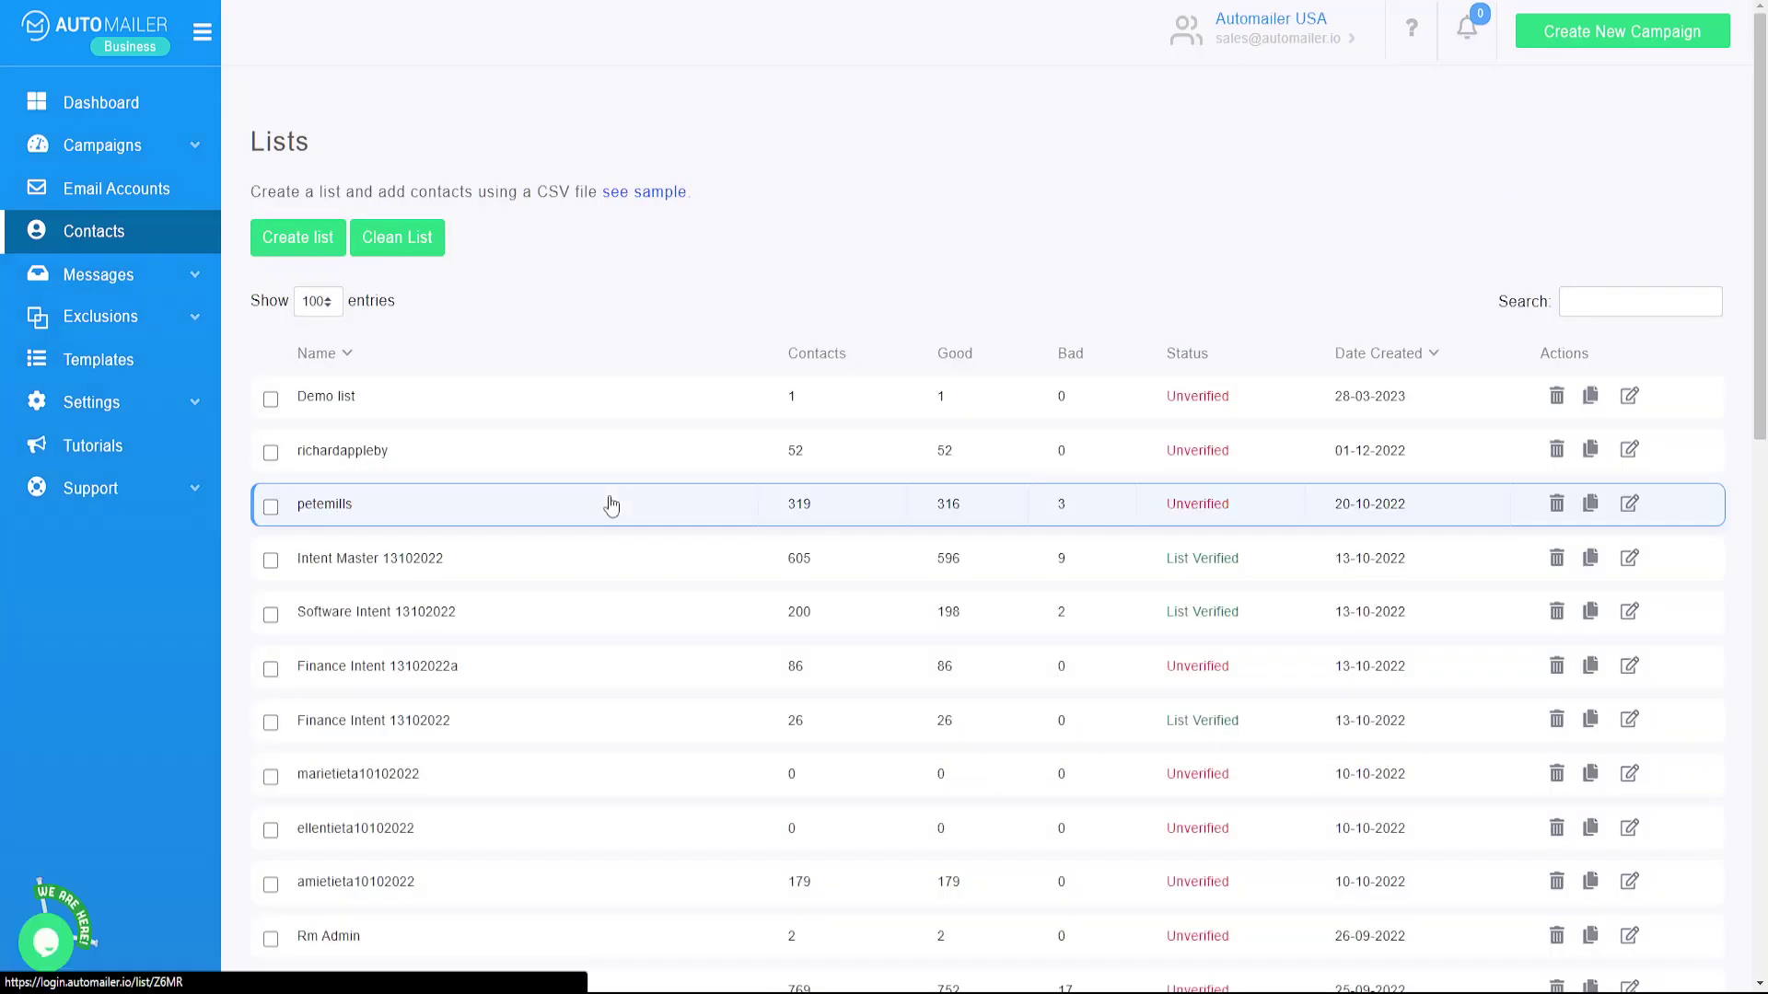
- Send the Demo list for cleaning and check its processing status
{"action": "left_click", "coordinate": [271, 402]}
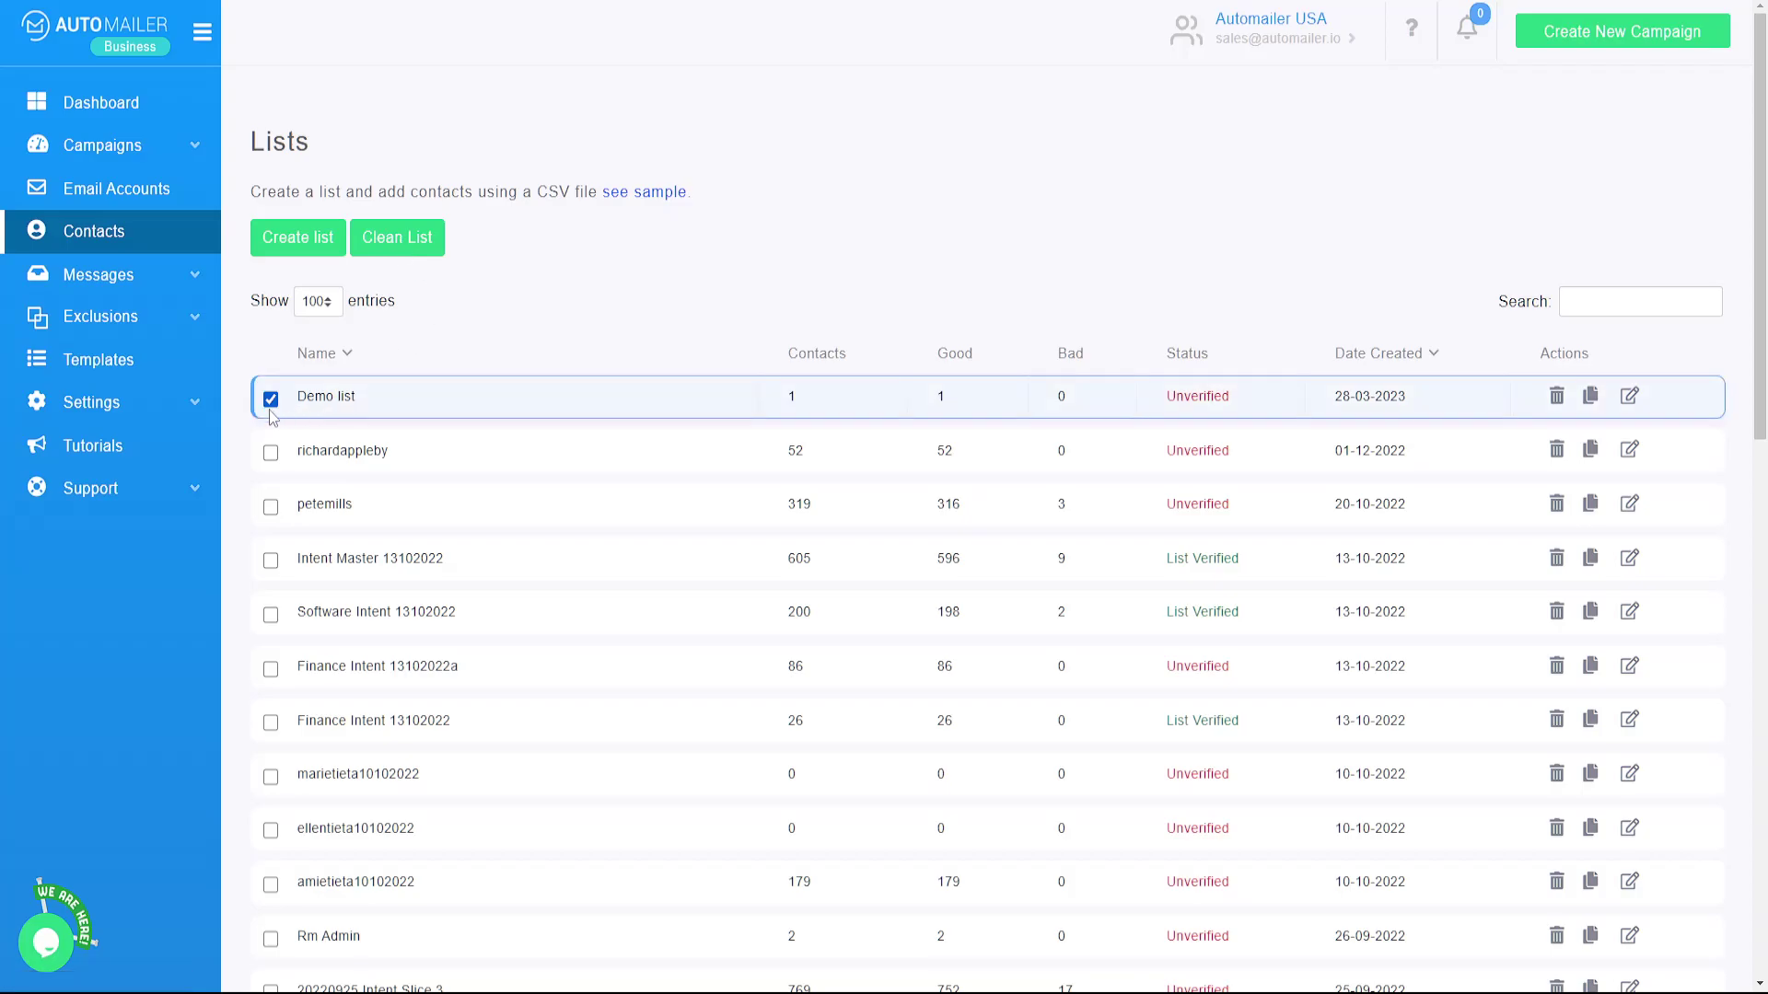
{"action": "left_click", "coordinate": [391, 249]}
{"action": "left_click", "coordinate": [1038, 204]}
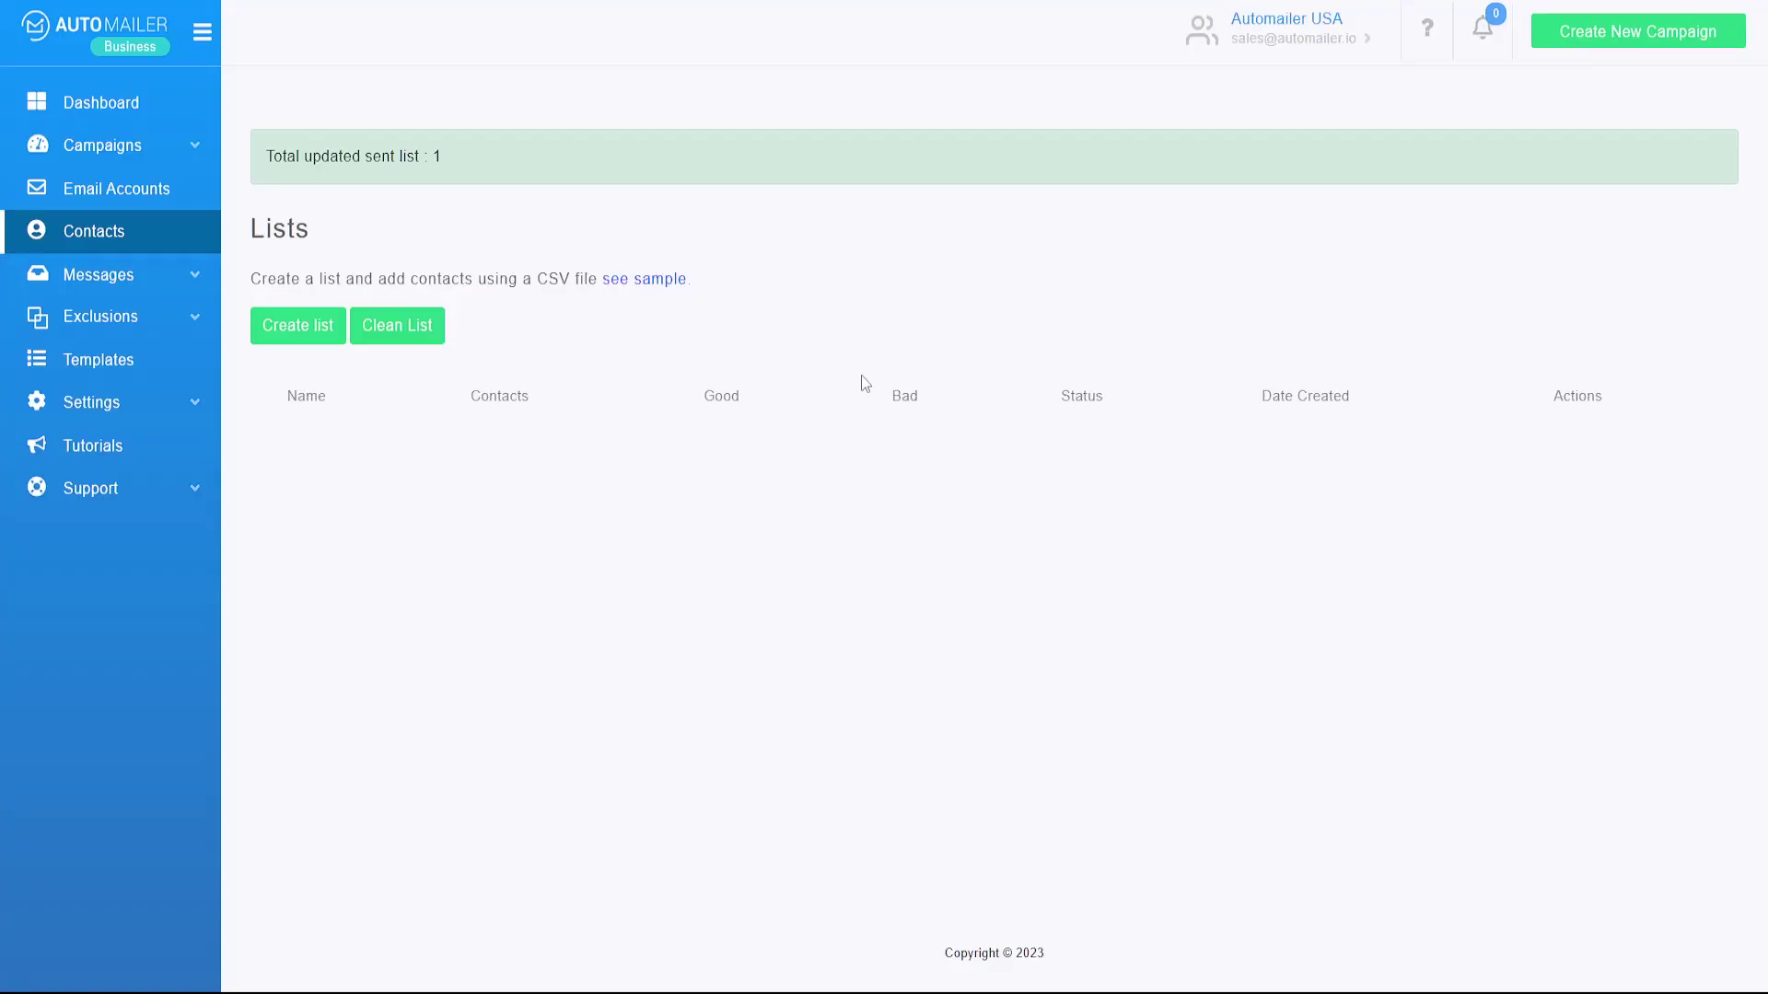
{"action": "left_click_drag", "start_coordinate": [1252, 481], "coordinate": [1165, 482]}
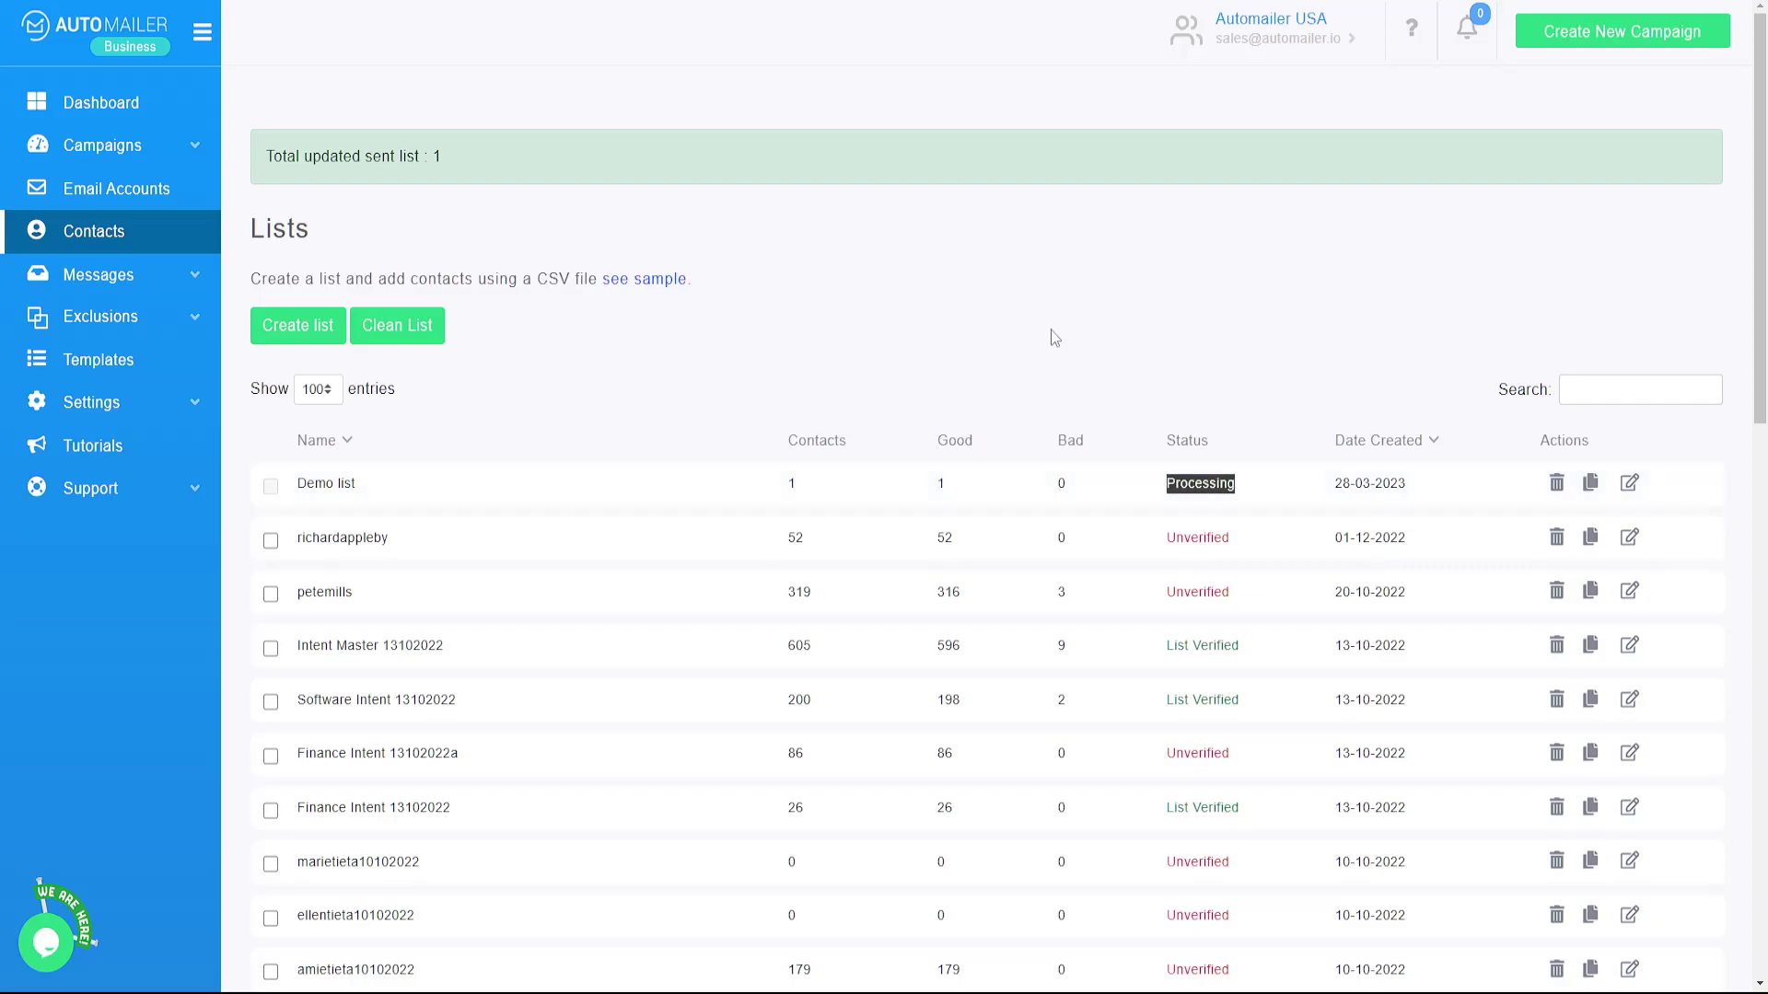
- Open the Intent Master 13102022 list, sort its contacts by status in descending order, examine the bad contacts, and return to the lists
{"action": "left_click_drag", "start_coordinate": [1252, 645], "coordinate": [1164, 645]}
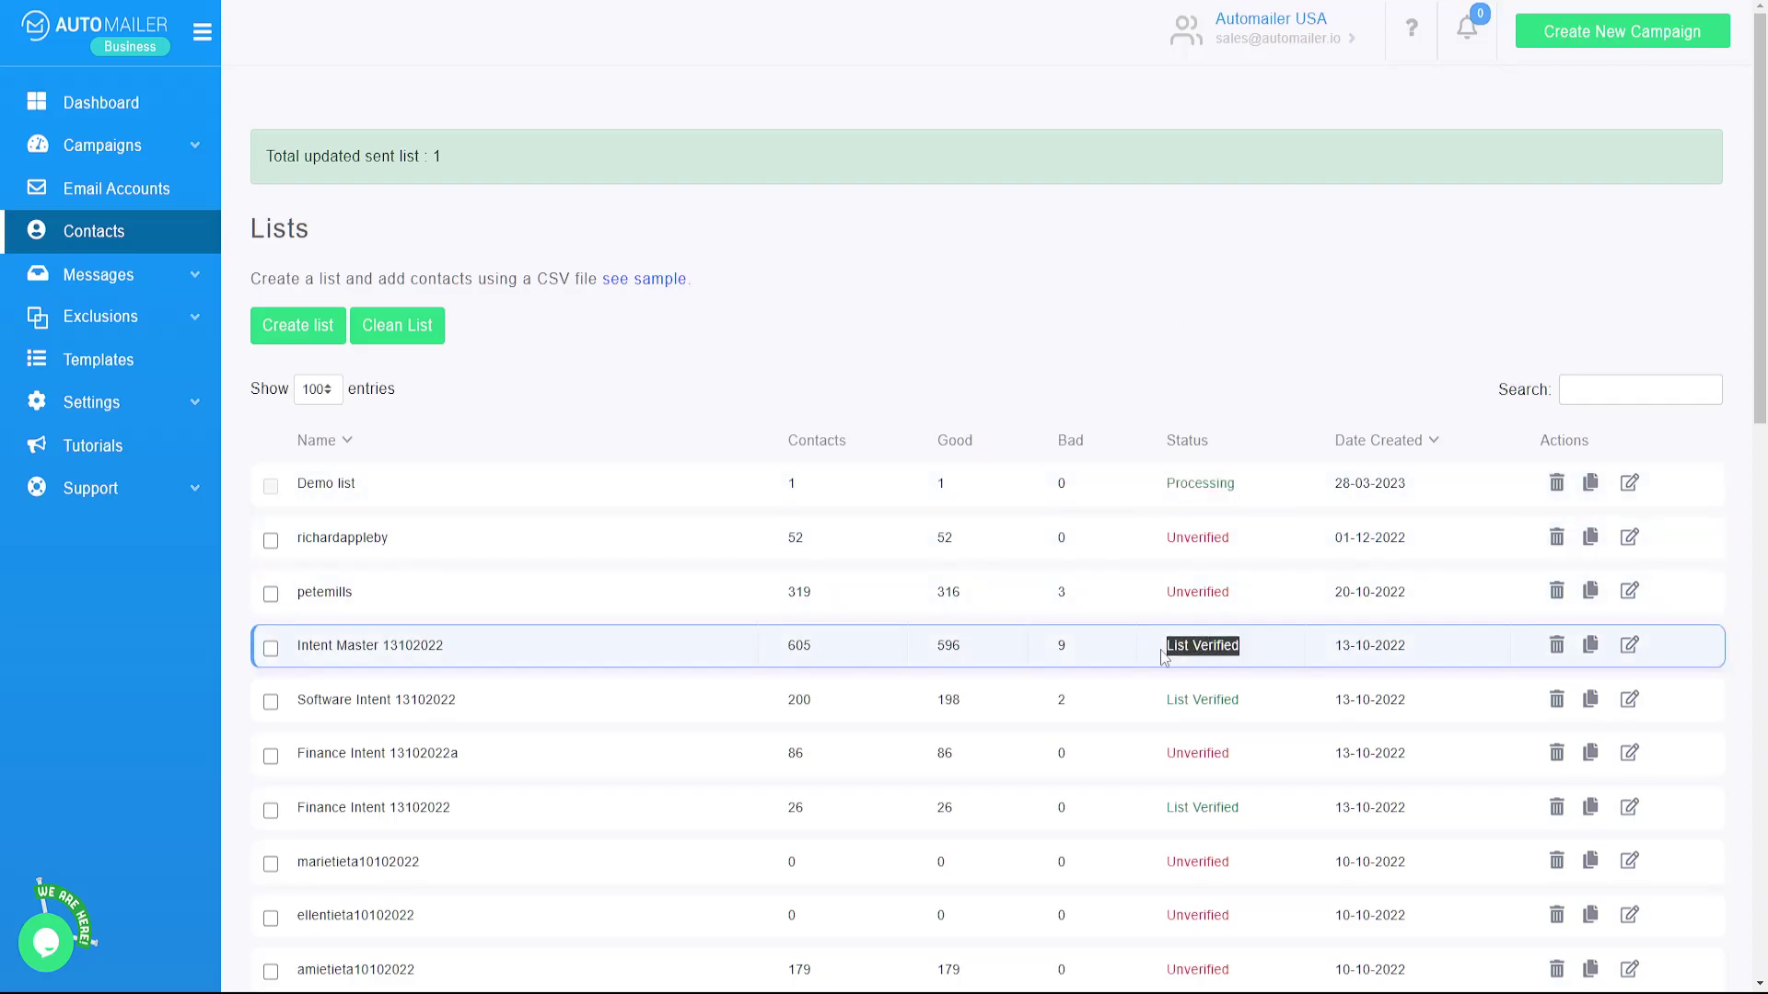
{"action": "left_click", "coordinate": [706, 663]}
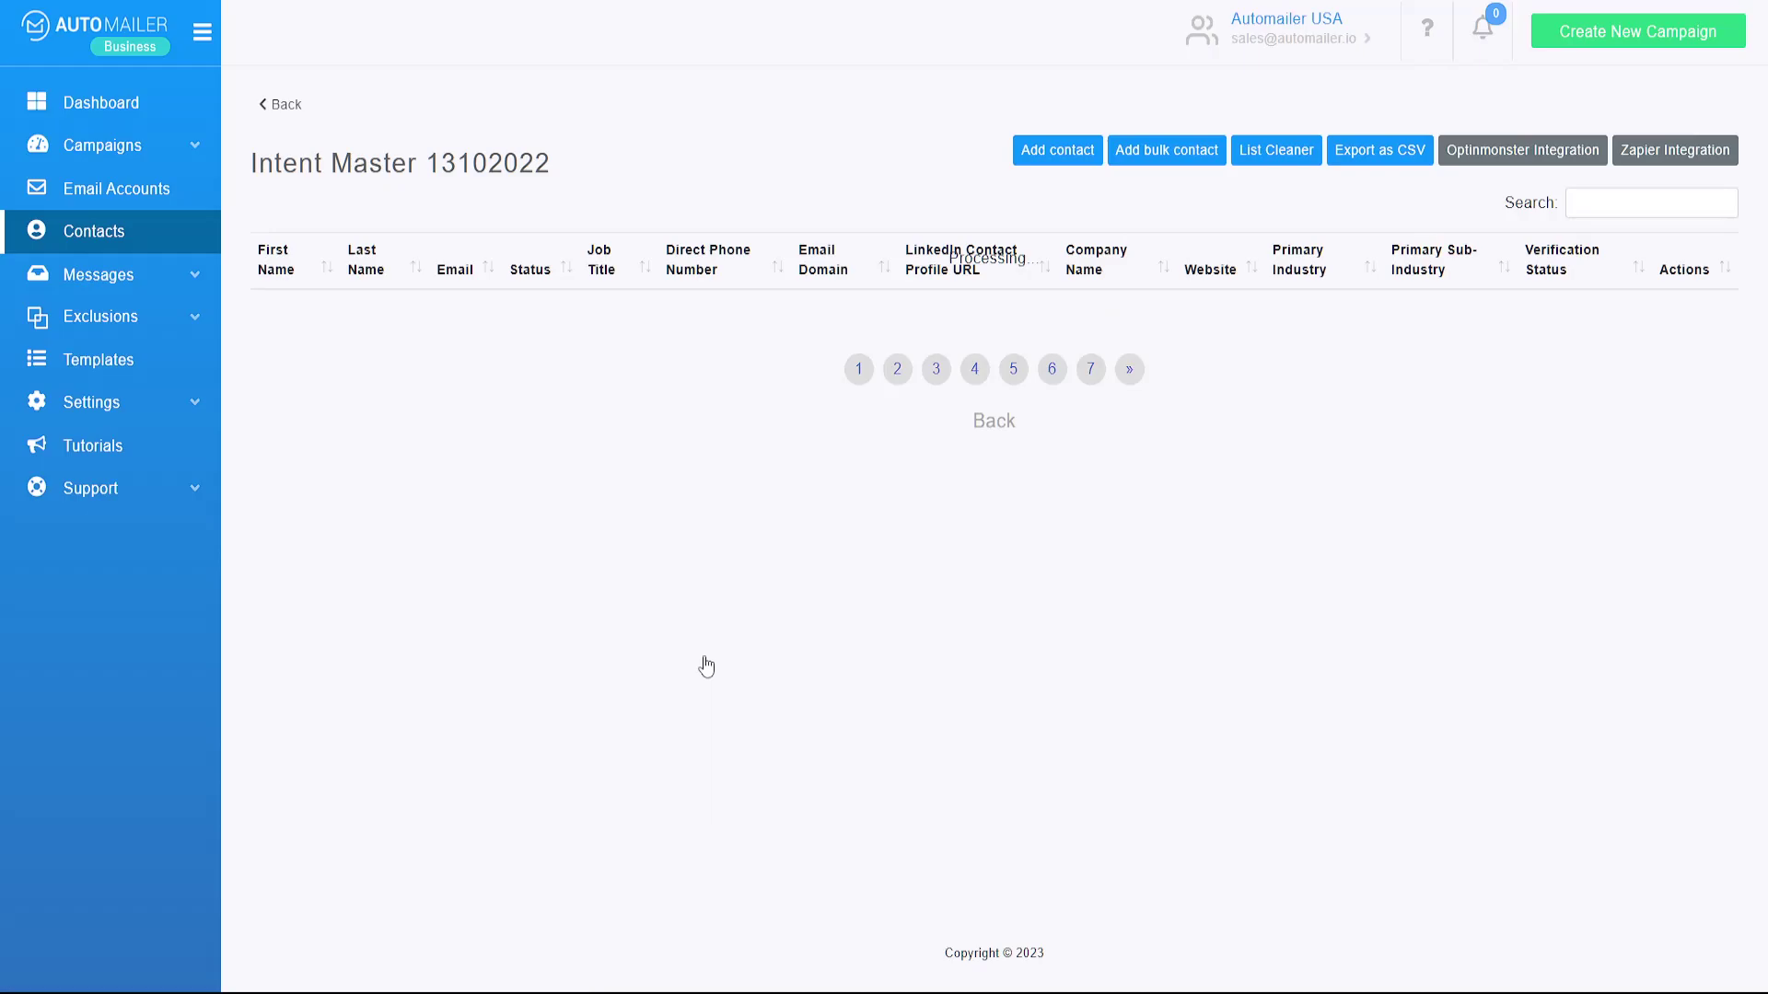
{"action": "left_click", "coordinate": [746, 287]}
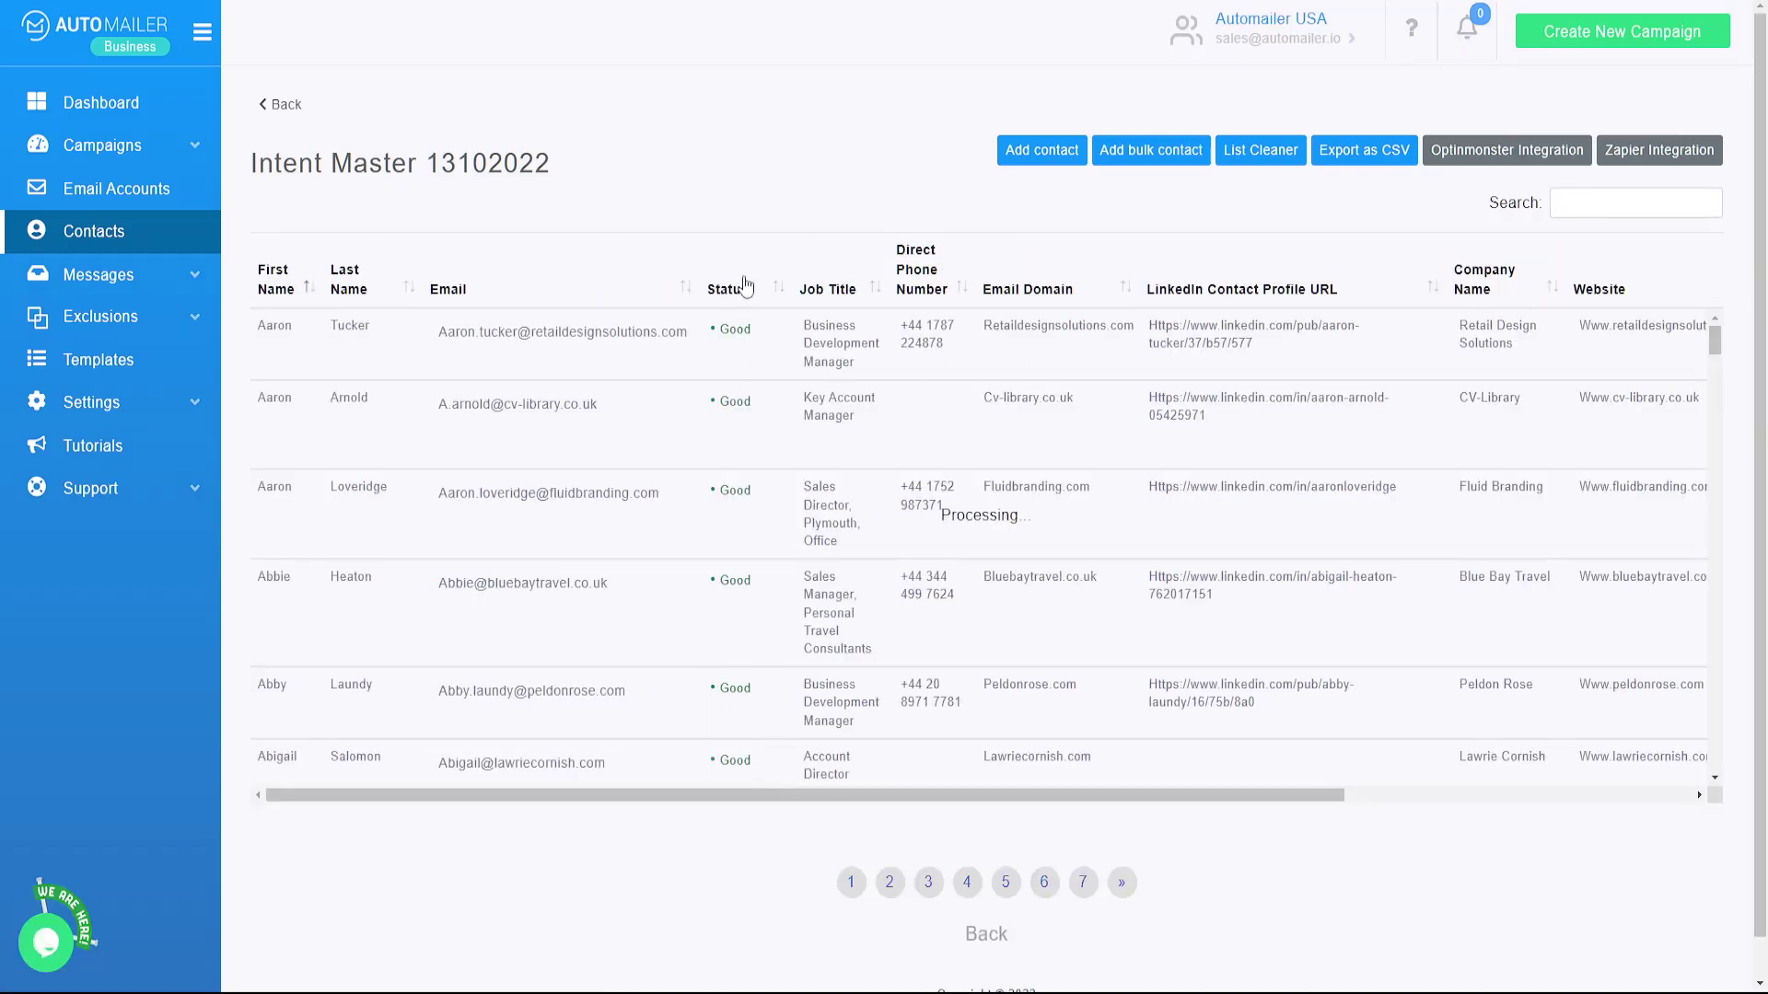
{"action": "scroll", "coordinate": [746, 287], "scroll_direction": "down", "scroll_amount": 1}
{"action": "left_click", "coordinate": [748, 250]}
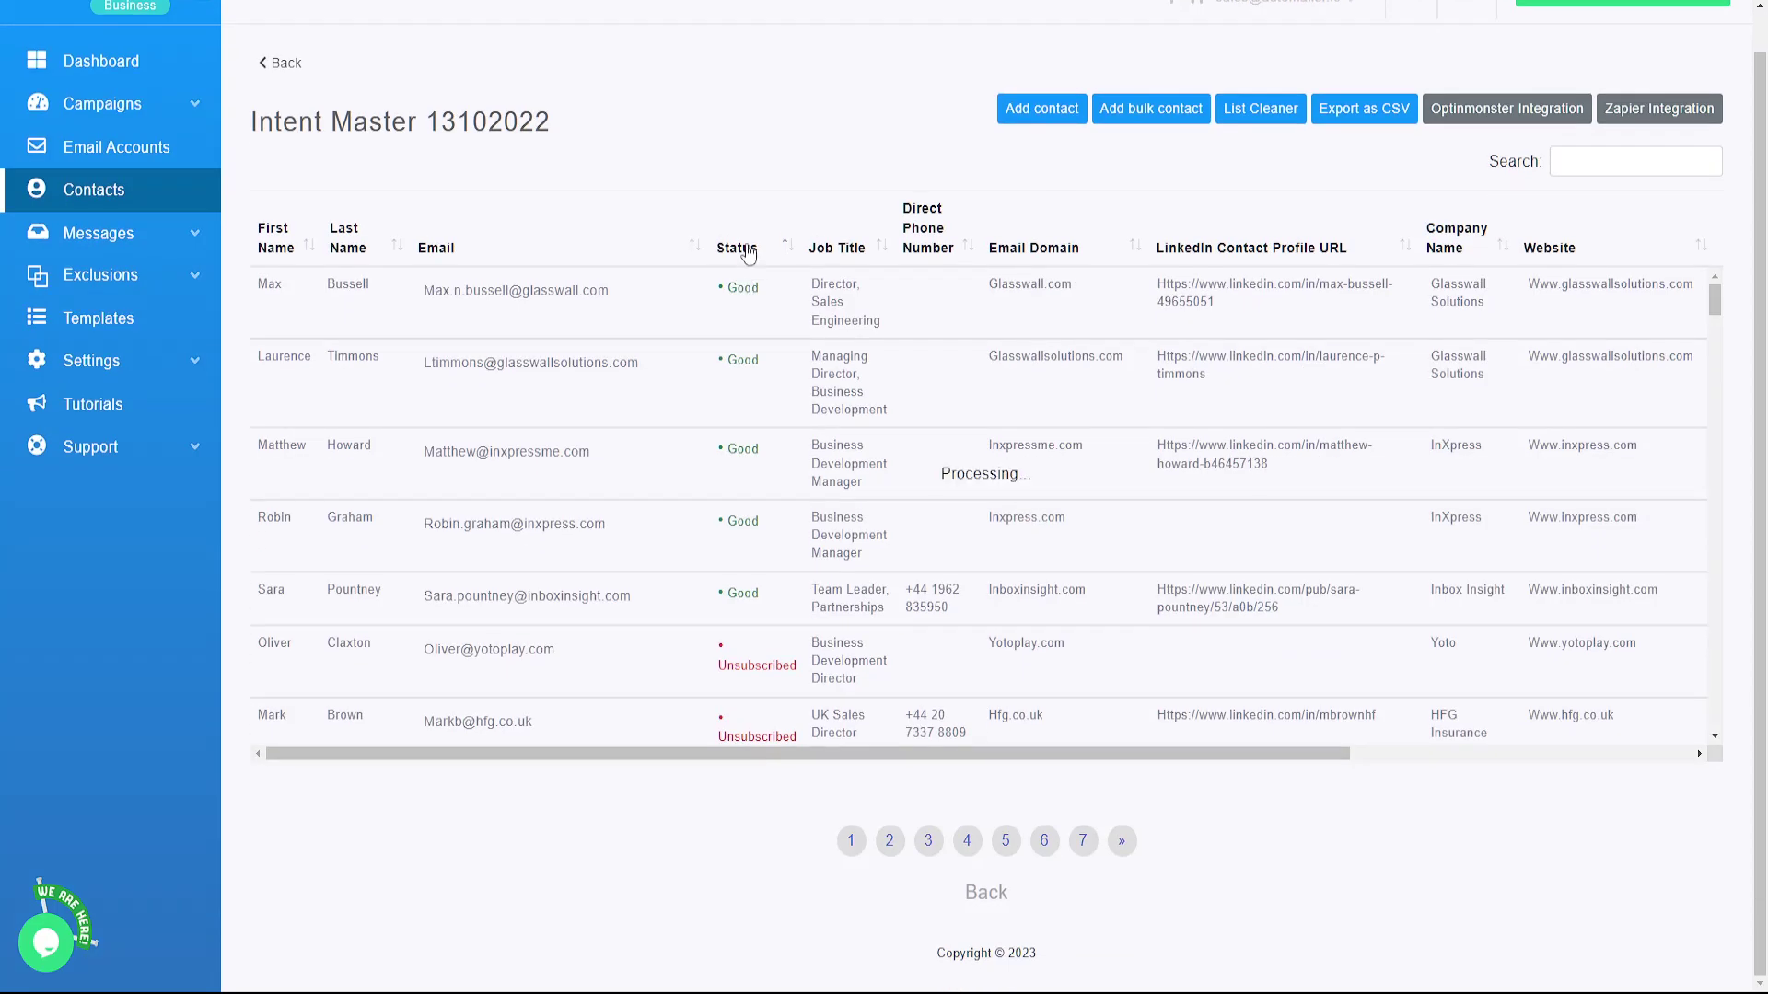
{"action": "scroll", "coordinate": [763, 603], "scroll_direction": "down", "scroll_amount": 5}
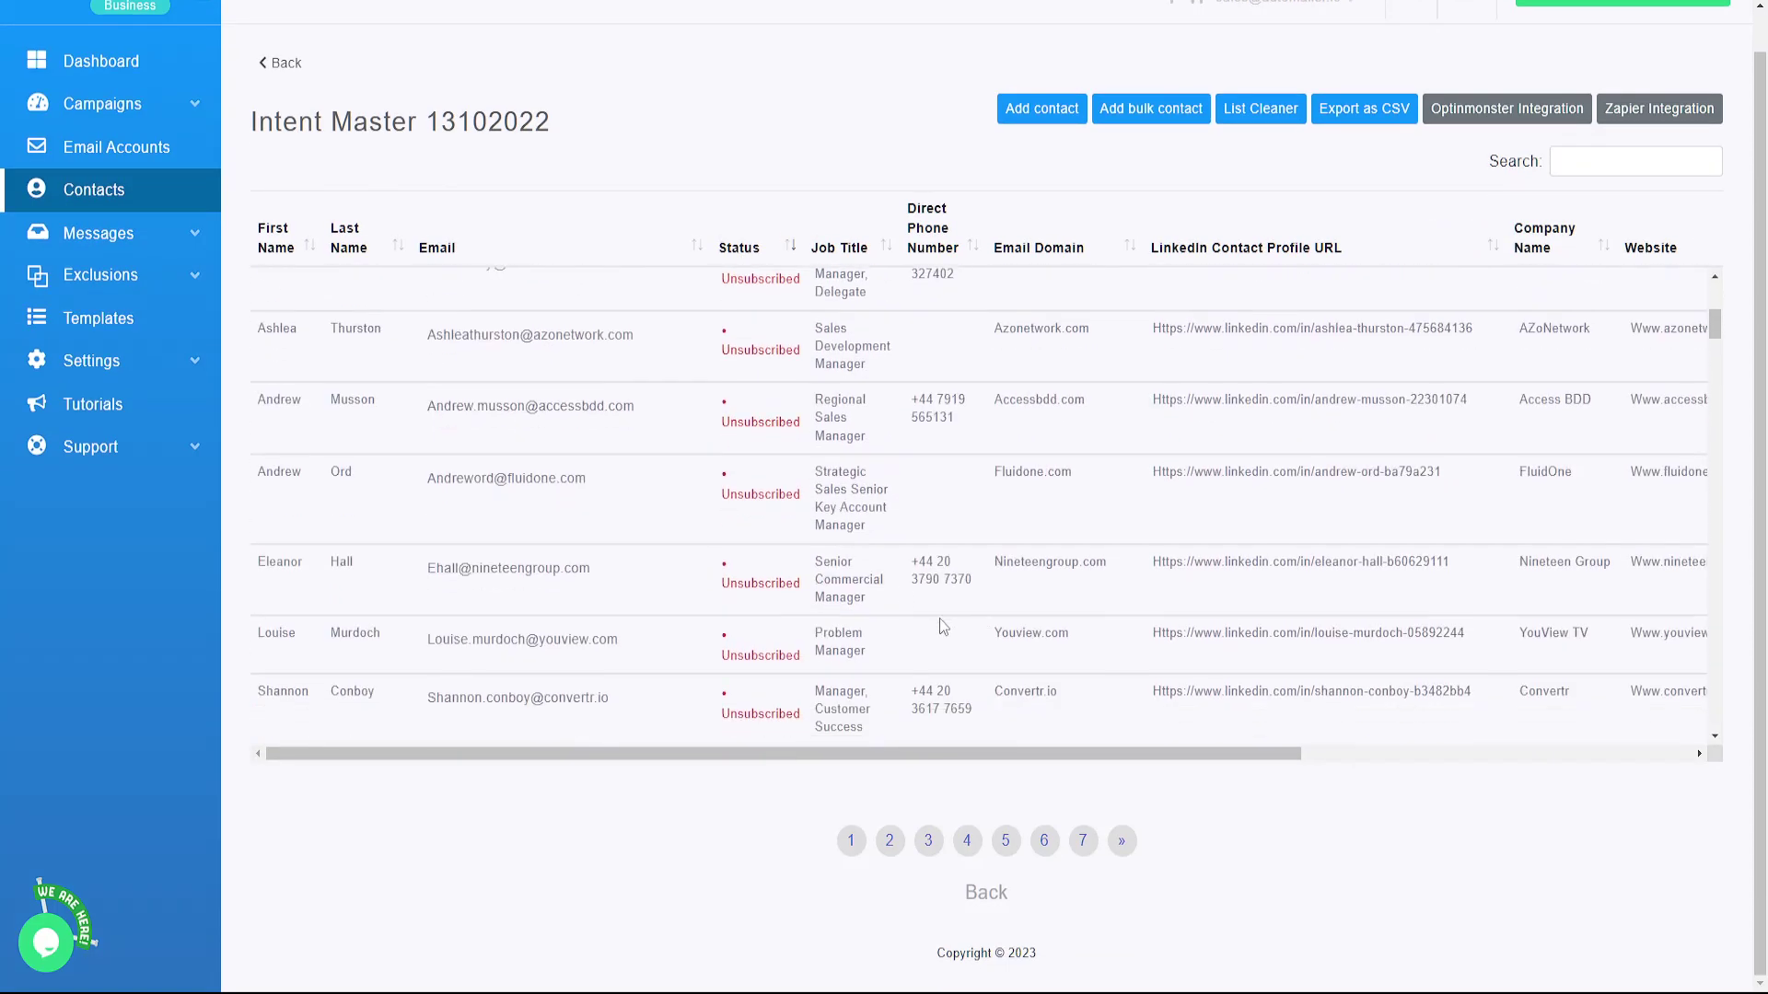
{"action": "scroll", "coordinate": [762, 603], "scroll_direction": "down", "scroll_amount": 5}
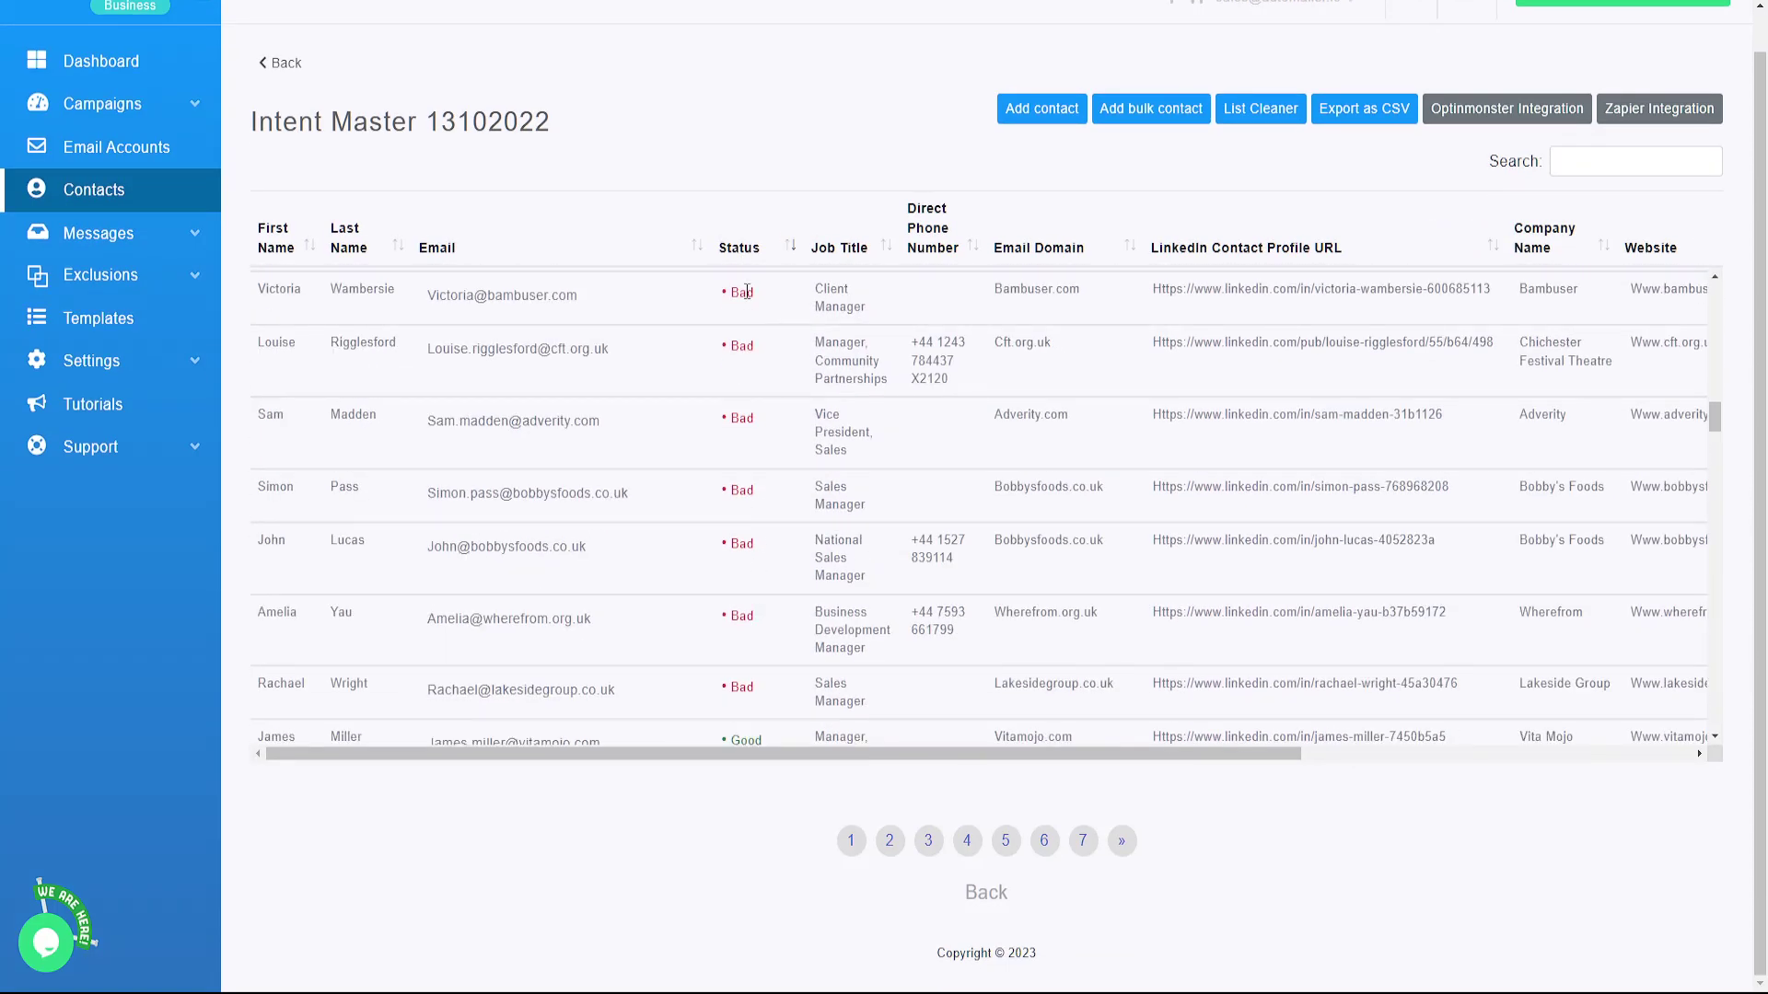
{"action": "left_click_drag", "start_coordinate": [766, 688], "coordinate": [760, 296]}
{"action": "left_click", "coordinate": [760, 297]}
{"action": "left_click", "coordinate": [267, 65]}
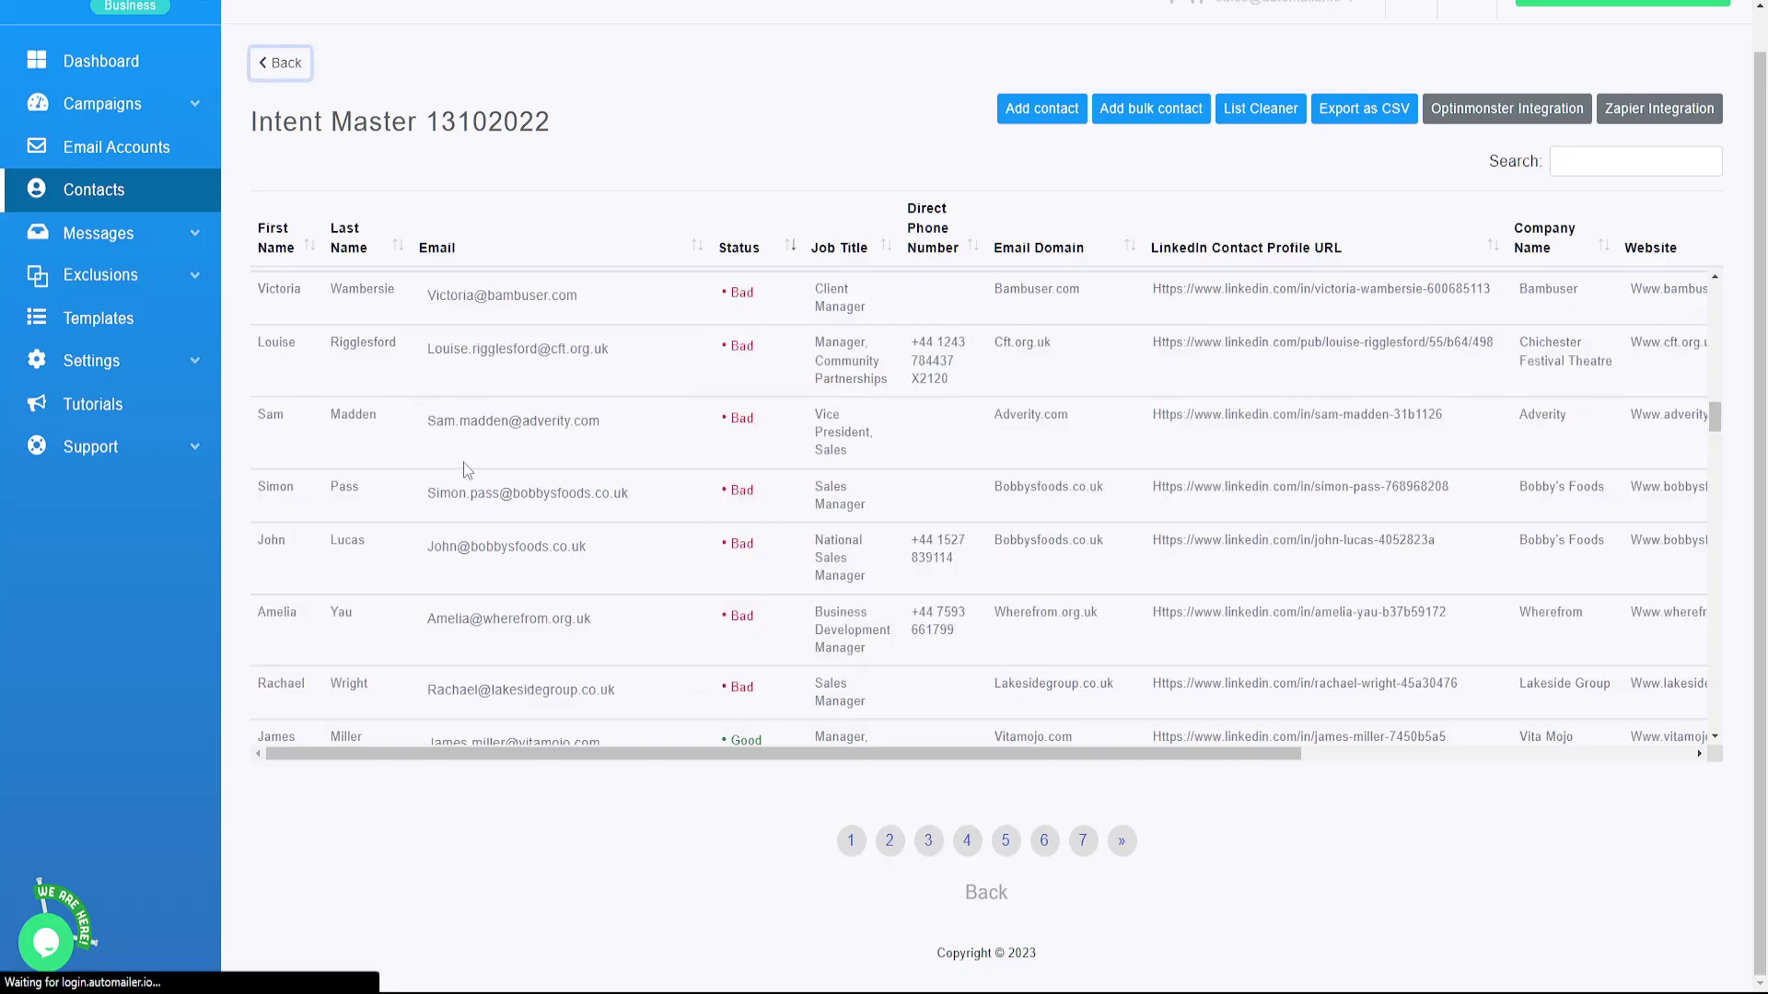